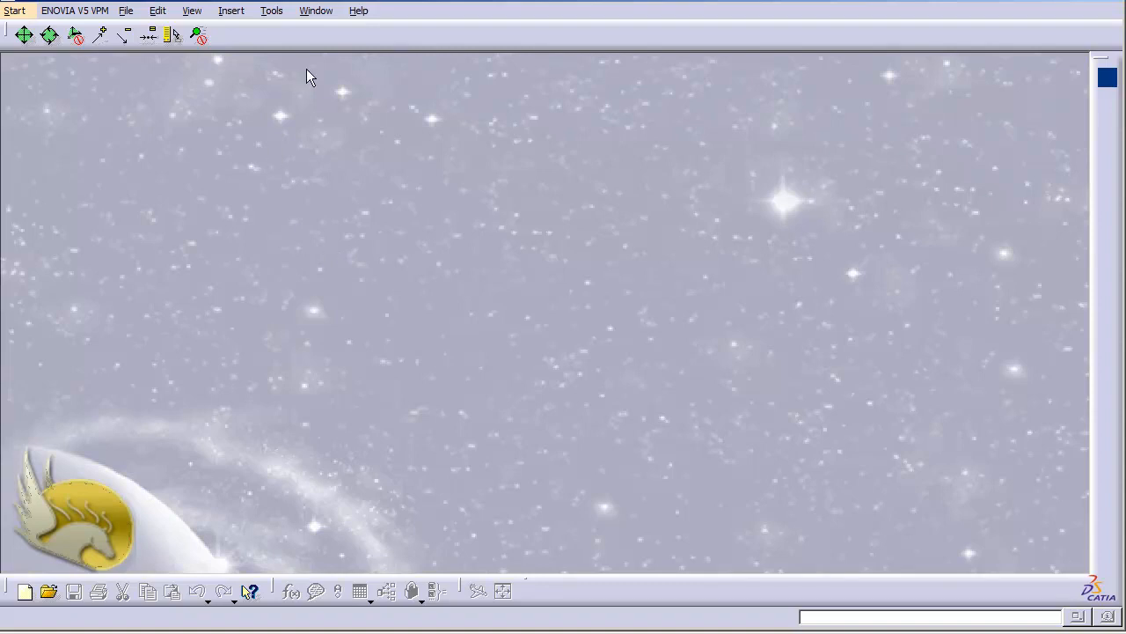
Step: Review the Knowledge options under Parameters and Measure and the Display options under Part Infrastructure
click(271, 12)
click(315, 167)
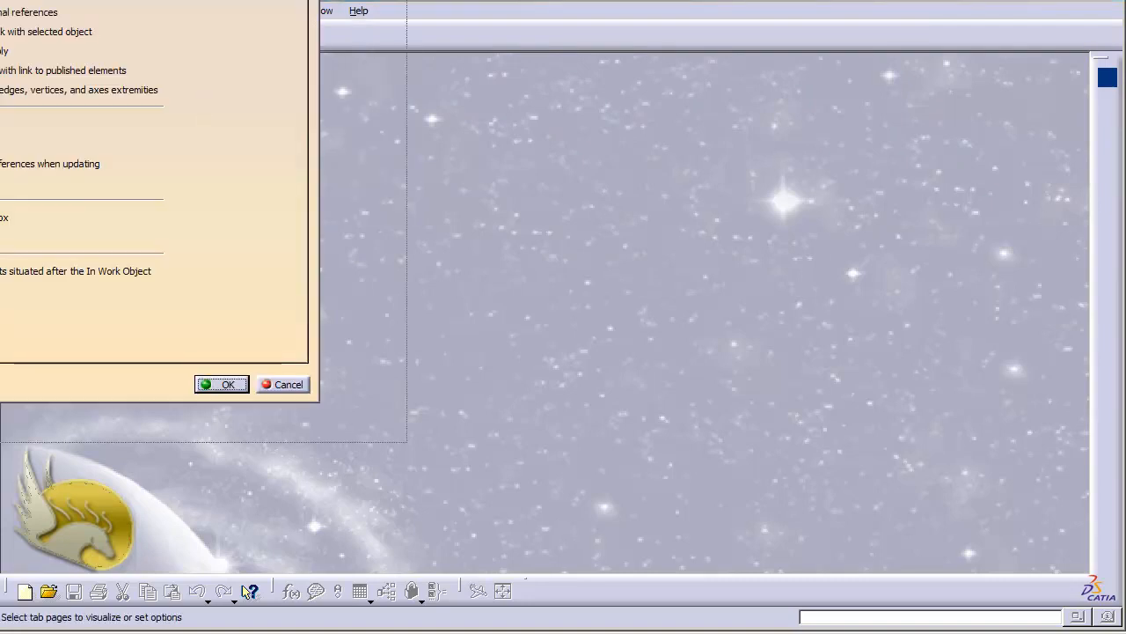
drag(70, 4, 417, 65)
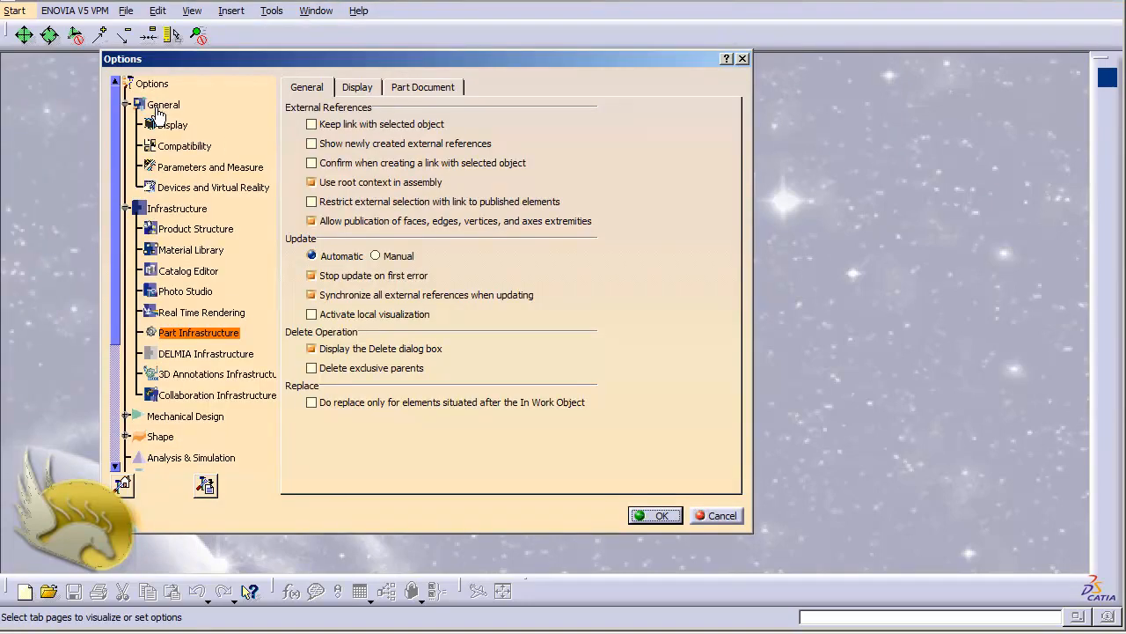
click(176, 167)
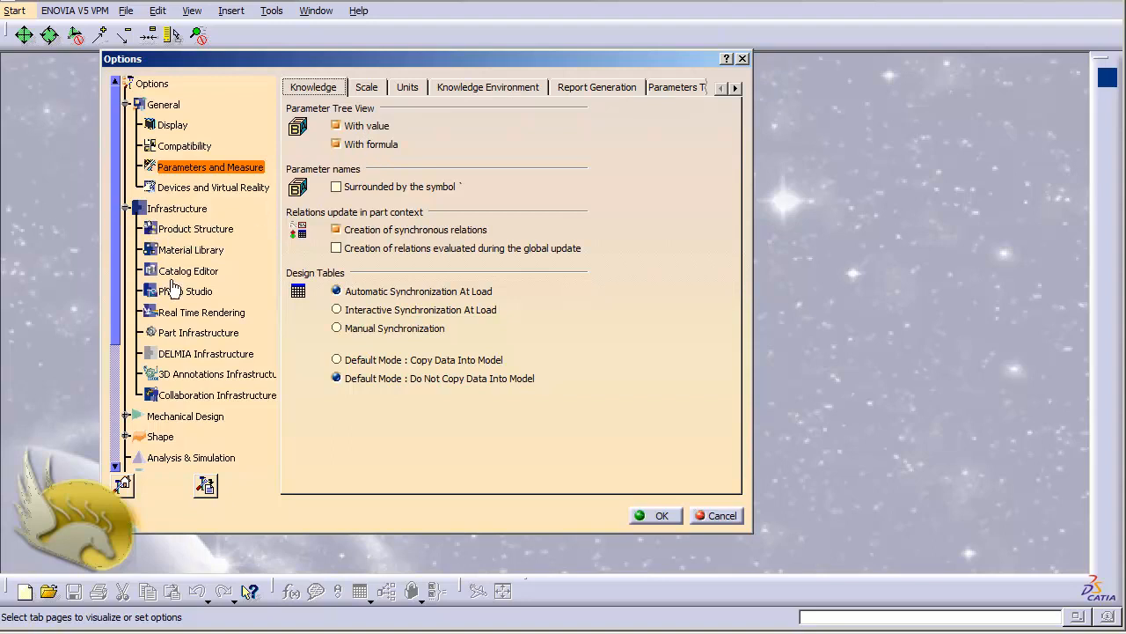
click(170, 341)
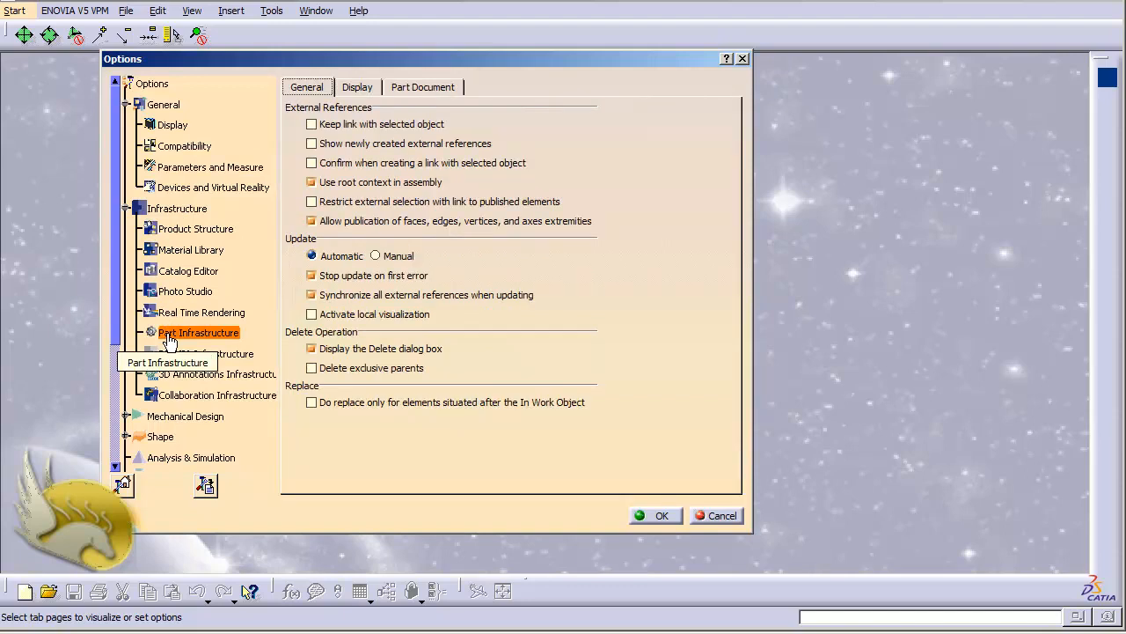
click(356, 88)
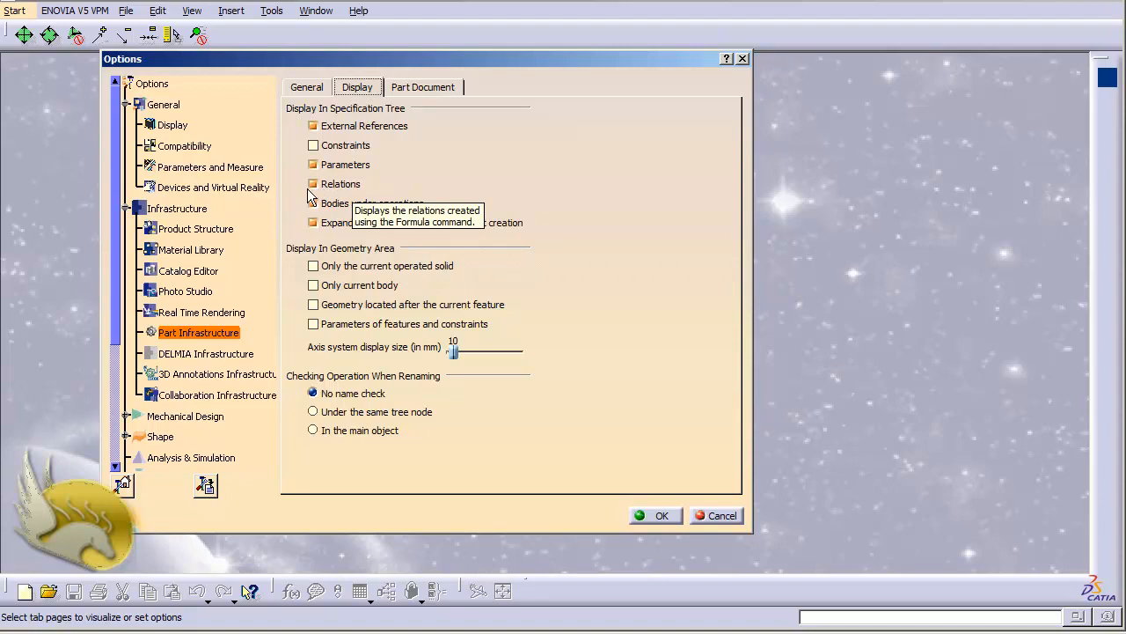
click(656, 516)
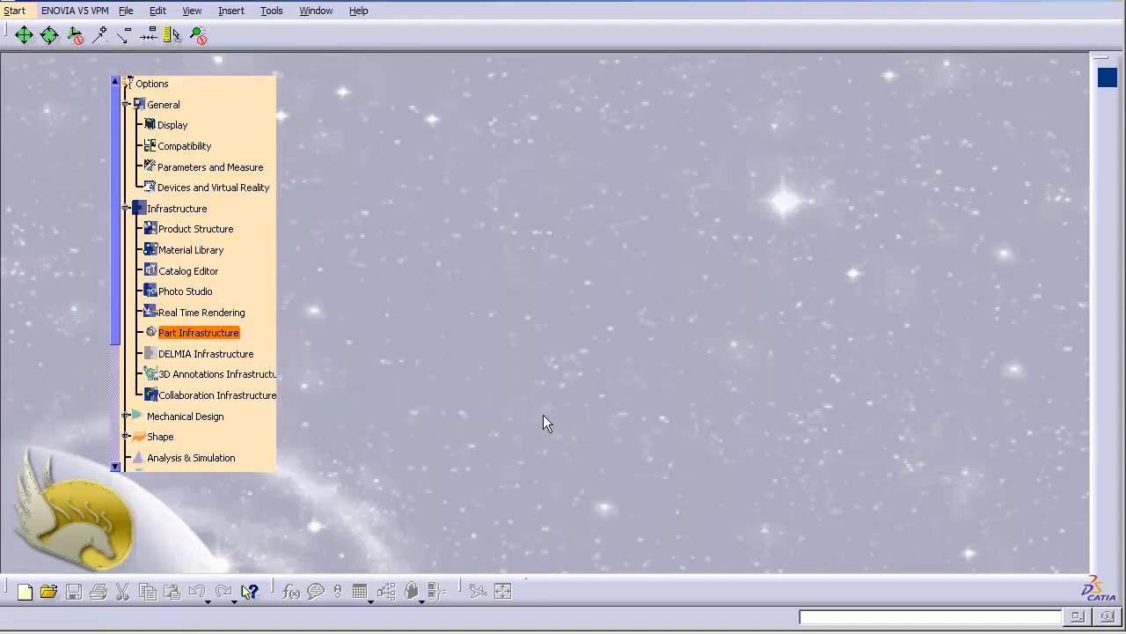
Step: Create a new Part Design part named Part1 with hybrid design enabled
click(14, 11)
mouse_move(73, 53)
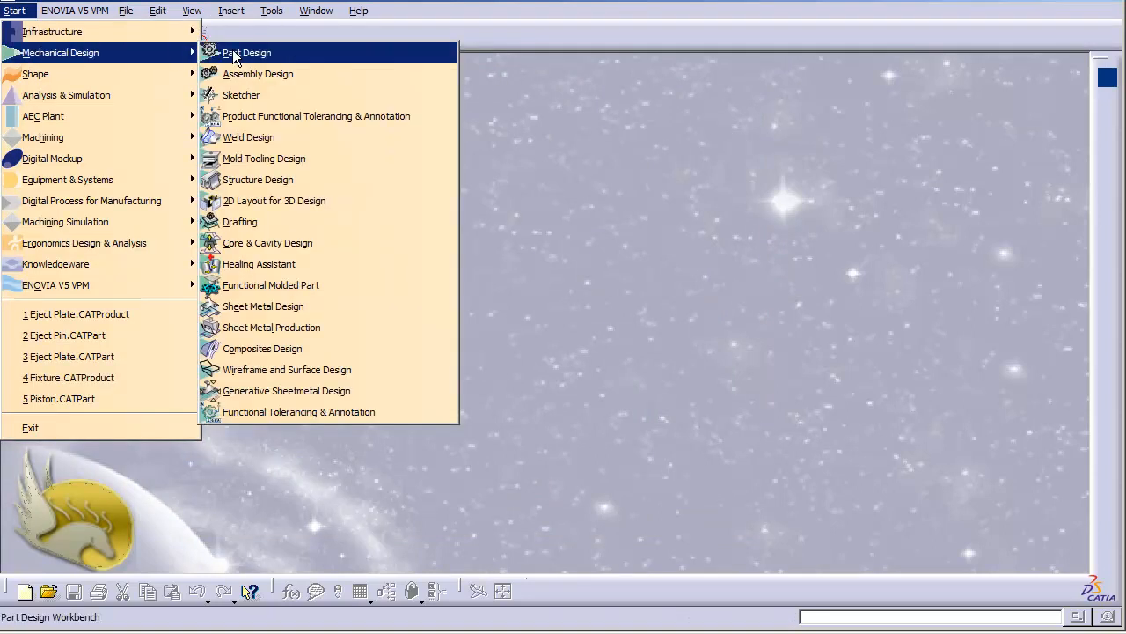
click(486, 51)
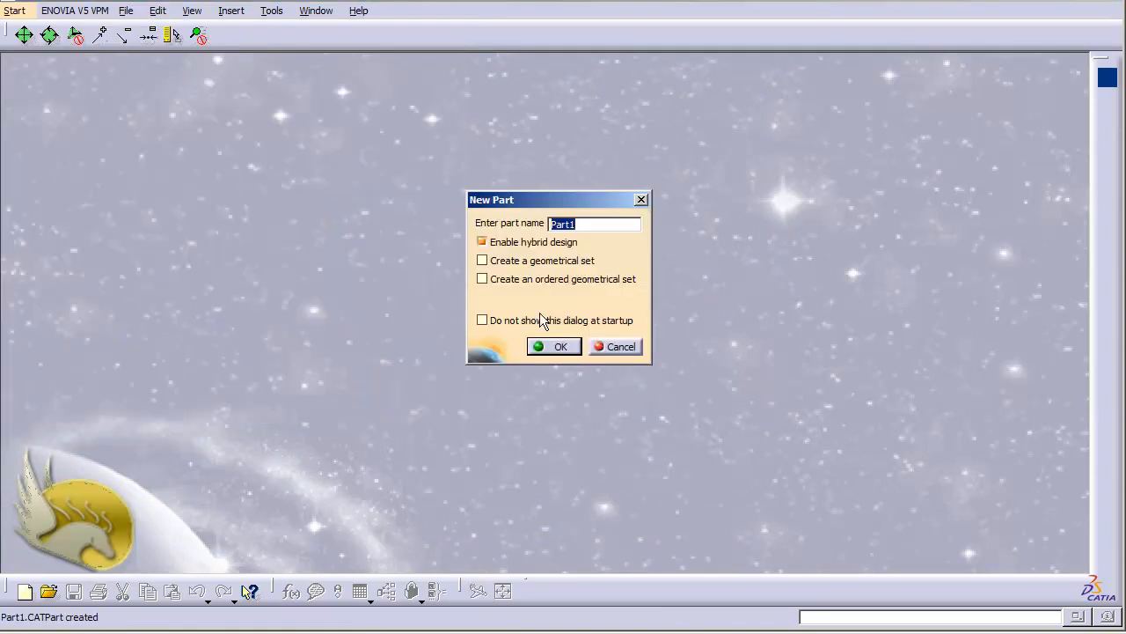
click(550, 346)
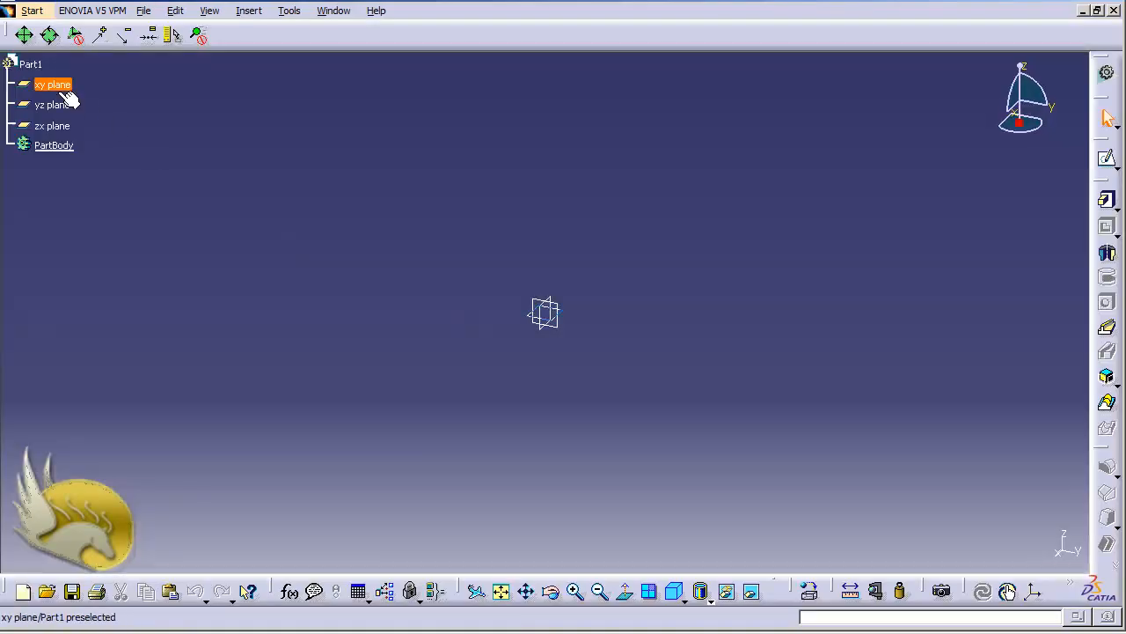
Step: Sketch a rectangle about 200 mm wide and 90 mm high around the origin on the xy plane
click(61, 88)
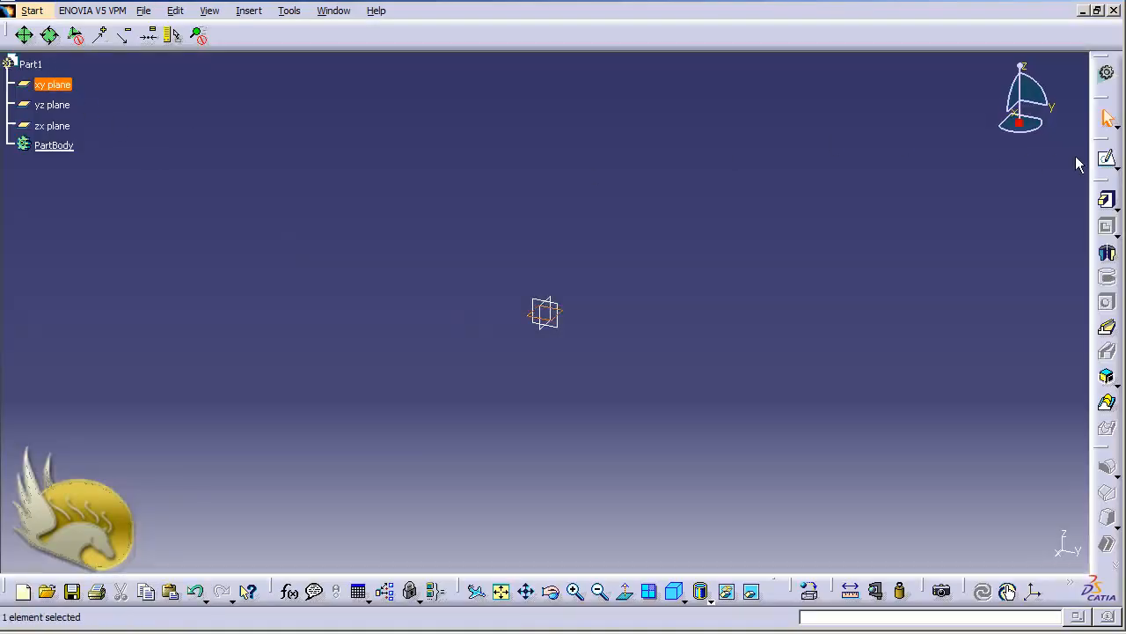
click(1106, 159)
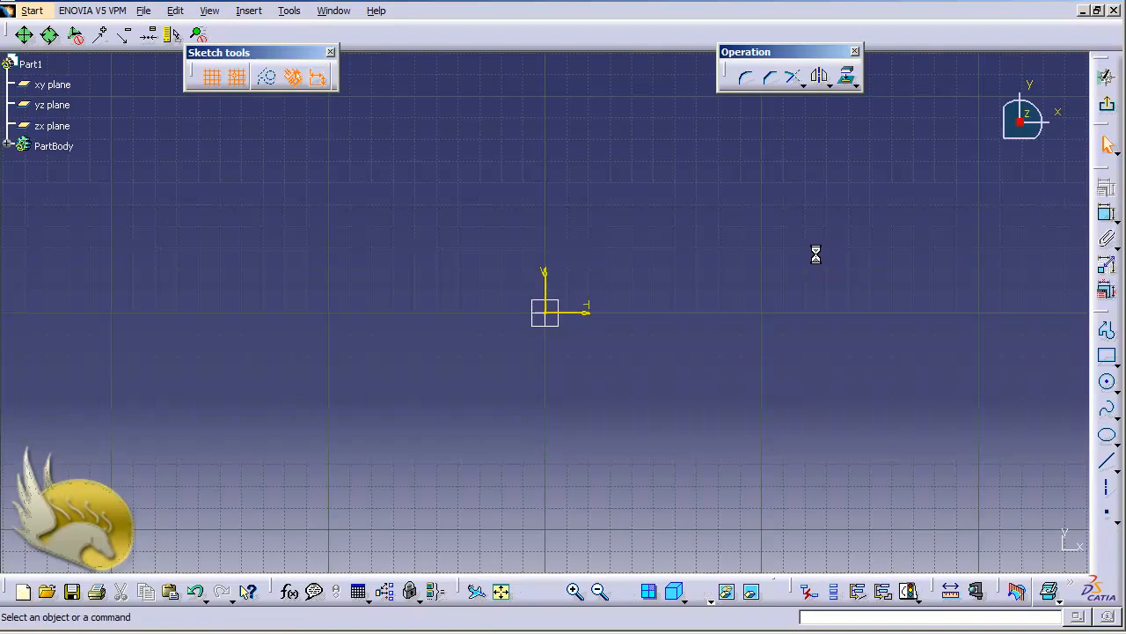
click(1106, 357)
click(393, 204)
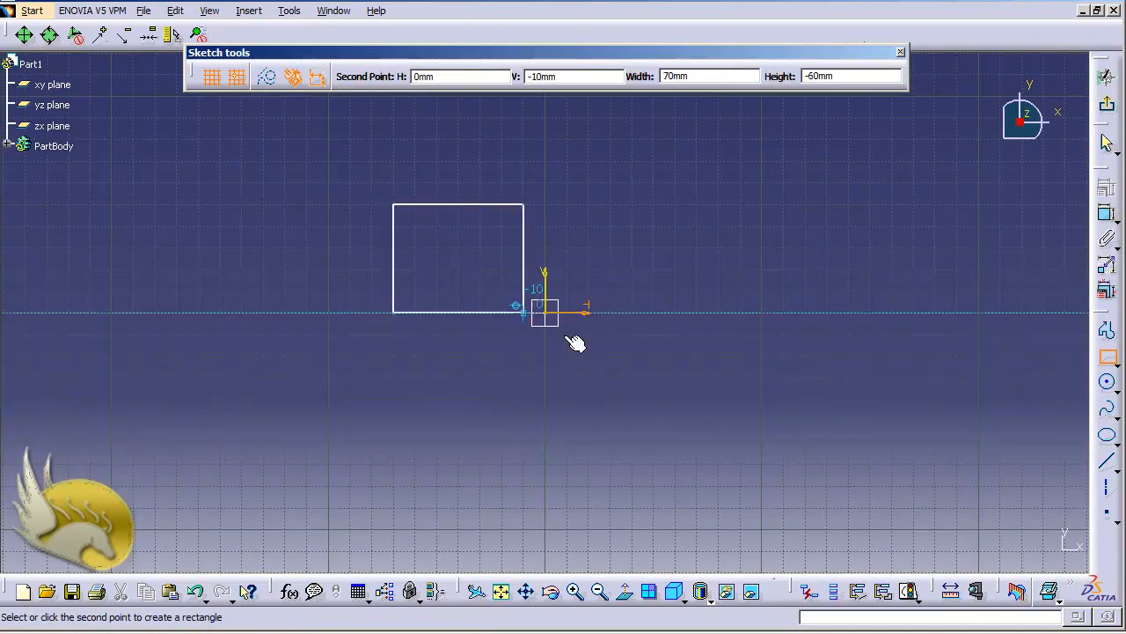
click(832, 402)
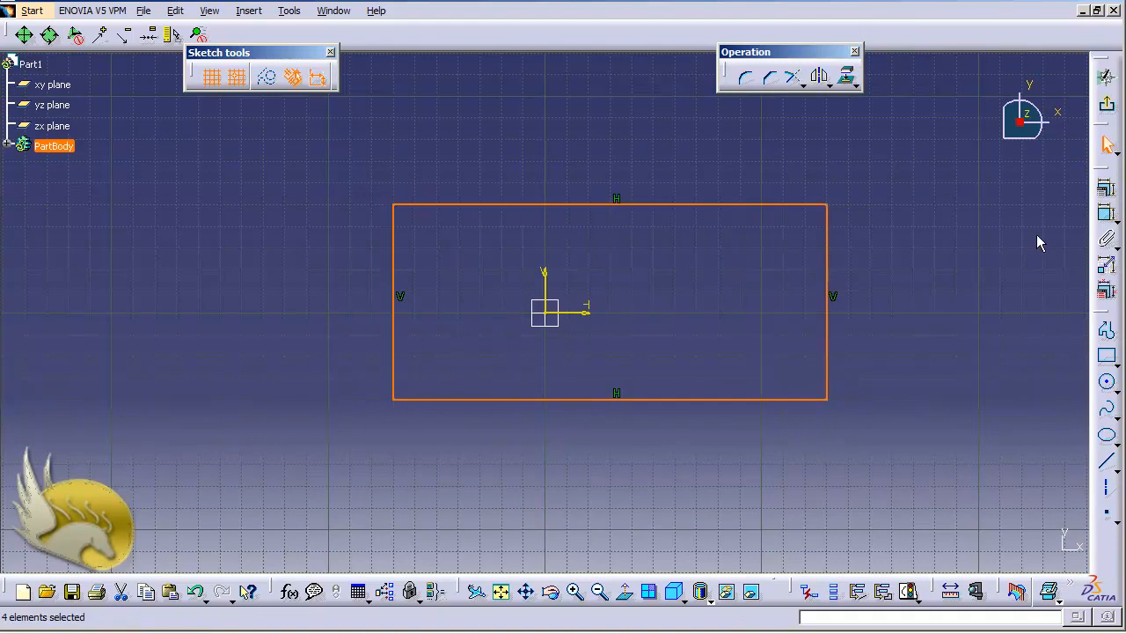
Step: Dimension the length of the rectangle's upper horizontal edge and place the dimension above it
click(1107, 213)
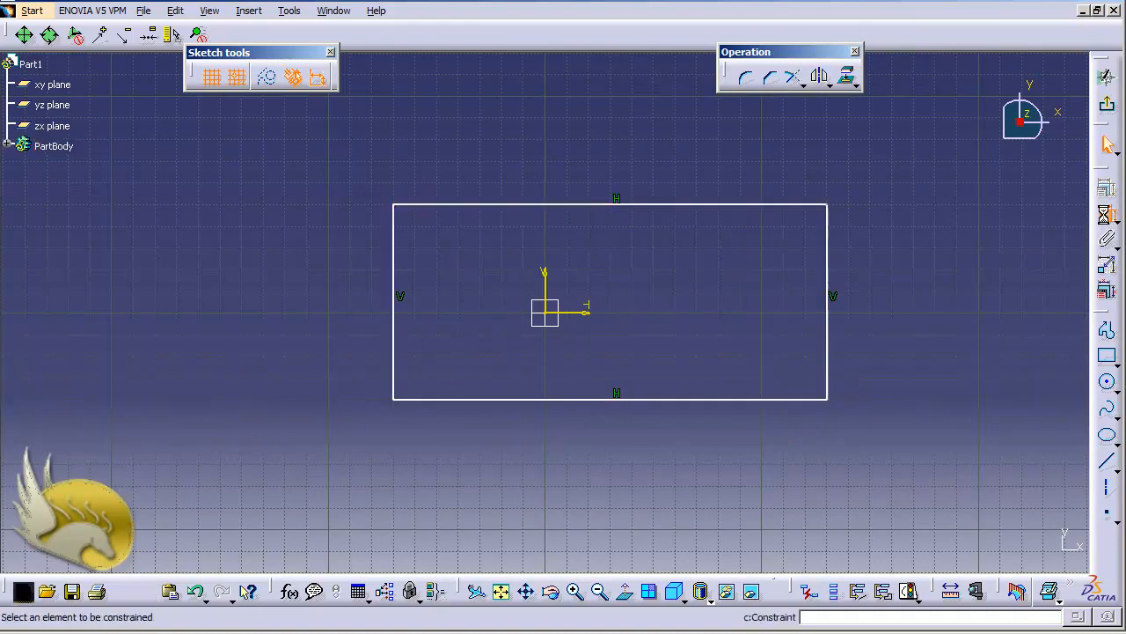
click(744, 204)
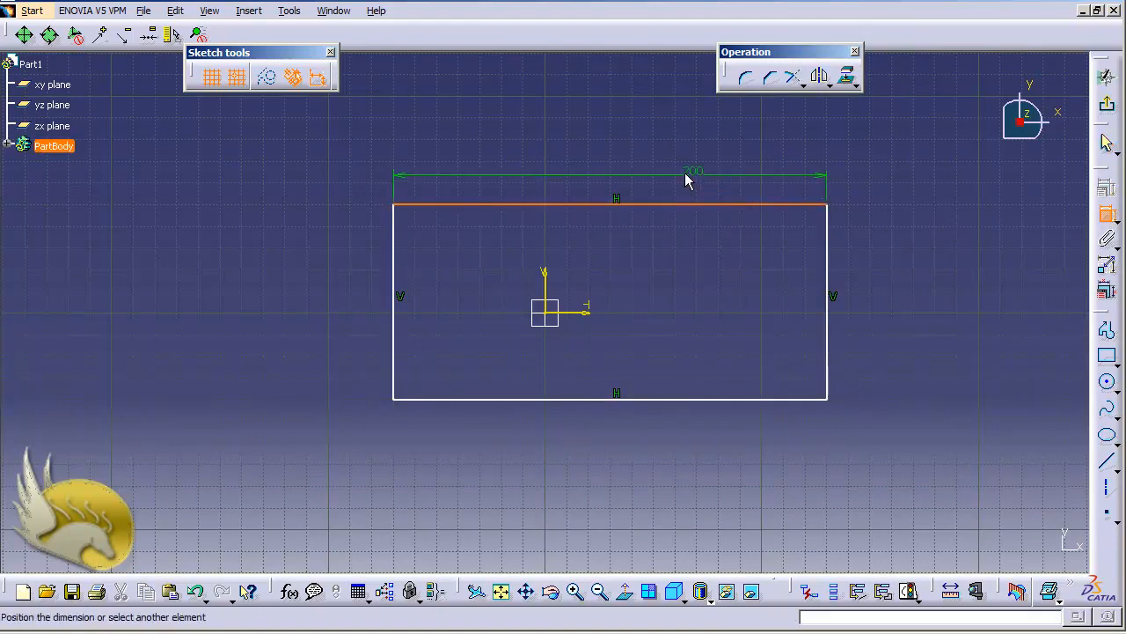
click(626, 162)
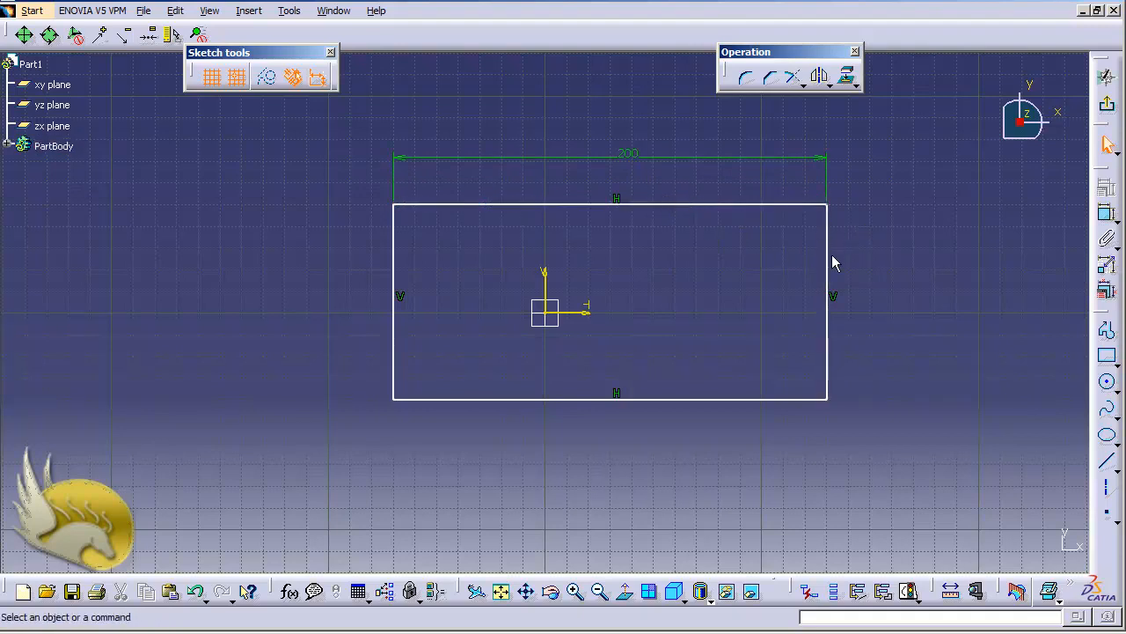
right_click(630, 158)
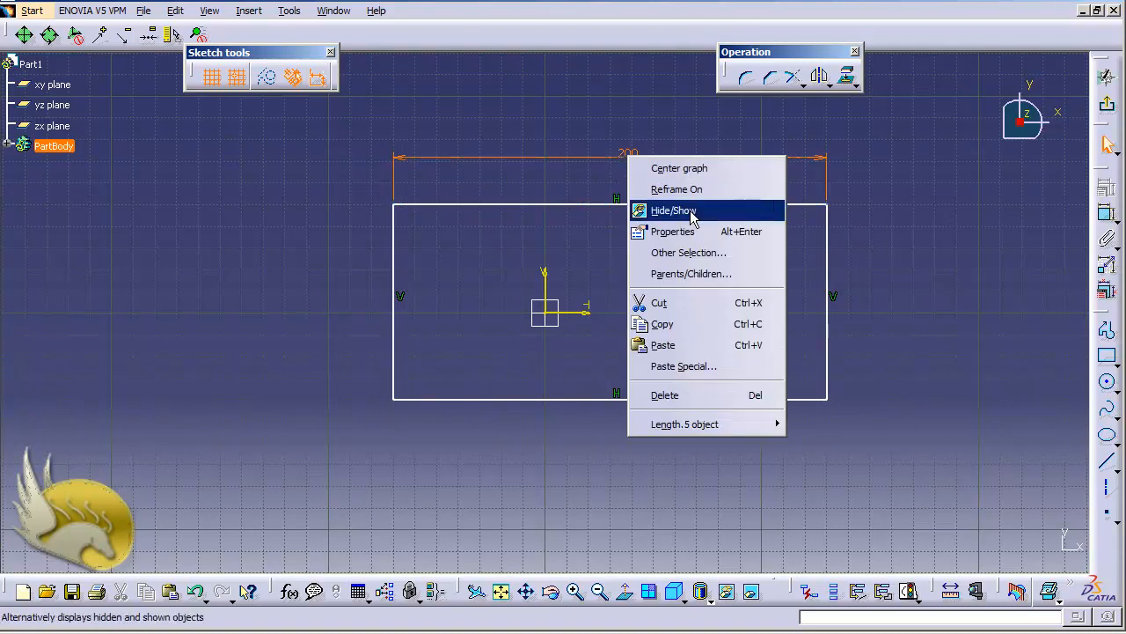
mouse_move(733, 424)
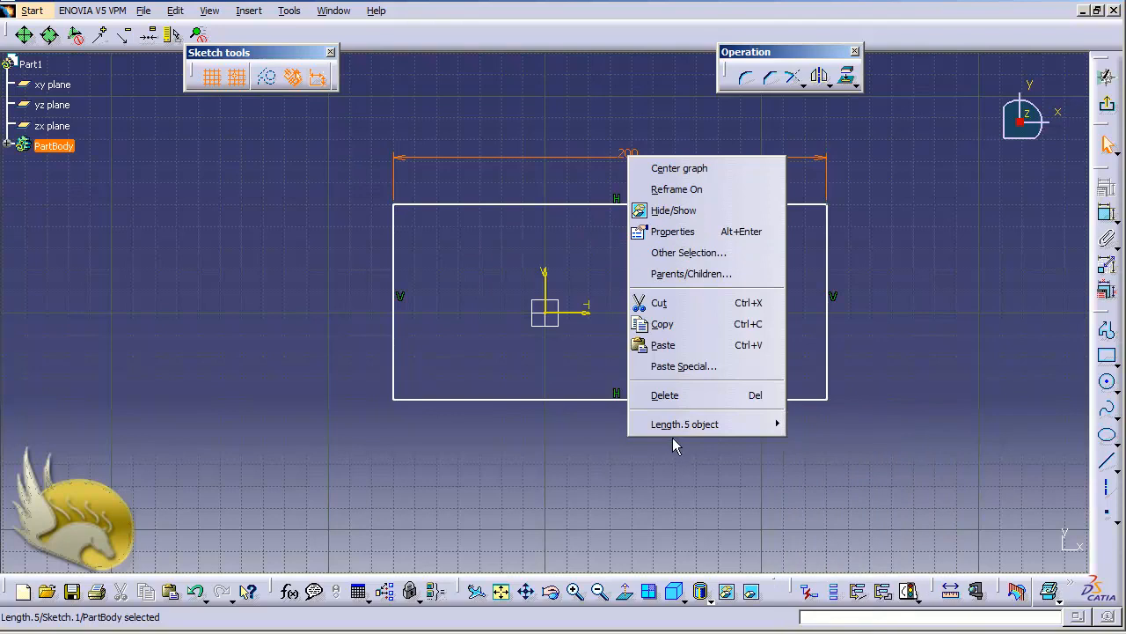
click(467, 352)
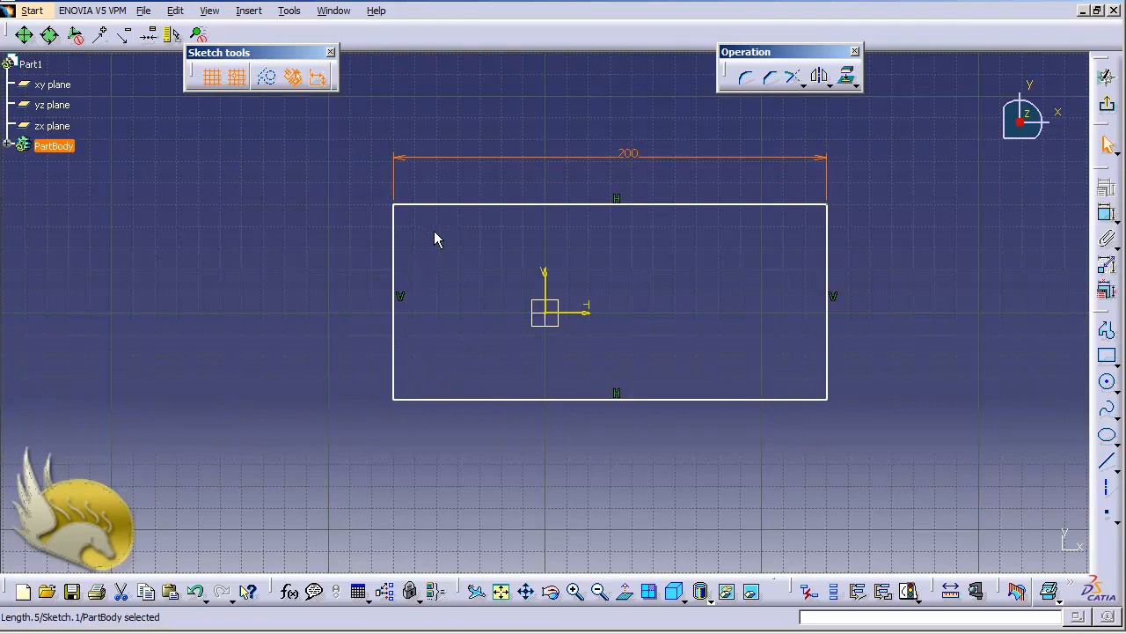
Step: Expand PartBody and Sketch.1 in the specification tree to examine the sketch's geometry and constraints
click(7, 145)
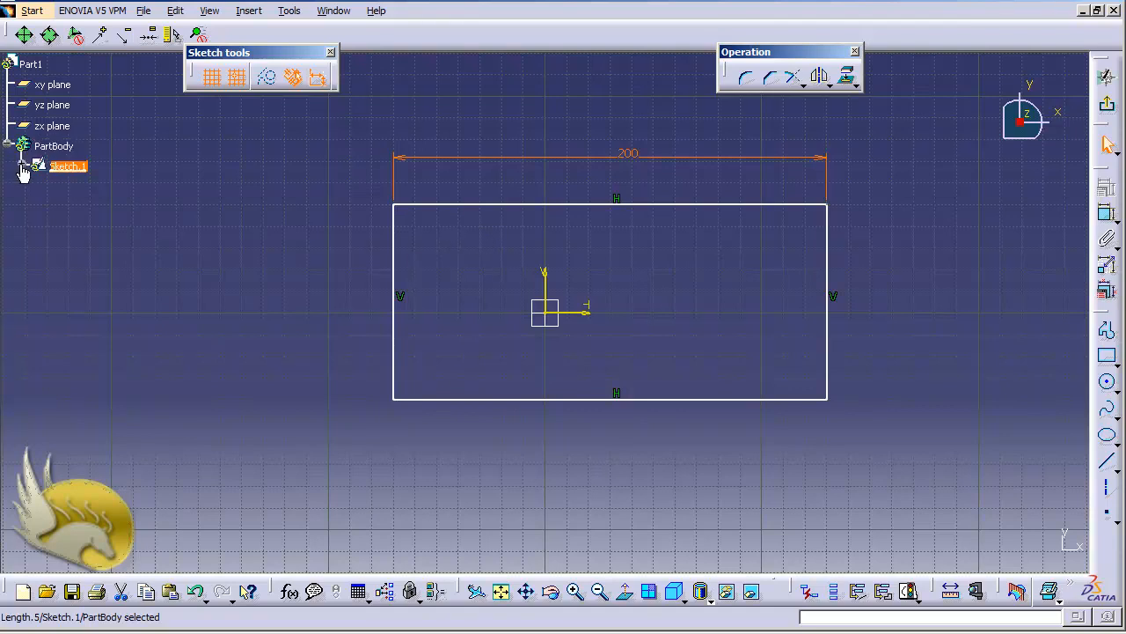
click(22, 166)
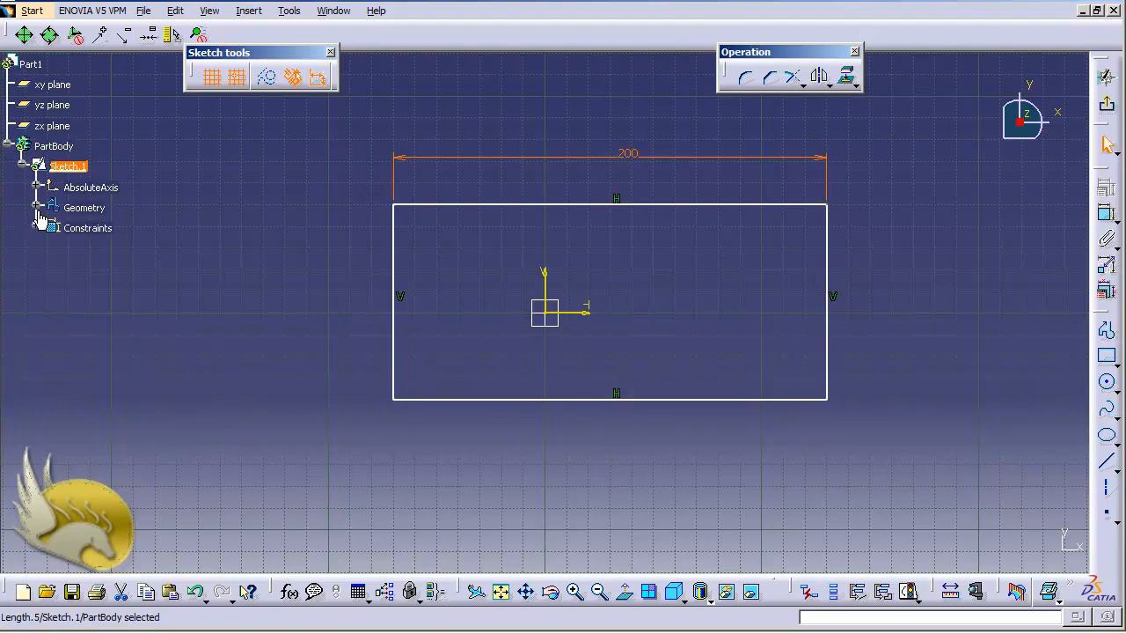
click(36, 208)
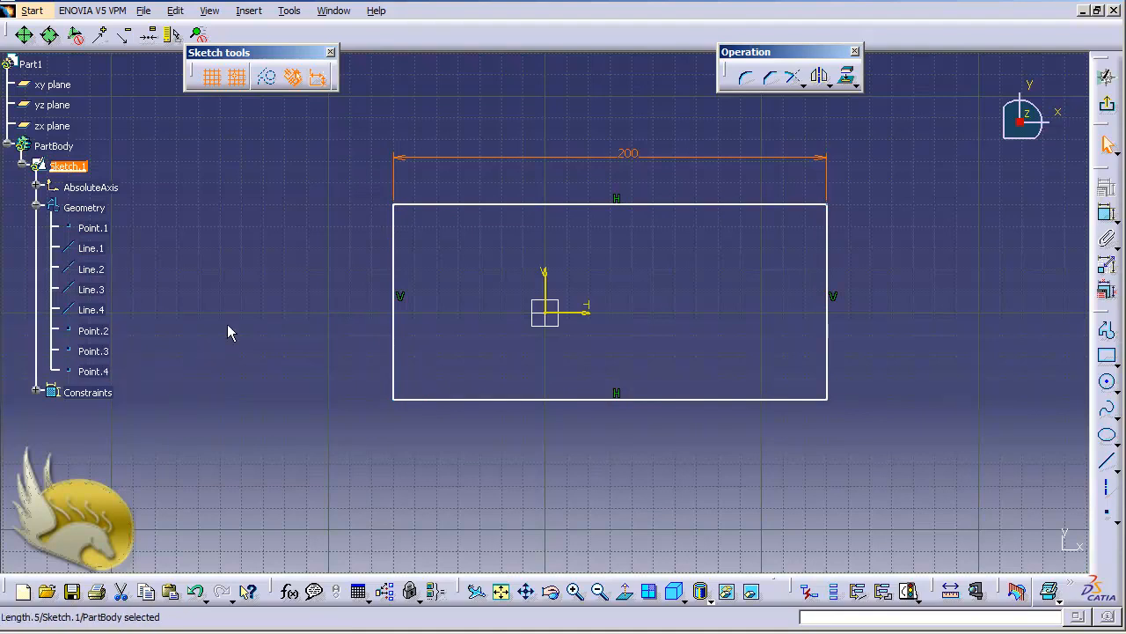
click(36, 392)
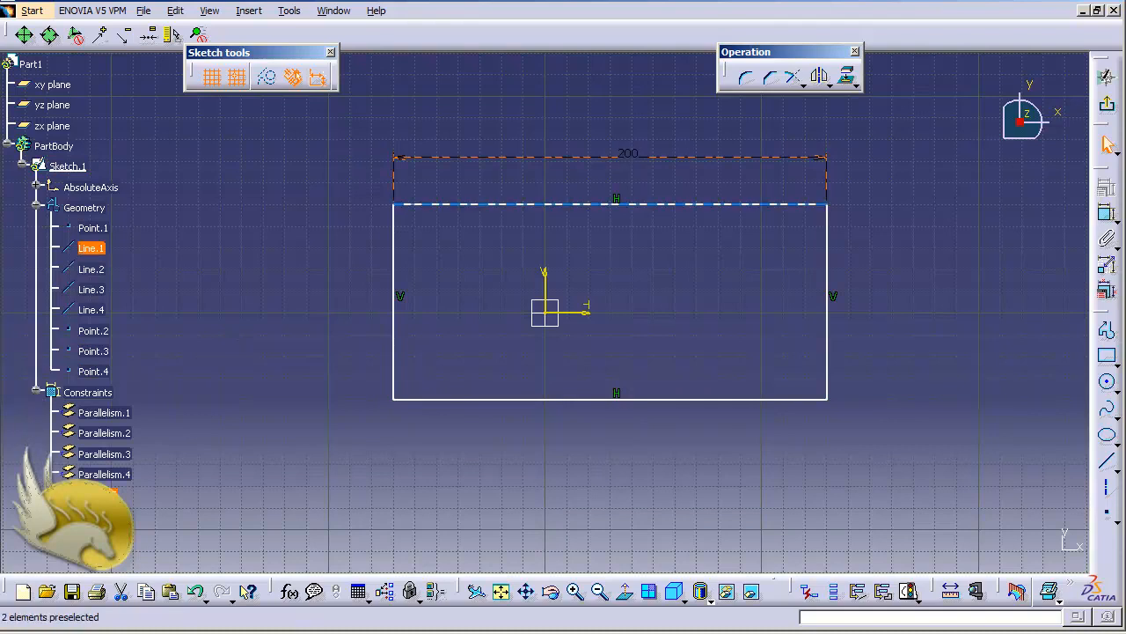
Step: Switch the upper edge's length dimension to Name Display
click(119, 495)
right_click(102, 493)
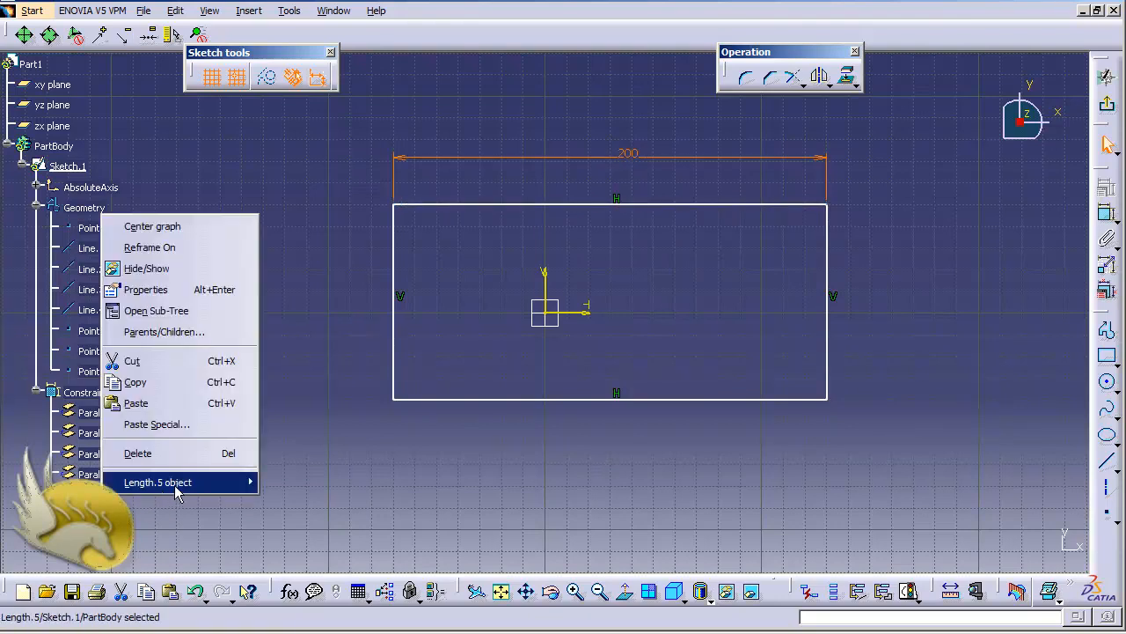
mouse_move(174, 484)
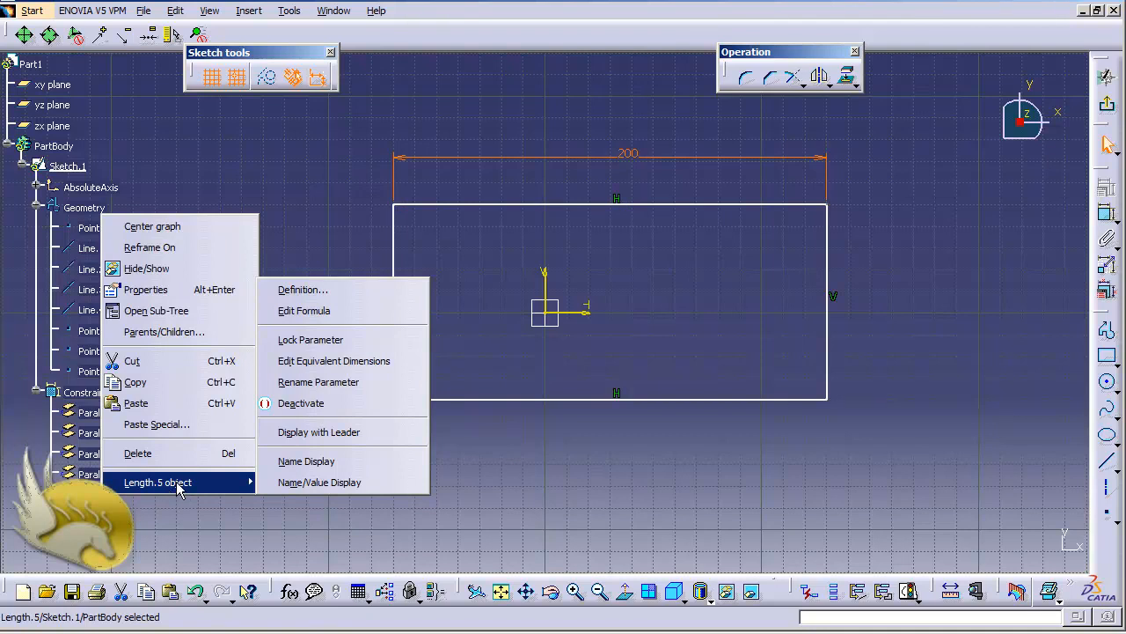
click(312, 465)
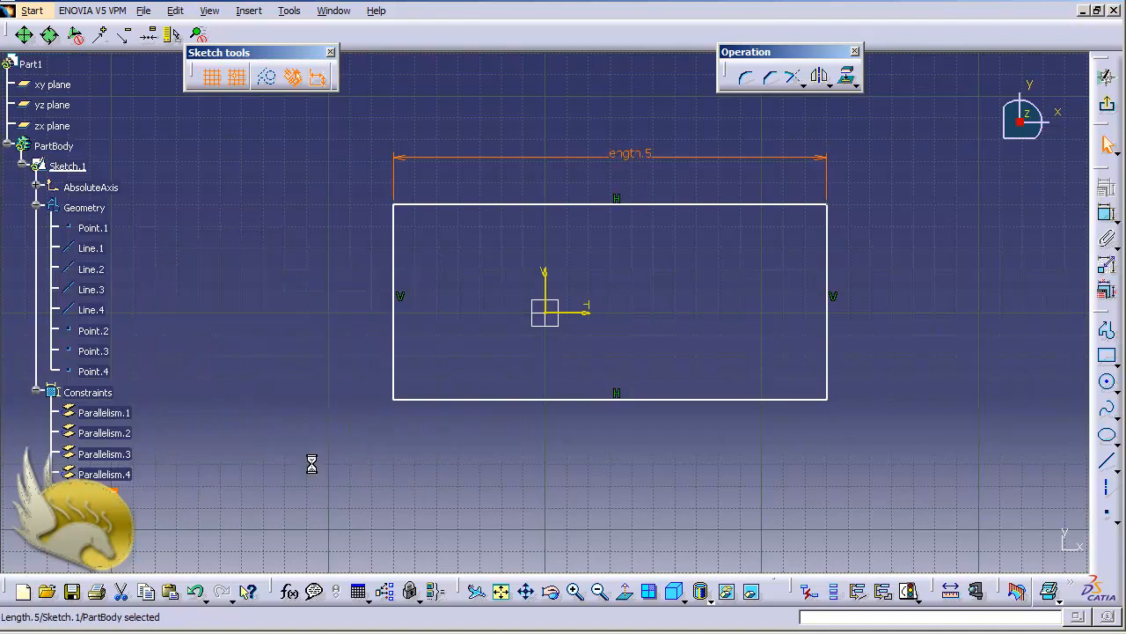
Step: Switch the upper edge's length dimension to Name/Value Display
right_click(623, 160)
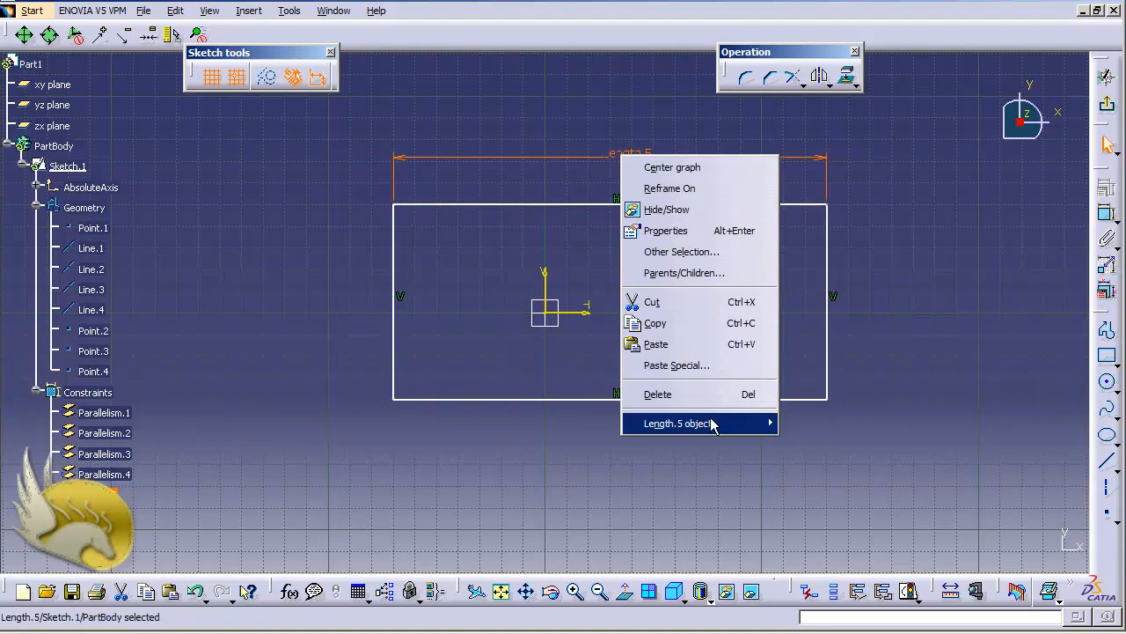
mouse_move(714, 425)
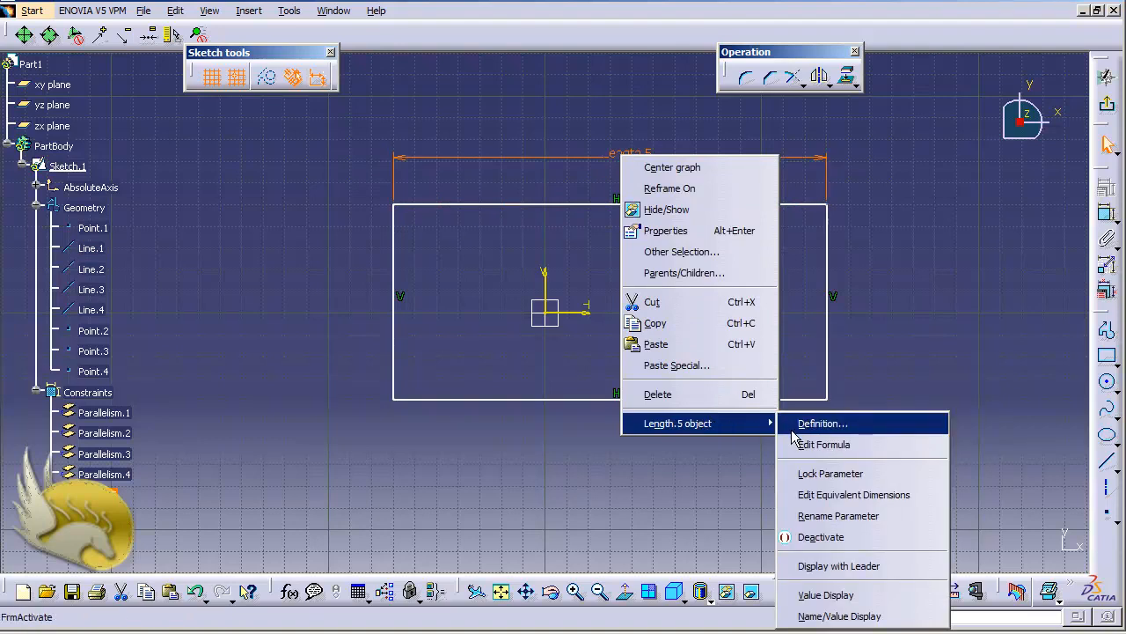
click(858, 616)
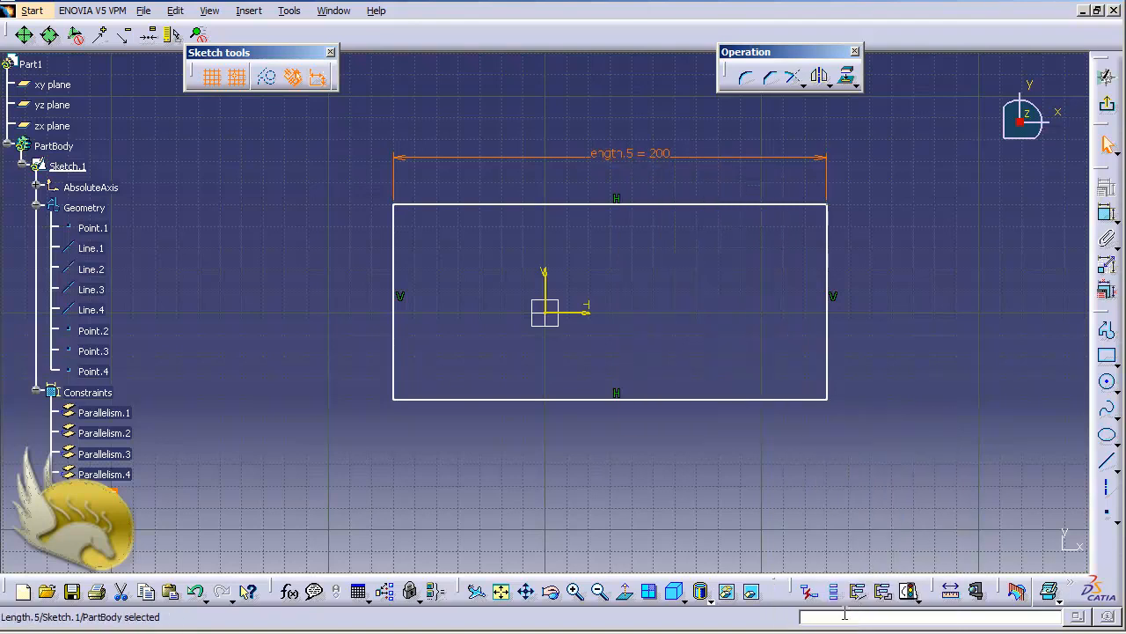
Step: Rename the upper edge's length constraint to Width in its feature properties
right_click(620, 158)
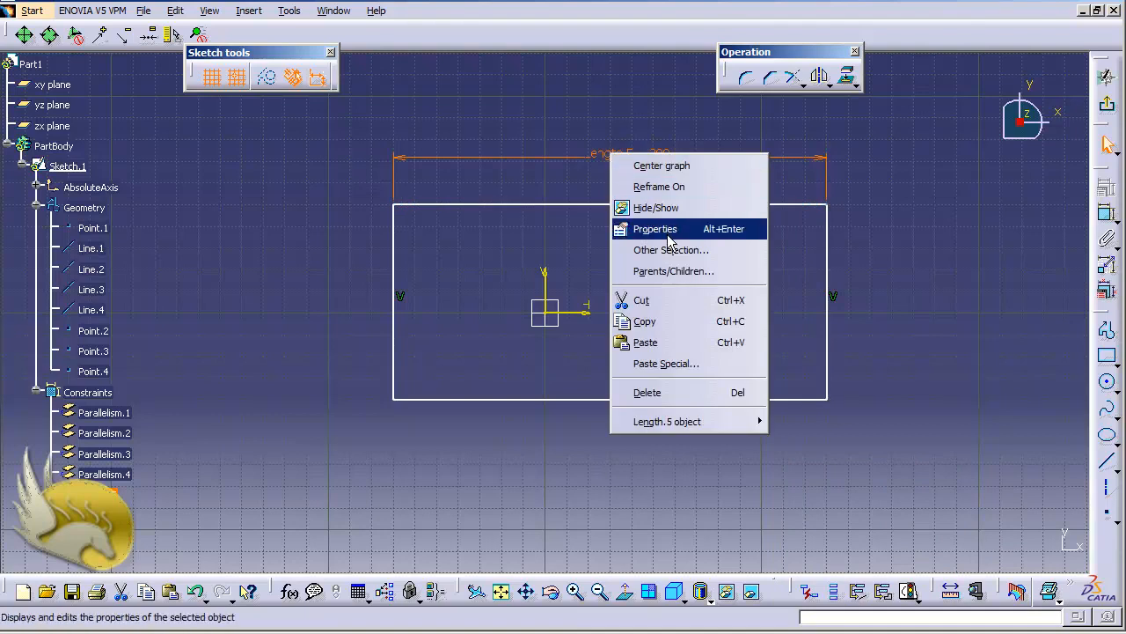
click(657, 225)
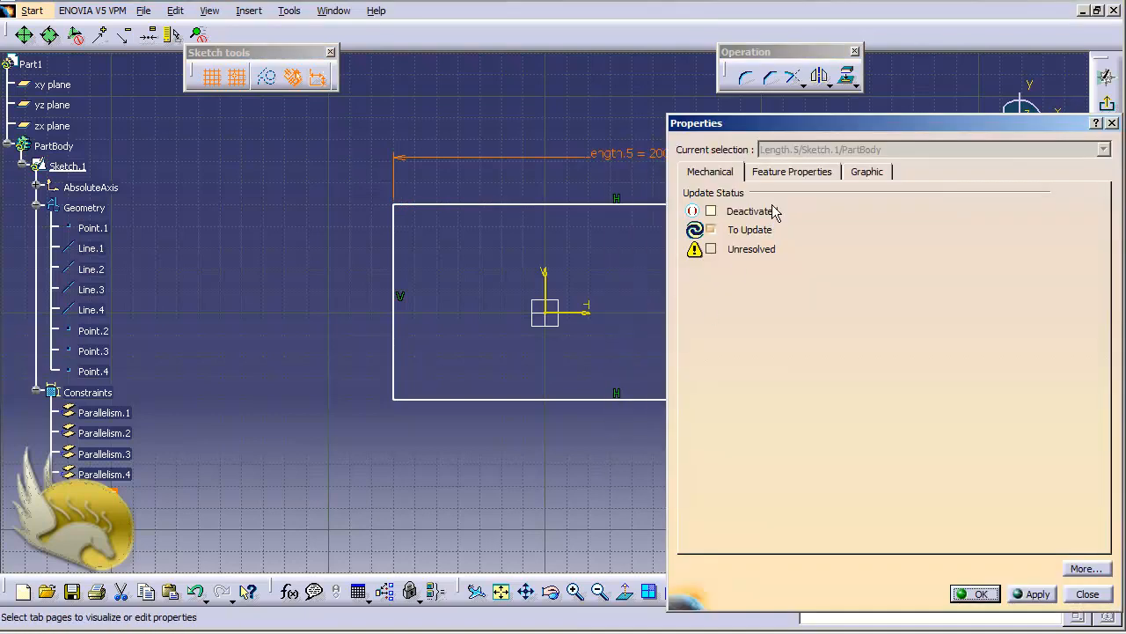
click(776, 179)
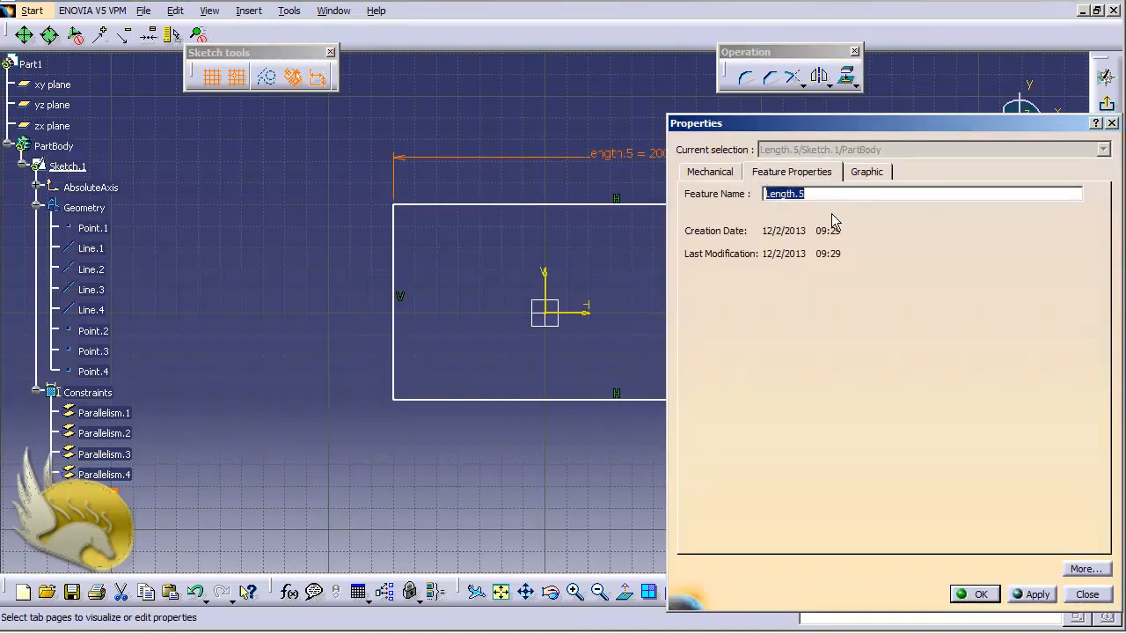
text(Width)
key(Return)
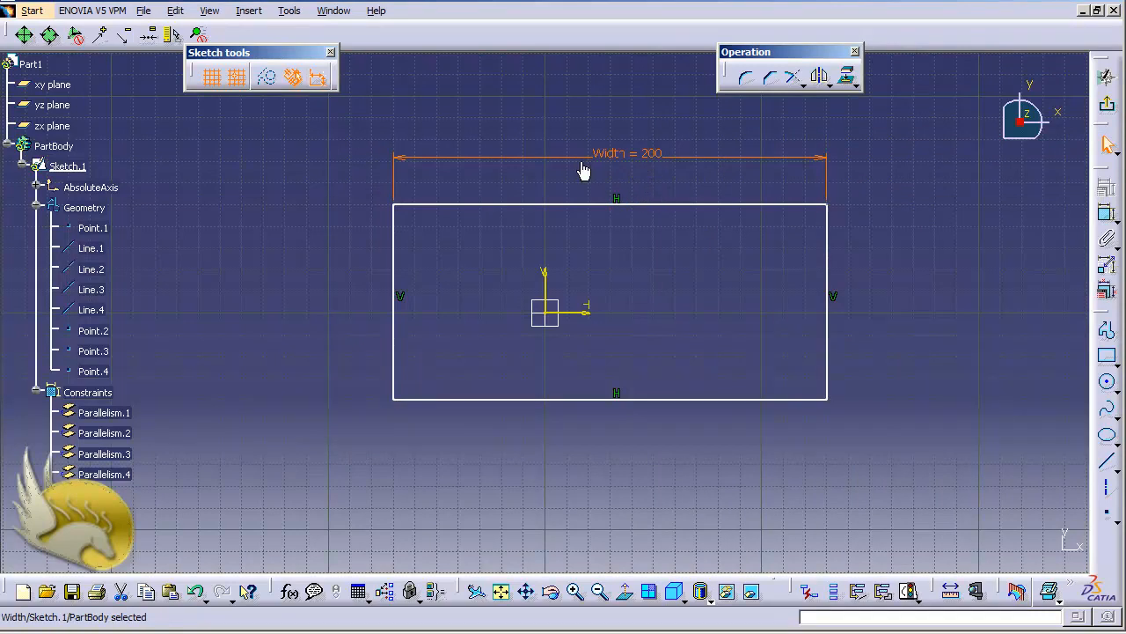
click(645, 163)
Step: Dimension the length of the rectangle's right vertical edge and place the dimension outside that edge
click(1105, 216)
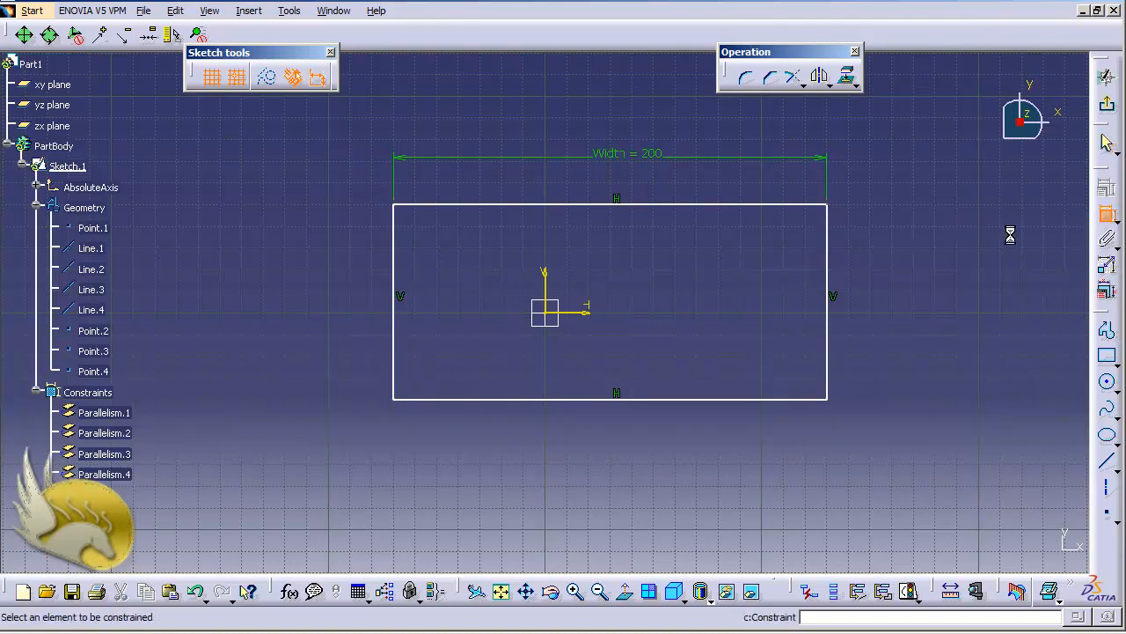
click(828, 250)
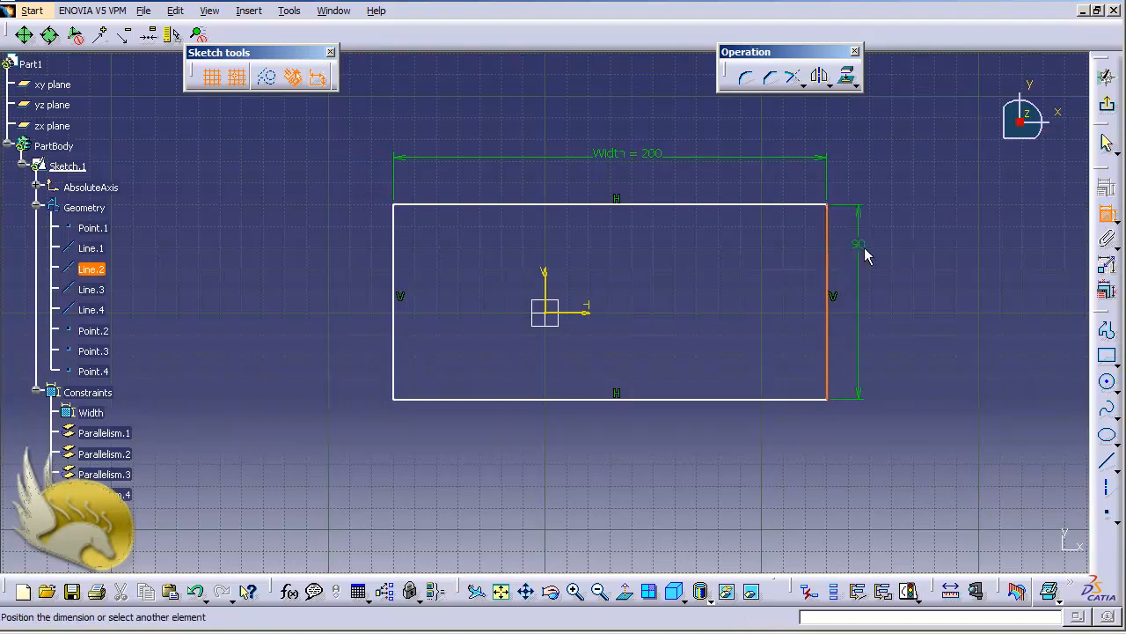
click(878, 271)
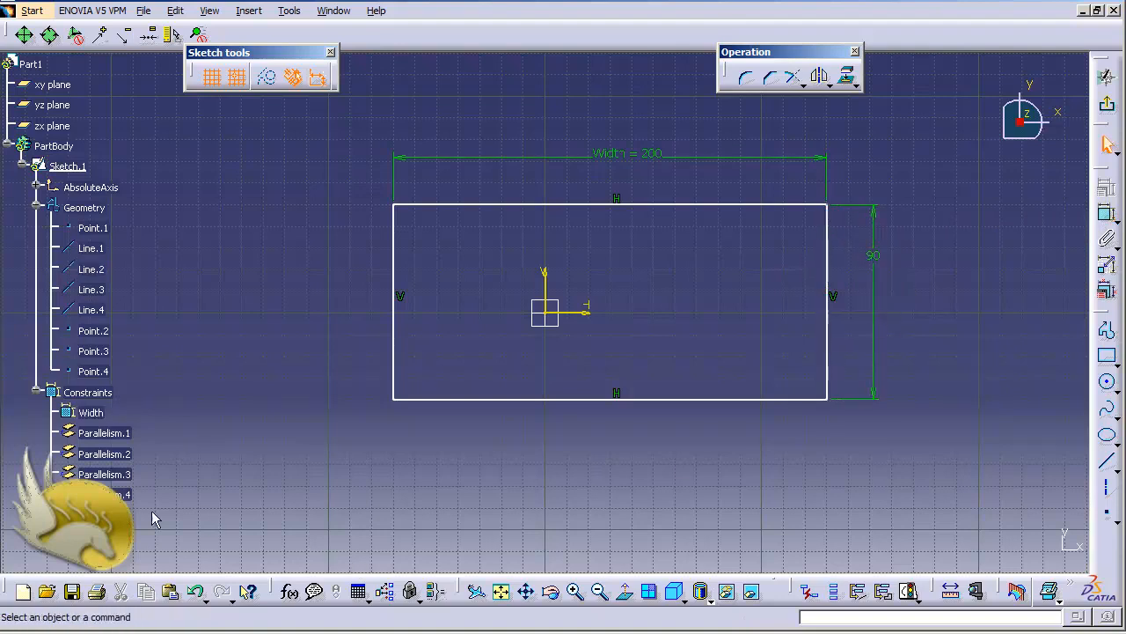
Step: Rename the right edge's length constraint to Height in its feature properties
right_click(113, 512)
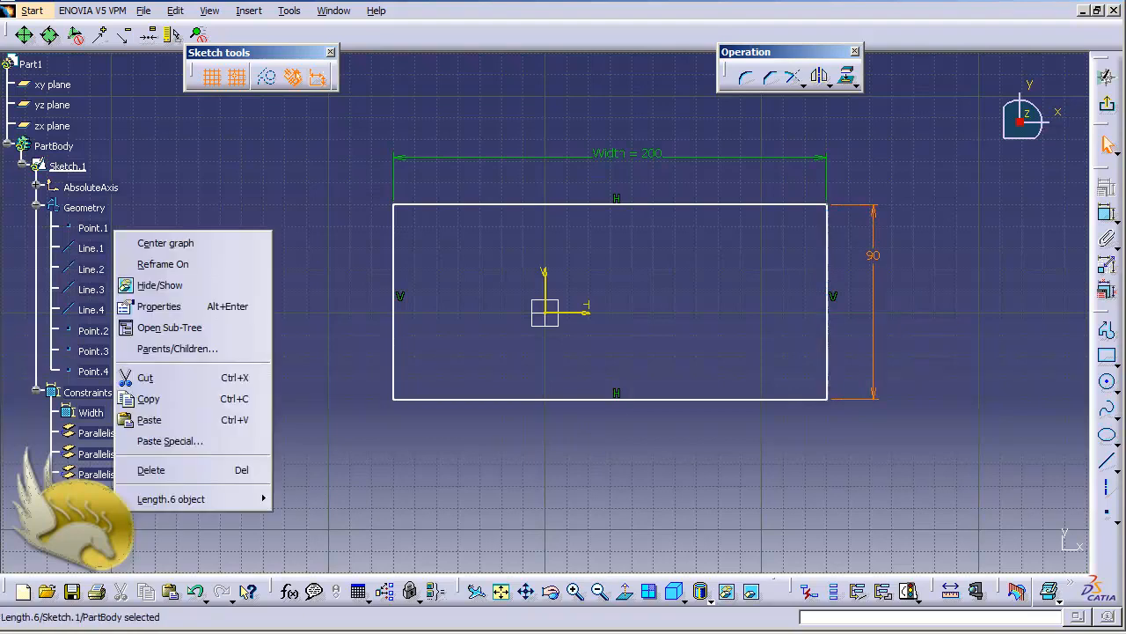
click(226, 304)
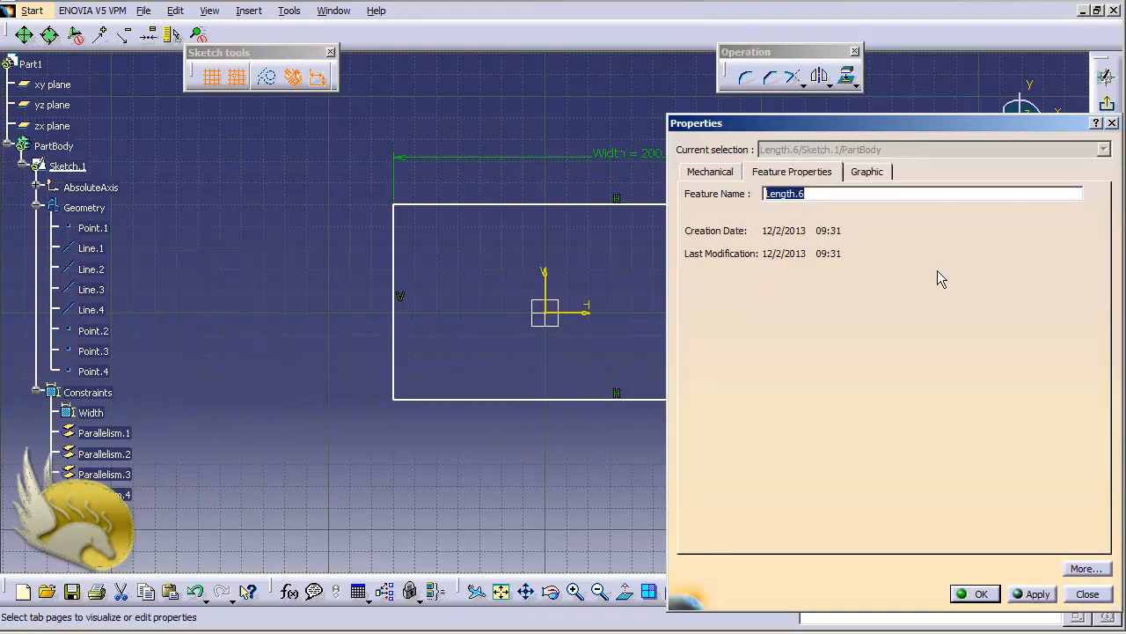
text(Height)
key(Return)
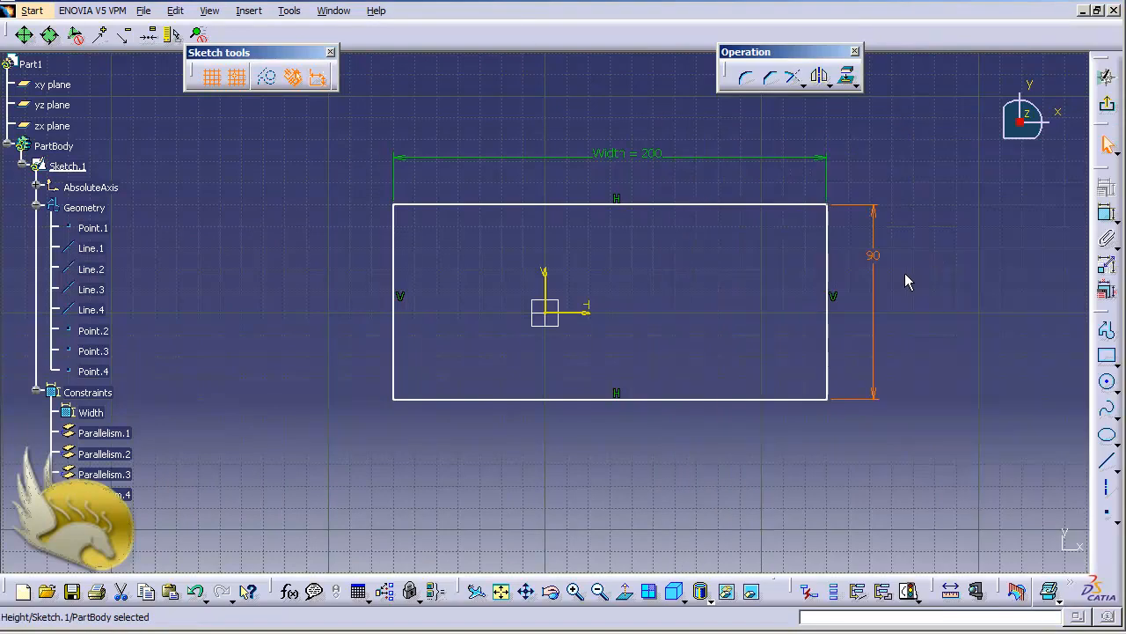
Step: Switch the right edge's Height dimension to Name/Value Display
right_click(876, 260)
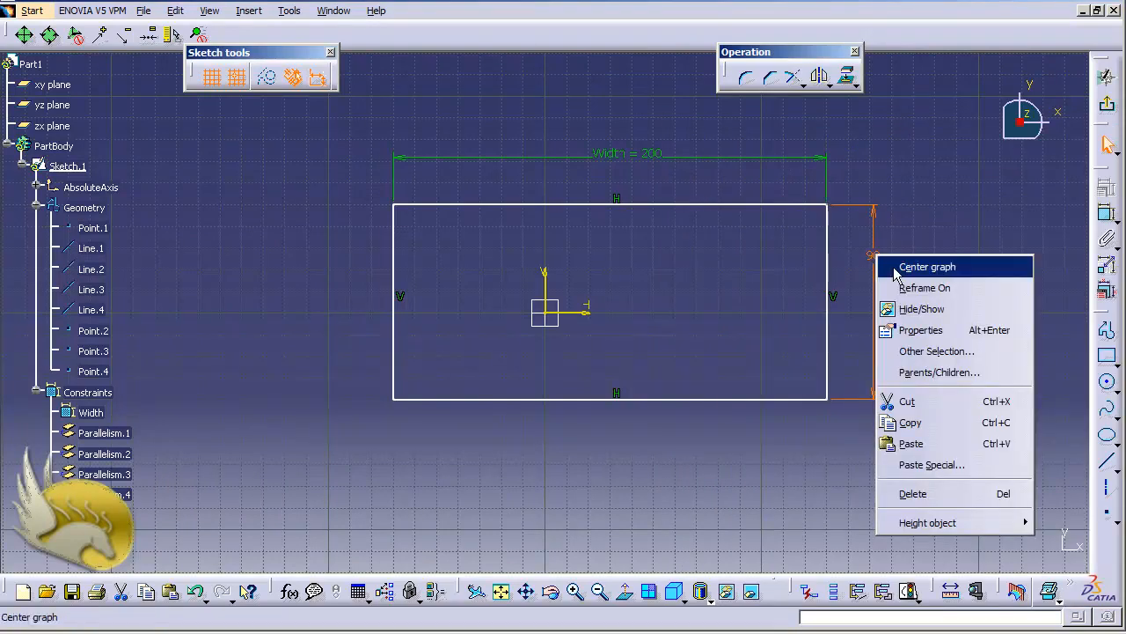
mouse_move(981, 524)
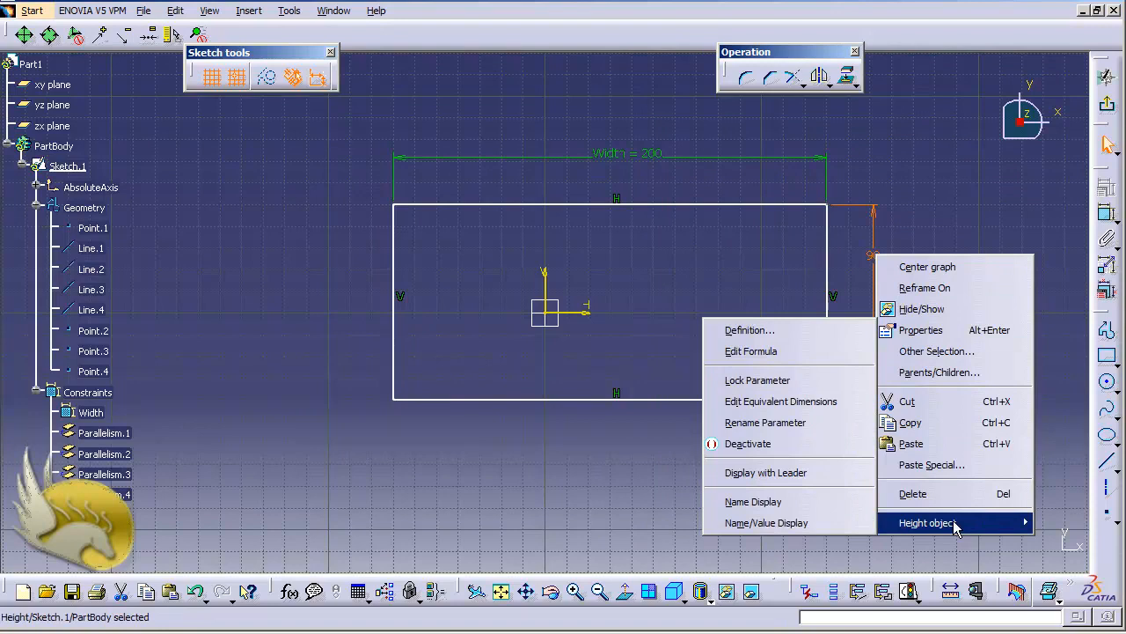
click(821, 524)
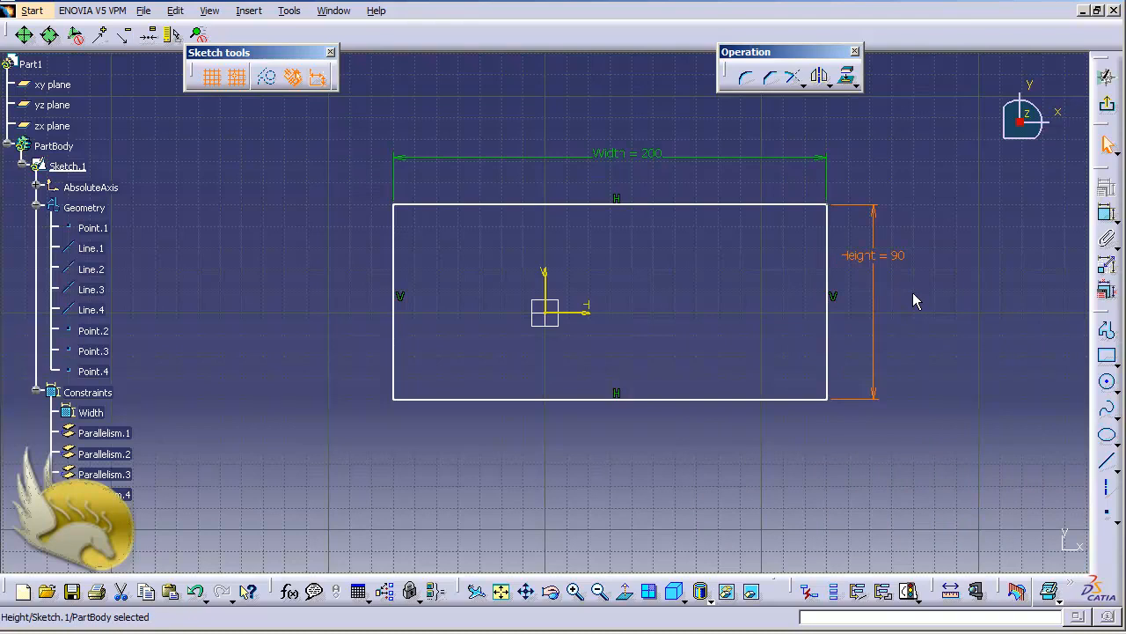
Step: Open the formula editor for the Height dimension
right_click(878, 264)
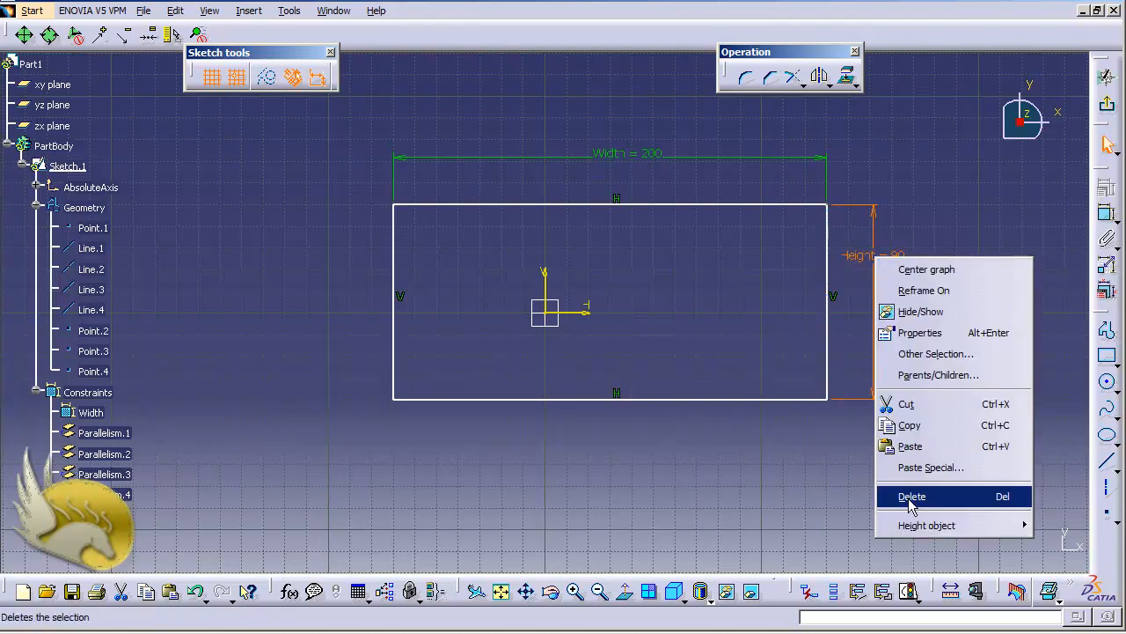
mouse_move(918, 526)
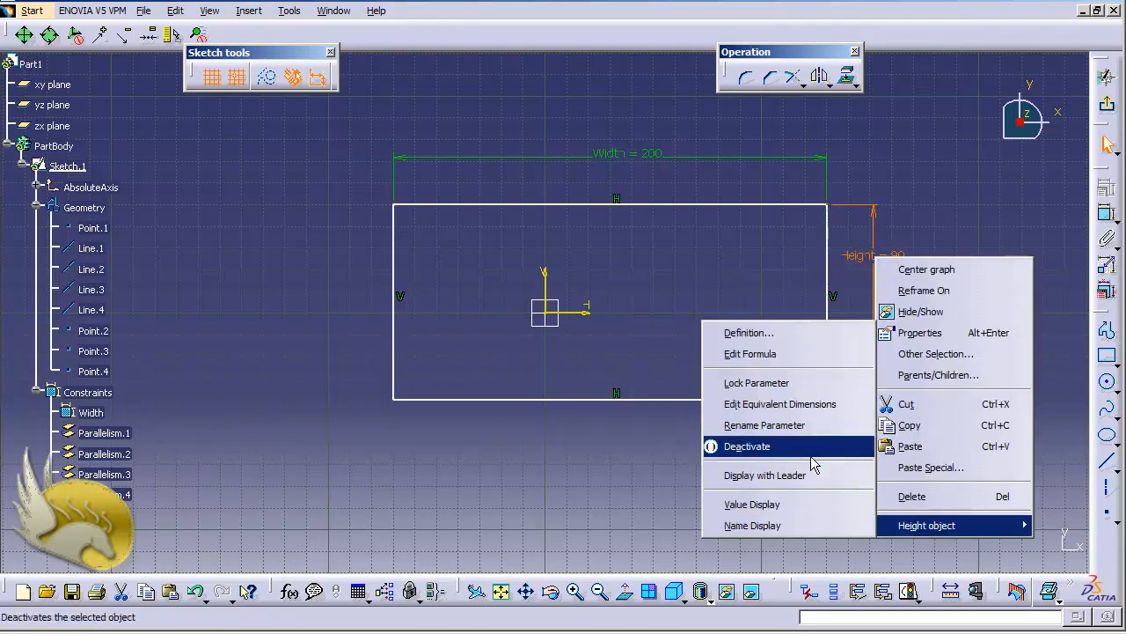
click(778, 354)
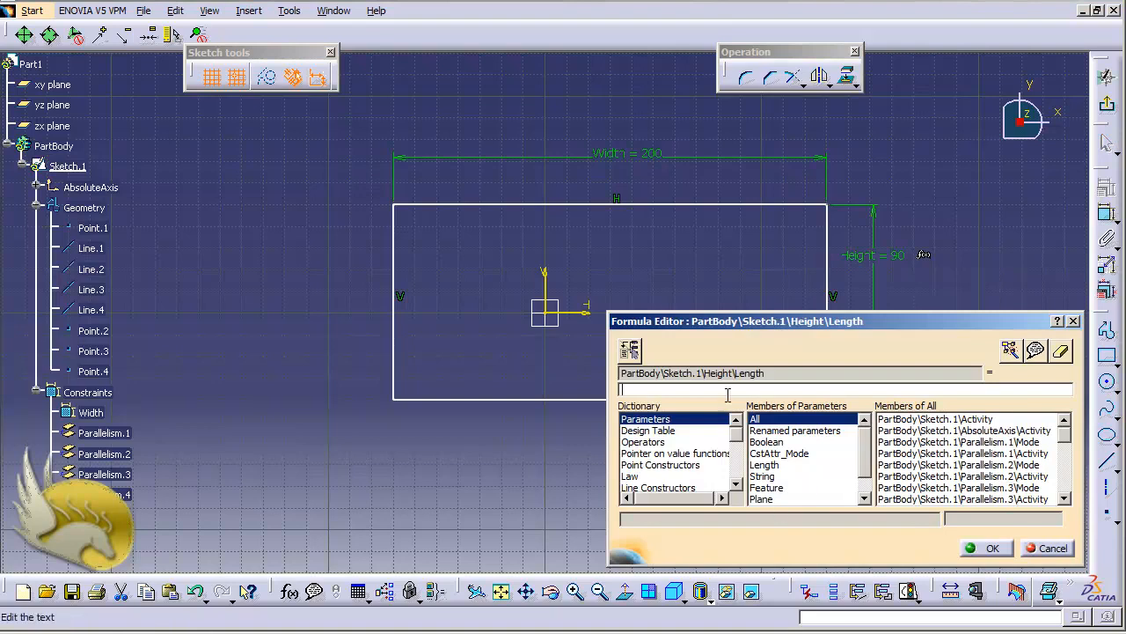
Step: Examine the formula's target parameter and the available parameter members, including the Constraint and All categories
drag(785, 373, 608, 364)
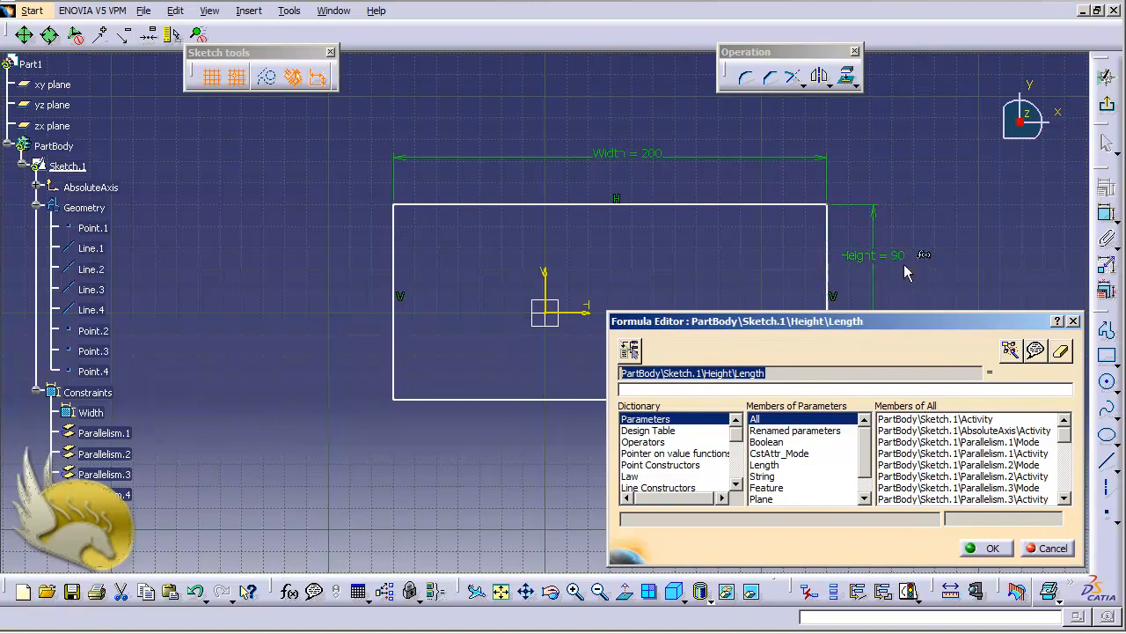
click(744, 389)
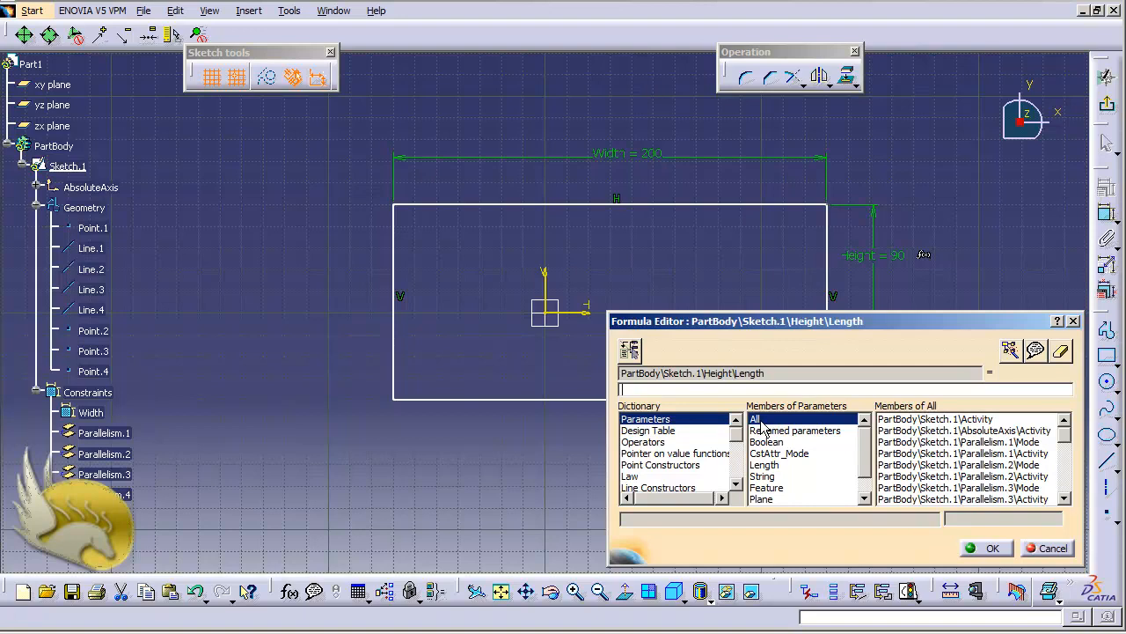
click(861, 461)
click(863, 469)
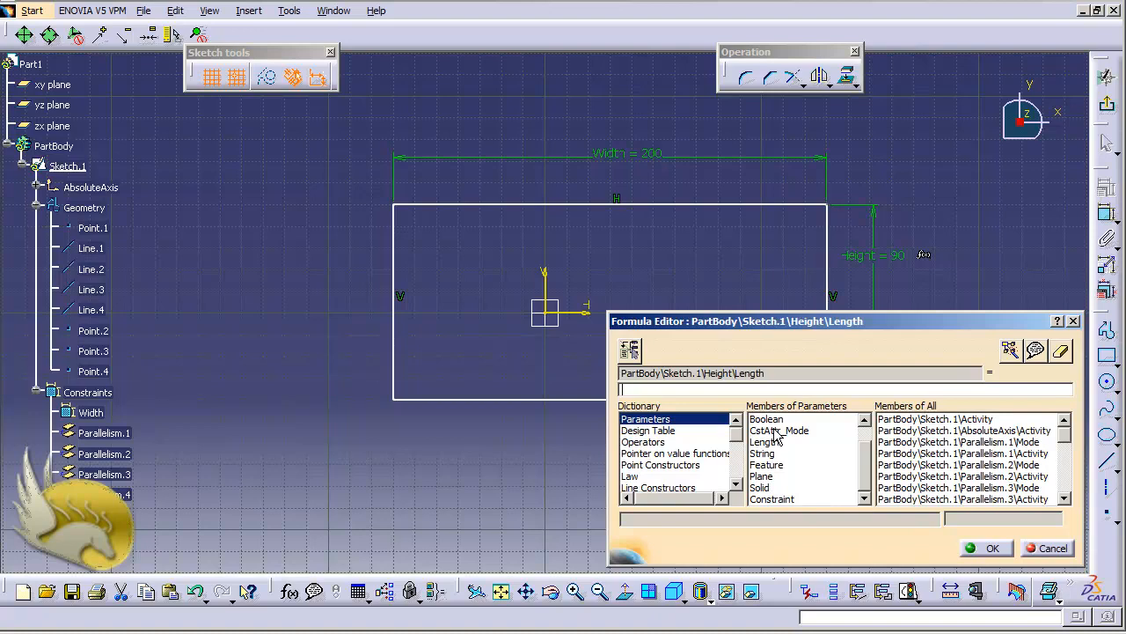
click(775, 498)
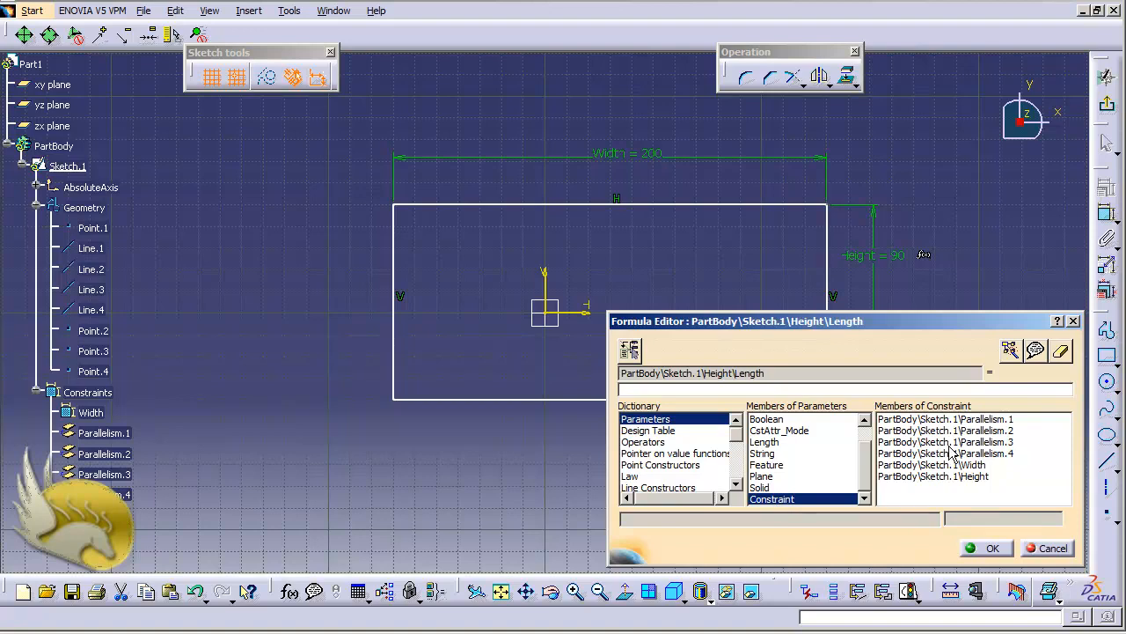
drag(861, 467, 866, 435)
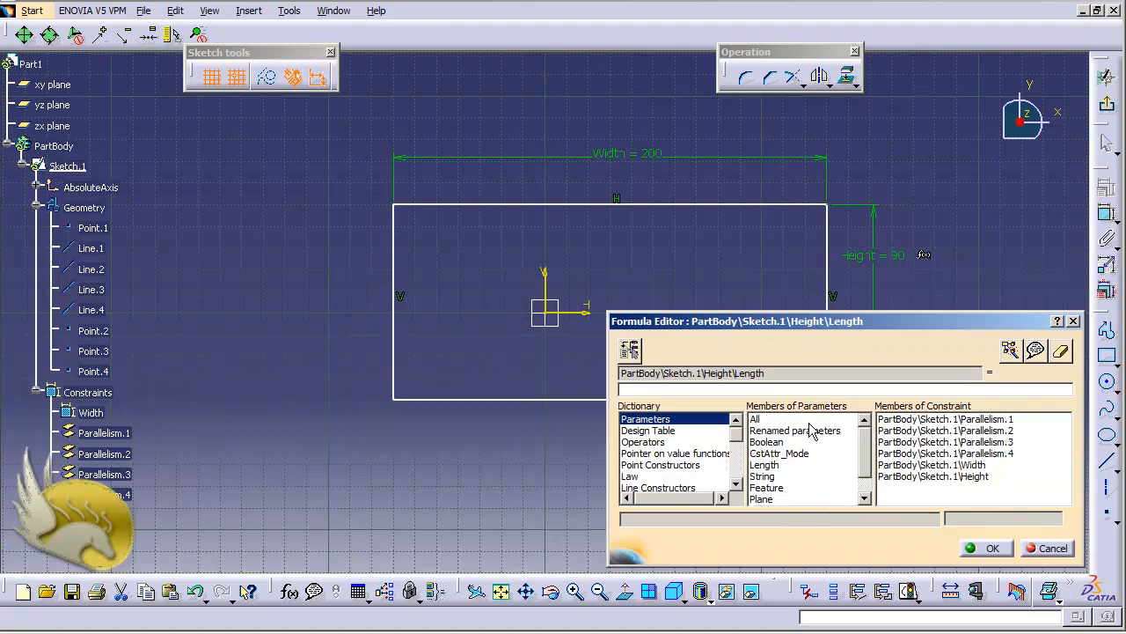
click(762, 420)
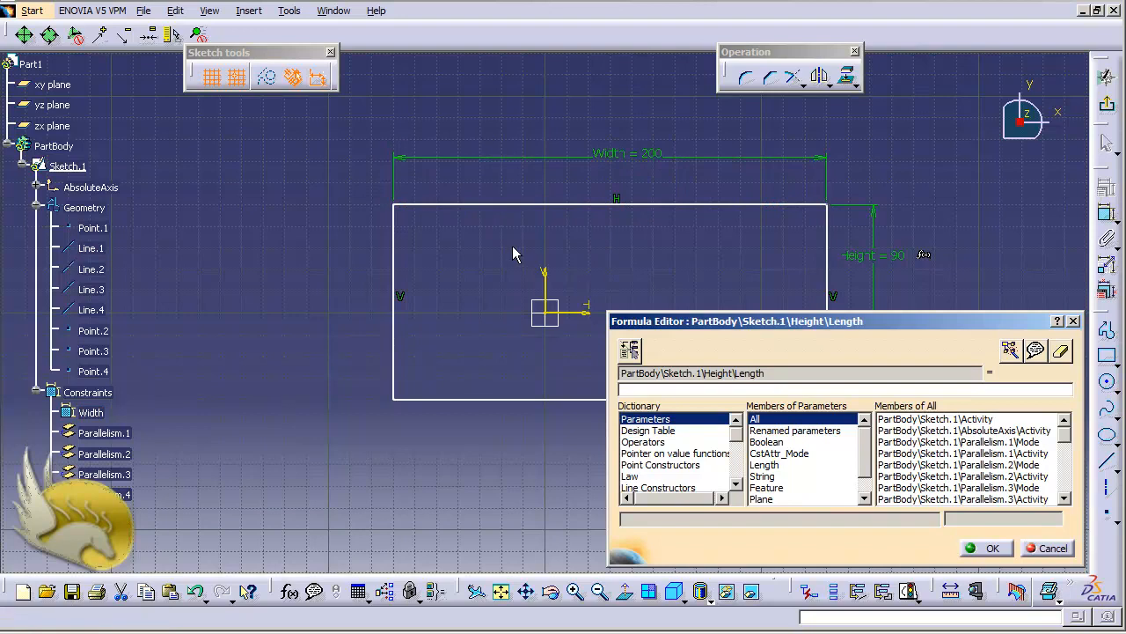
Step: Reference the Width dimension's length in the Height formula and erase the trailing division by 2
click(630, 164)
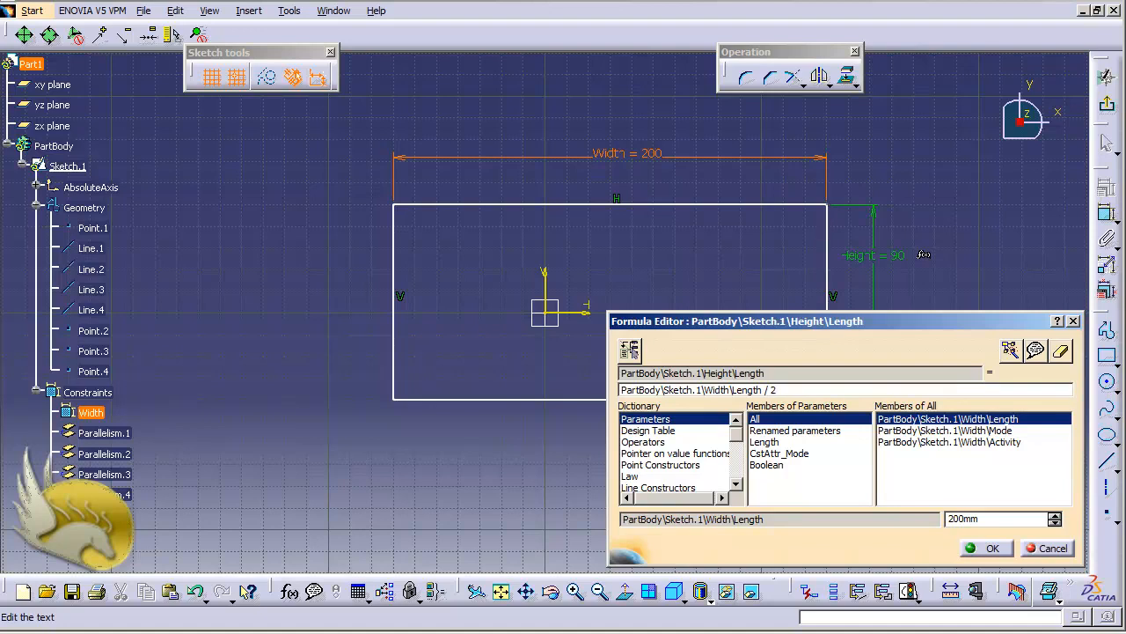
key(BackSpace)
Step: Examine the members of the Operators, String, Math and Units categories in the formula dictionary
click(645, 442)
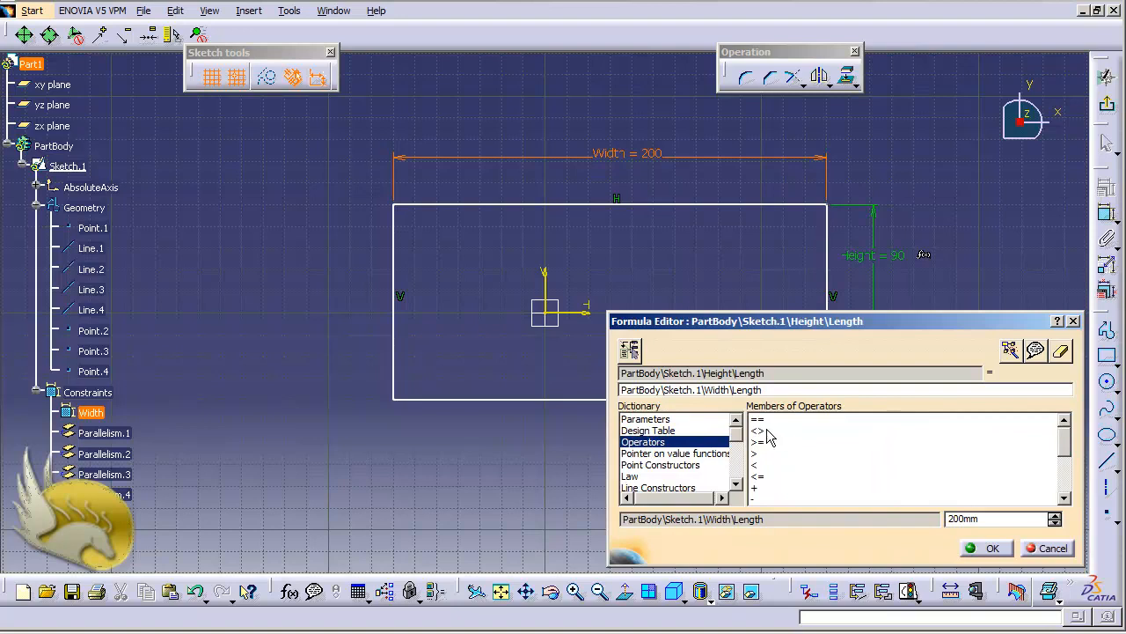
drag(1065, 447, 1021, 460)
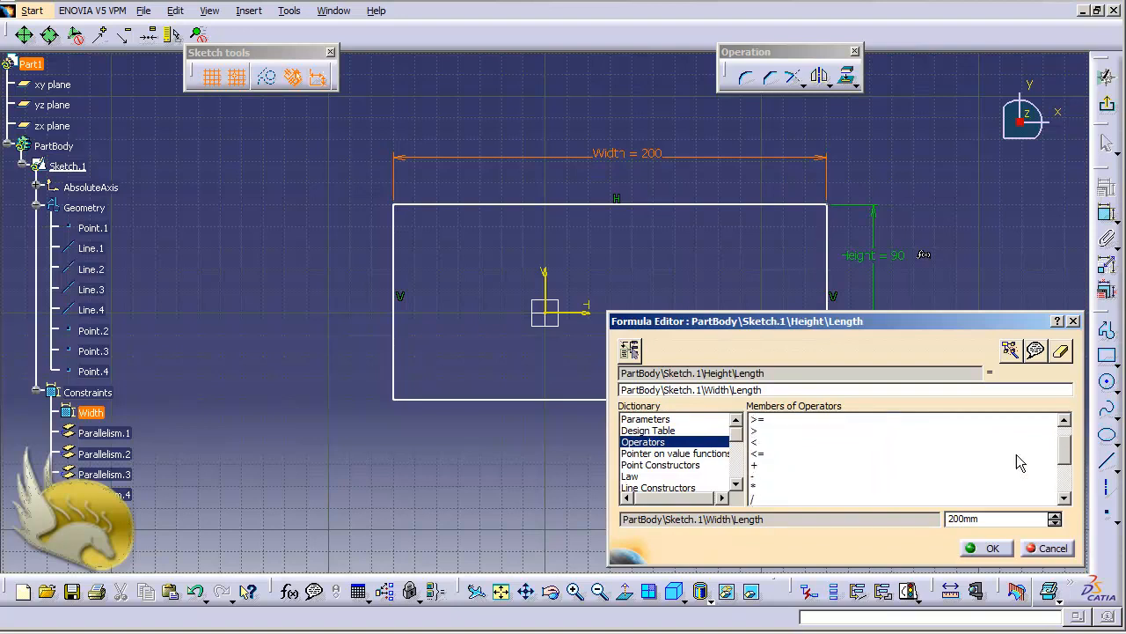
click(736, 483)
click(737, 483)
click(736, 483)
click(736, 483)
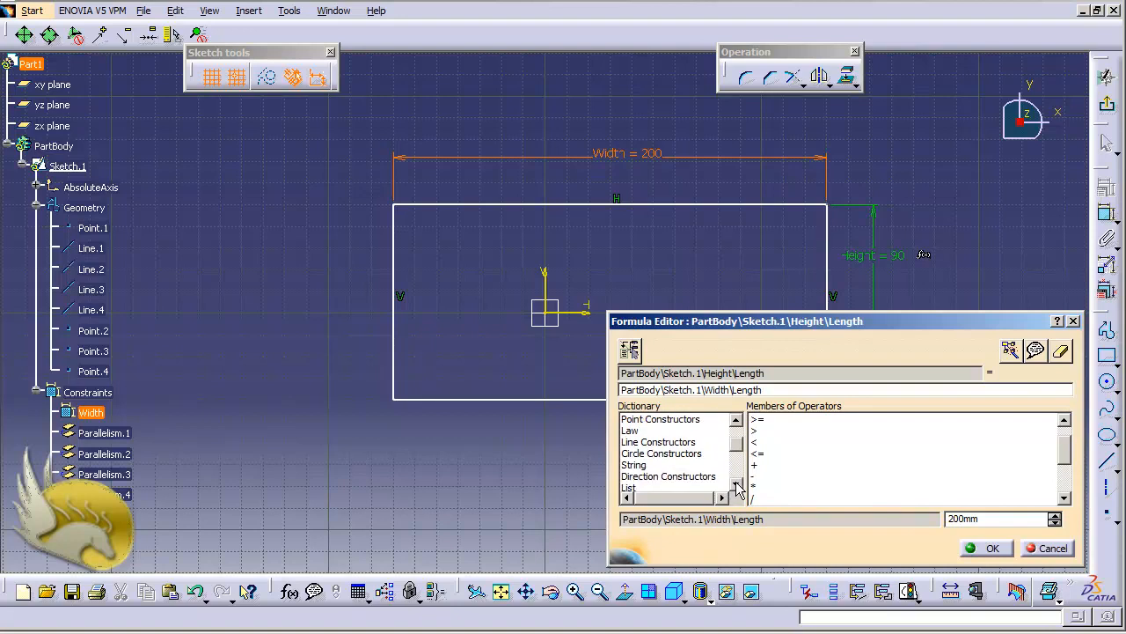
click(737, 483)
click(737, 483)
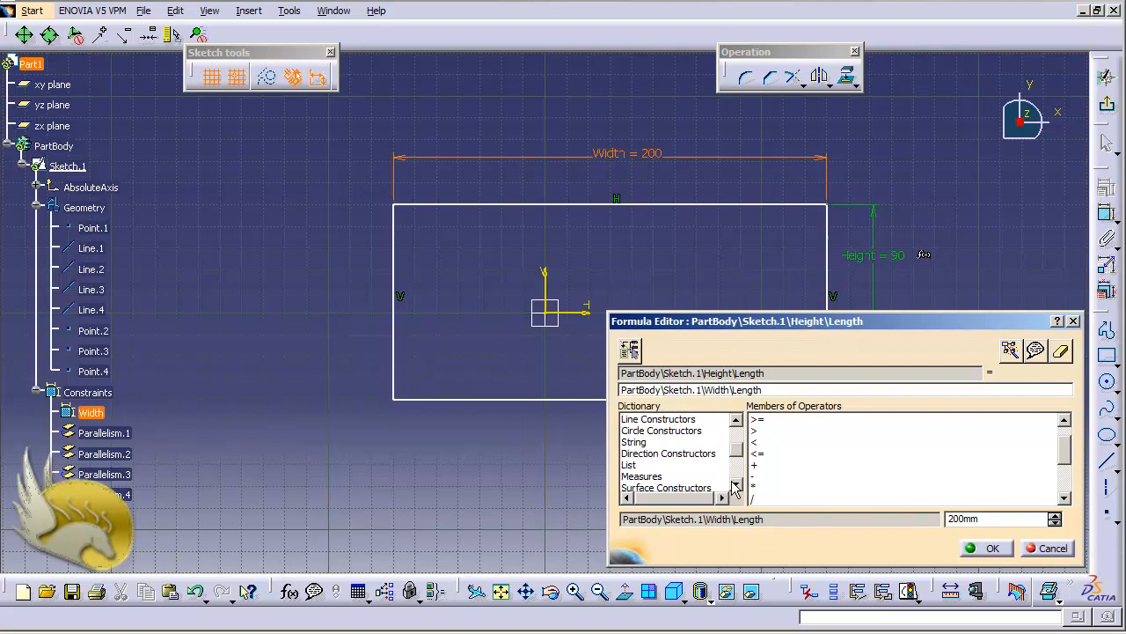
click(641, 441)
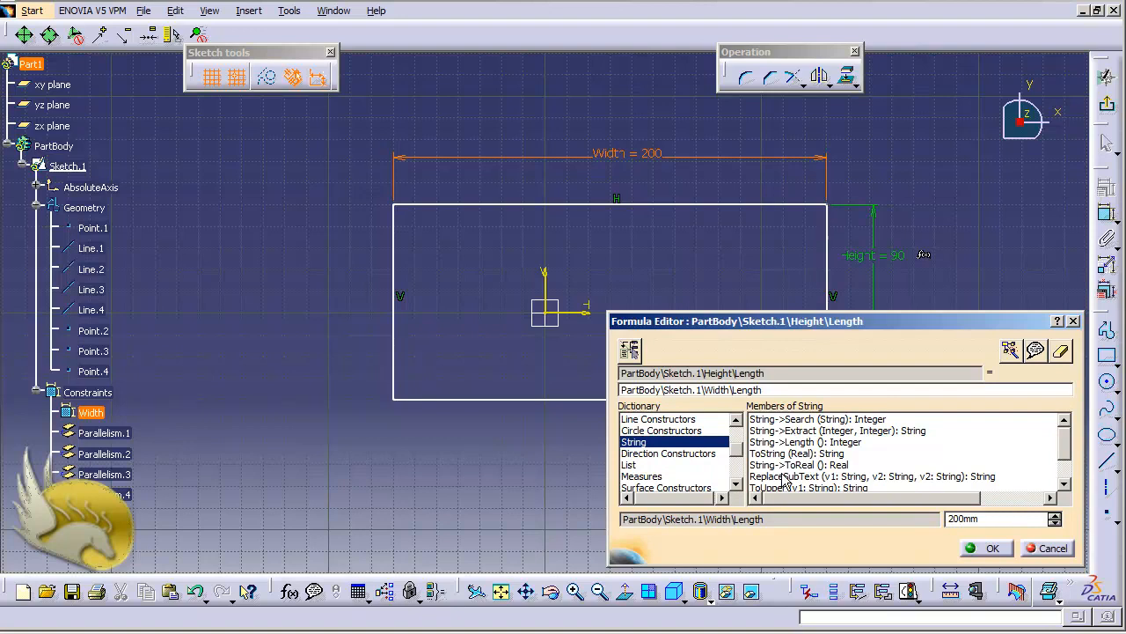
click(736, 485)
click(736, 484)
click(736, 485)
click(735, 485)
click(736, 484)
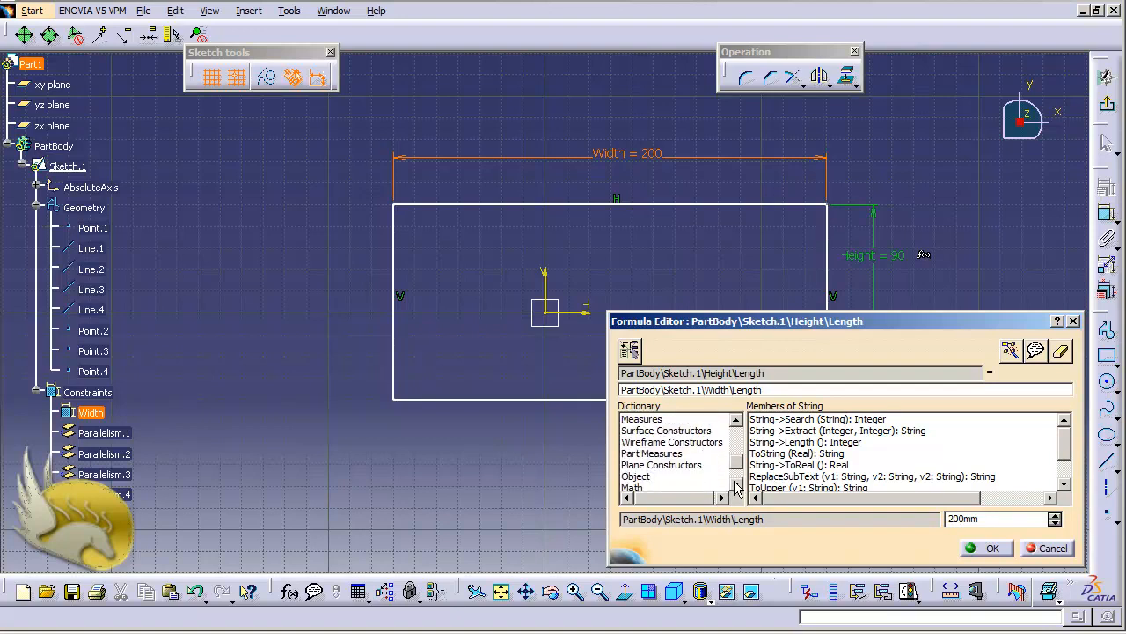
click(736, 485)
click(641, 477)
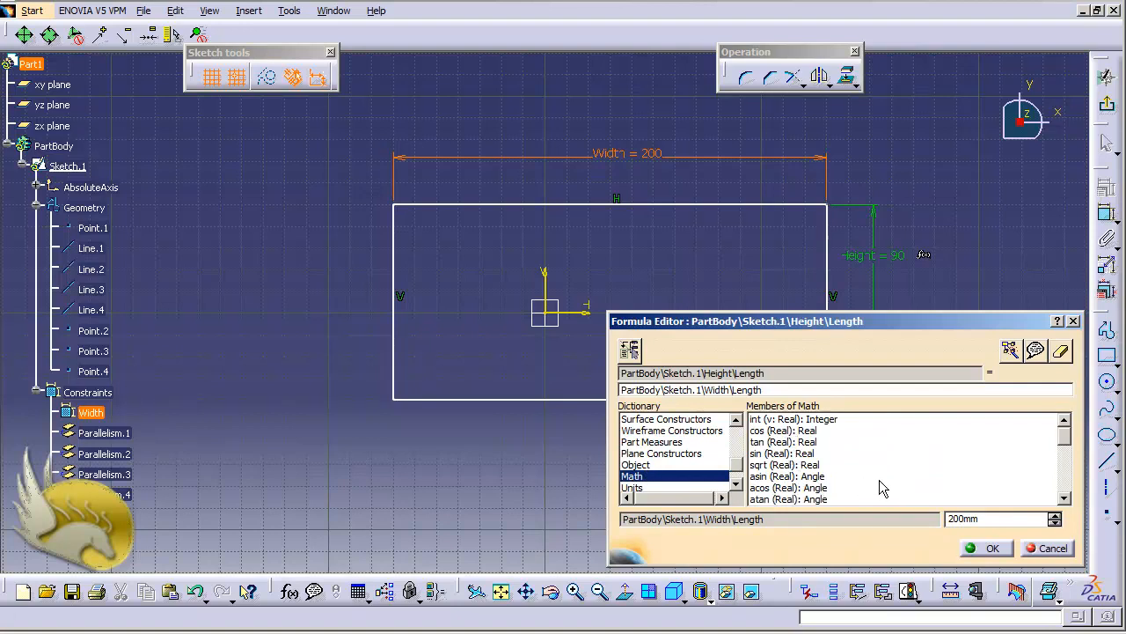
drag(1064, 437, 1069, 497)
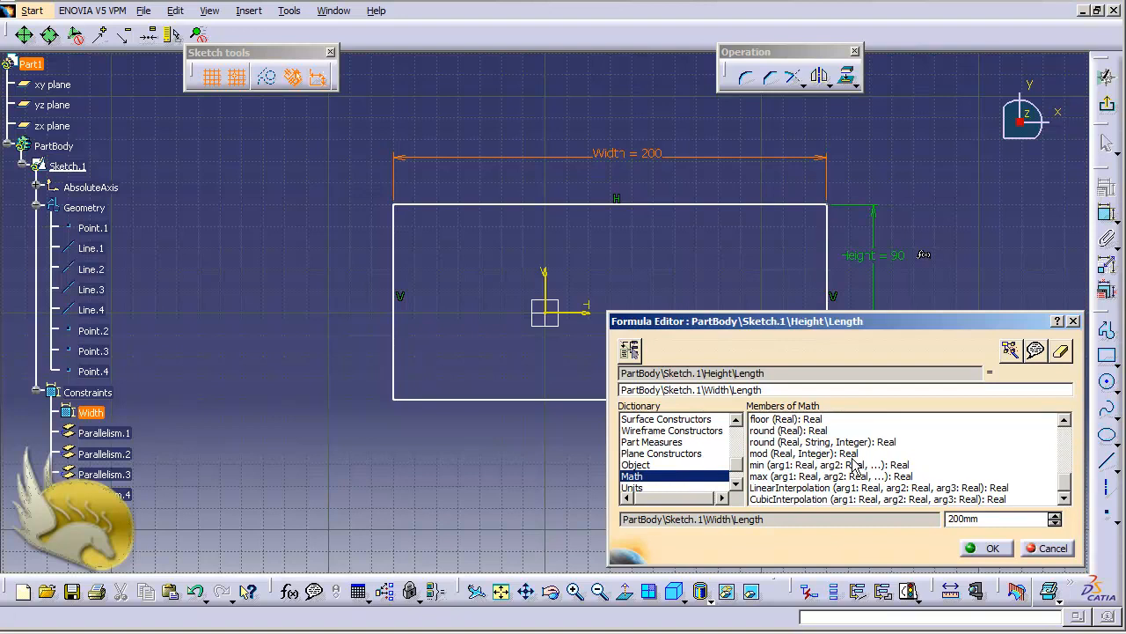
click(736, 484)
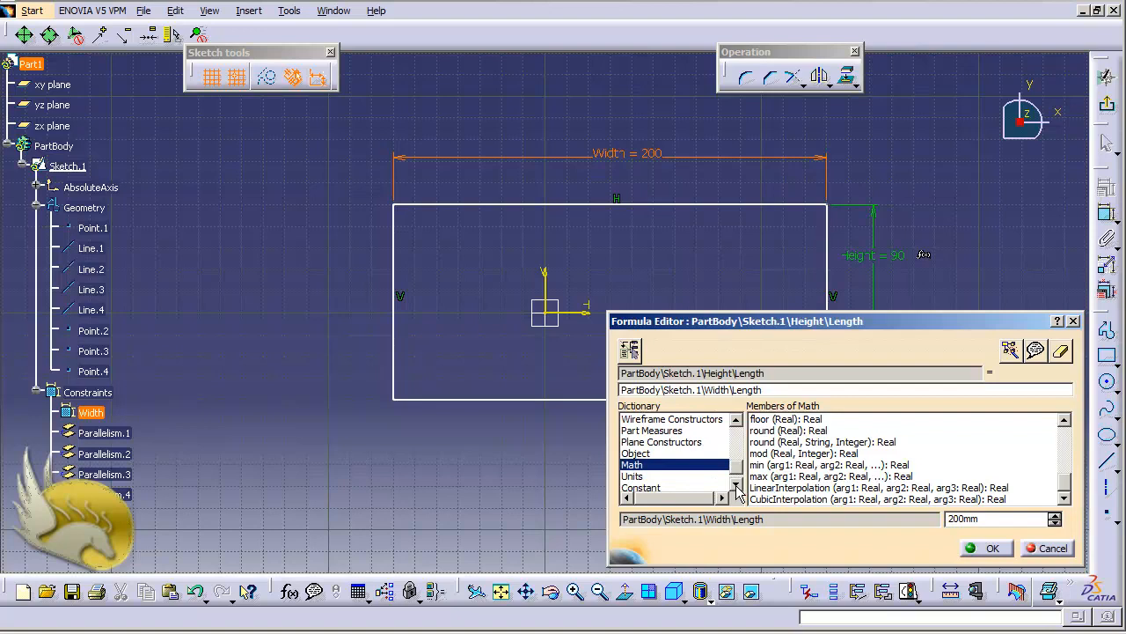
click(635, 476)
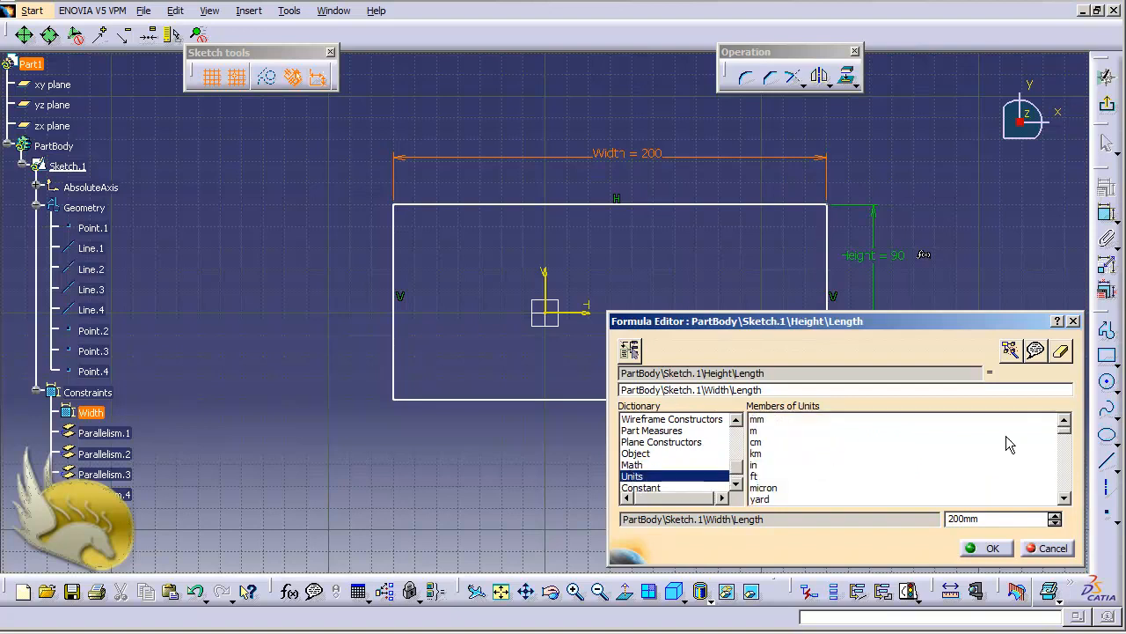
Step: Complete the Height formula as Width length / 2, taking the division operator from the Operators dictionary, and apply it
drag(737, 467, 738, 437)
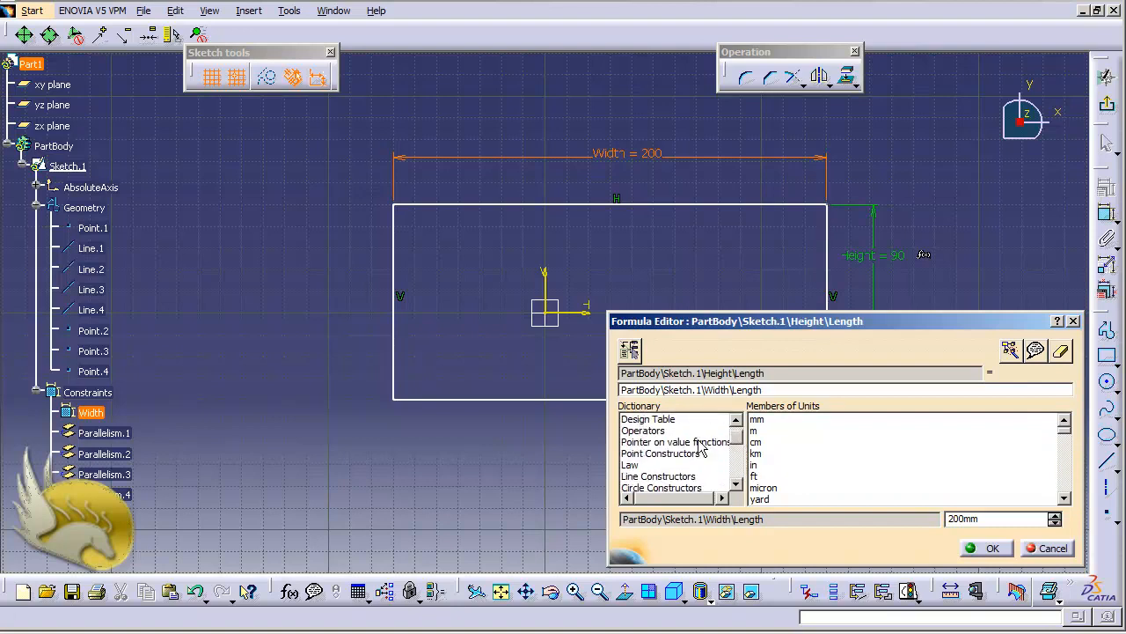
click(664, 431)
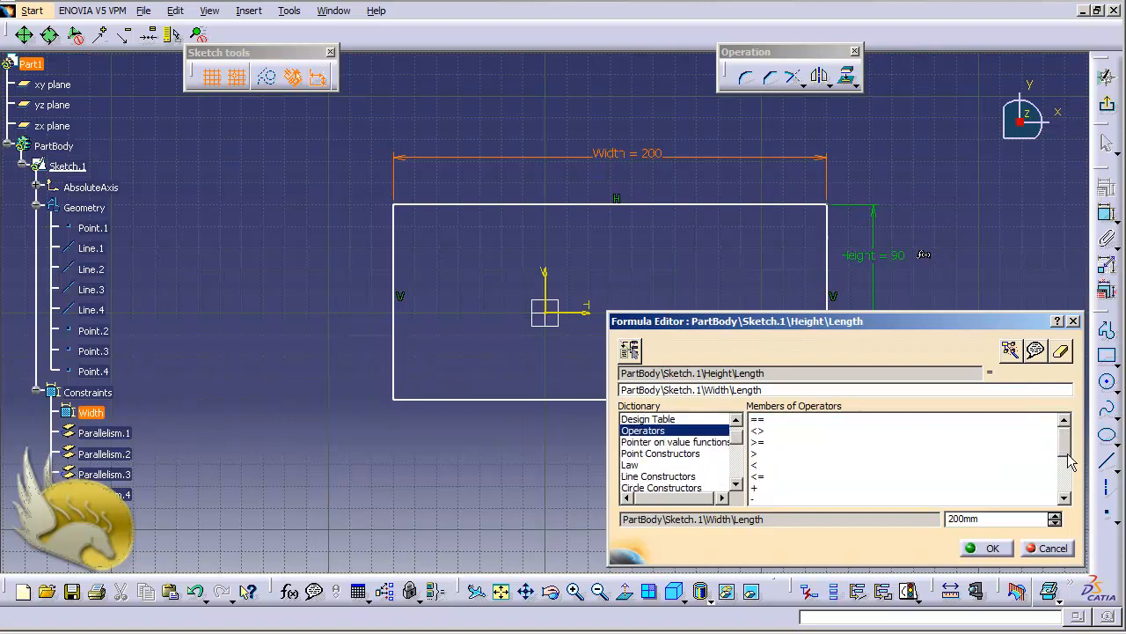
drag(1067, 454, 1062, 471)
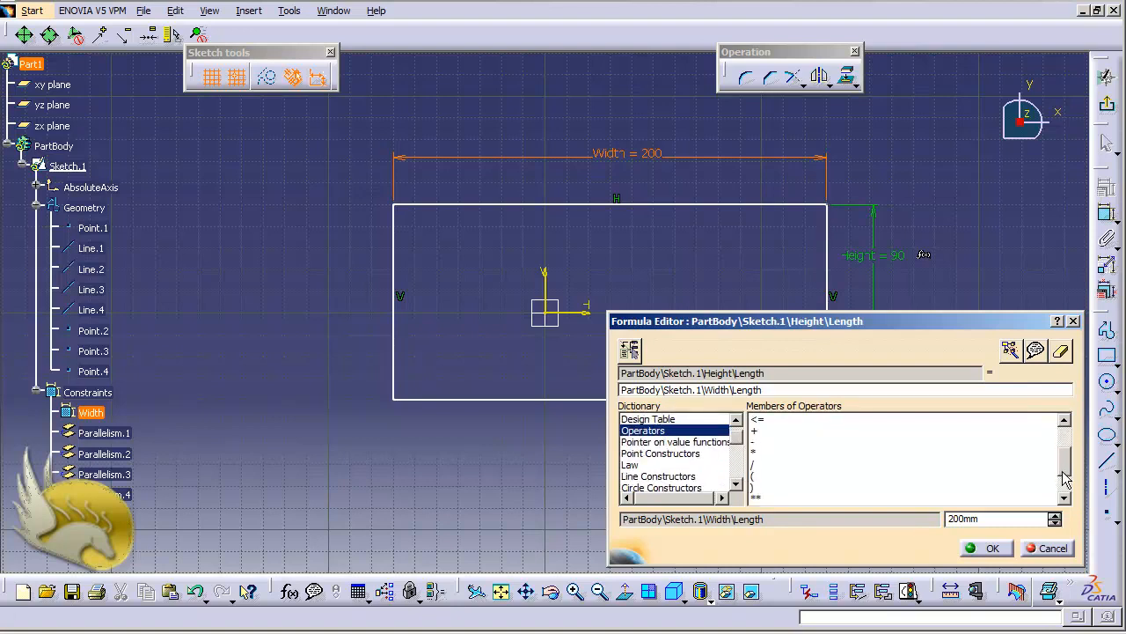
click(754, 464)
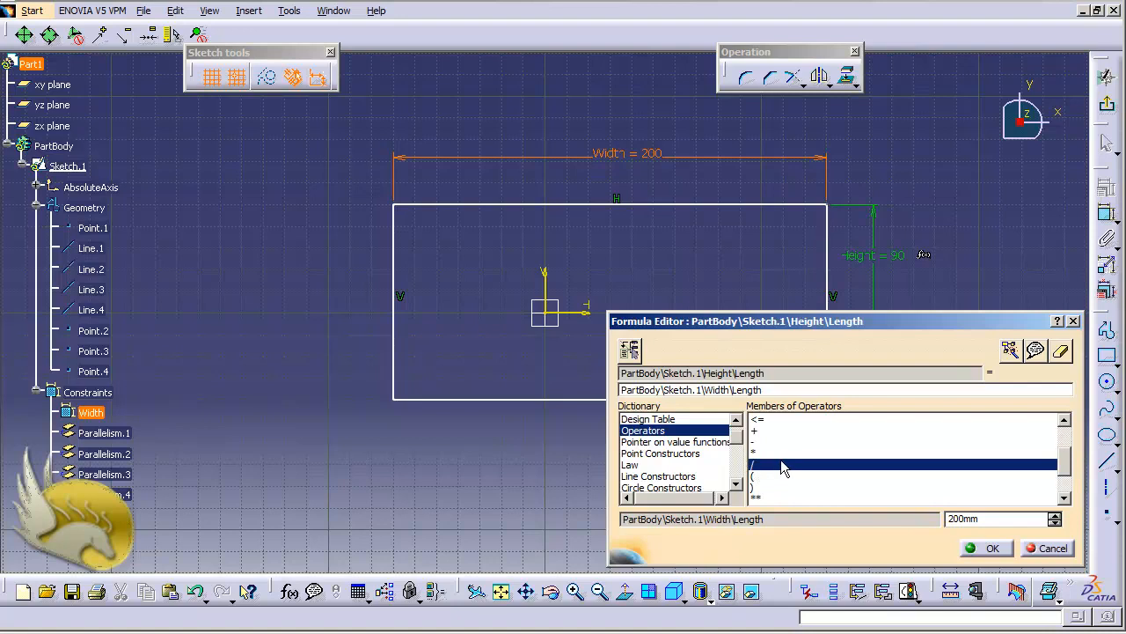
double_click(780, 460)
text(2)
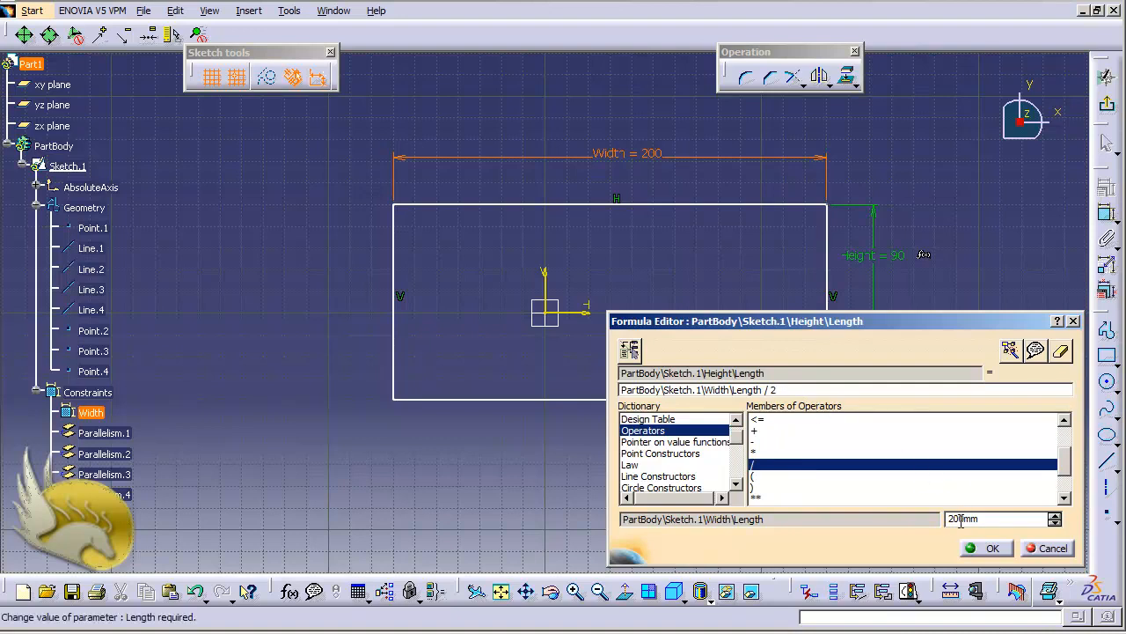
click(984, 548)
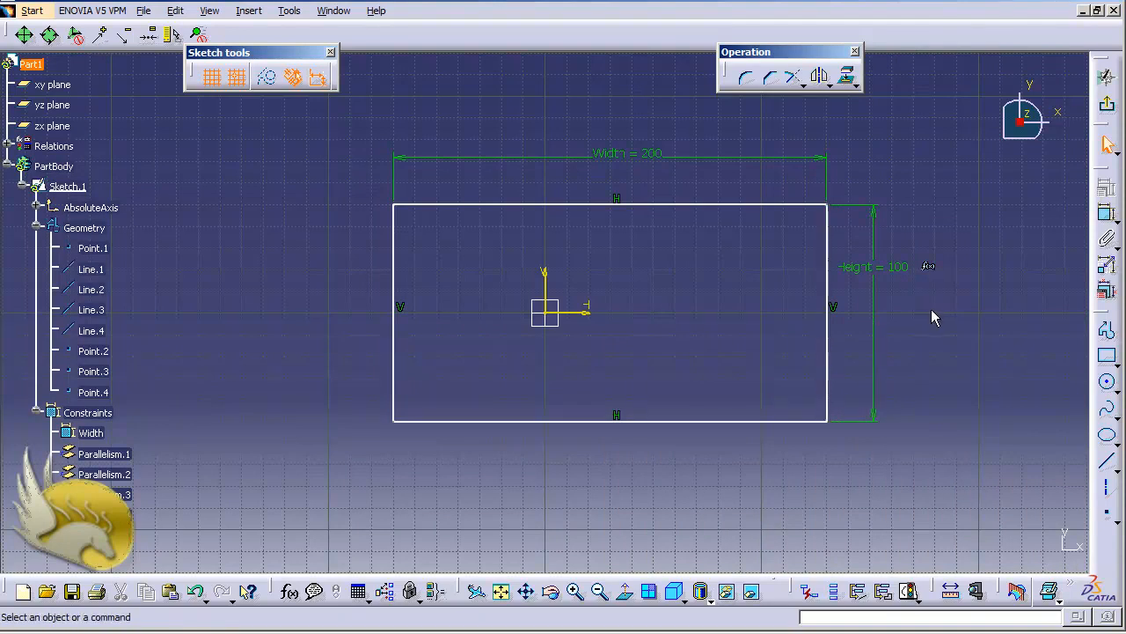
Step: Check the Height dimension's definition without changing it, and set the Width dimension to 300 mm
double_click(877, 267)
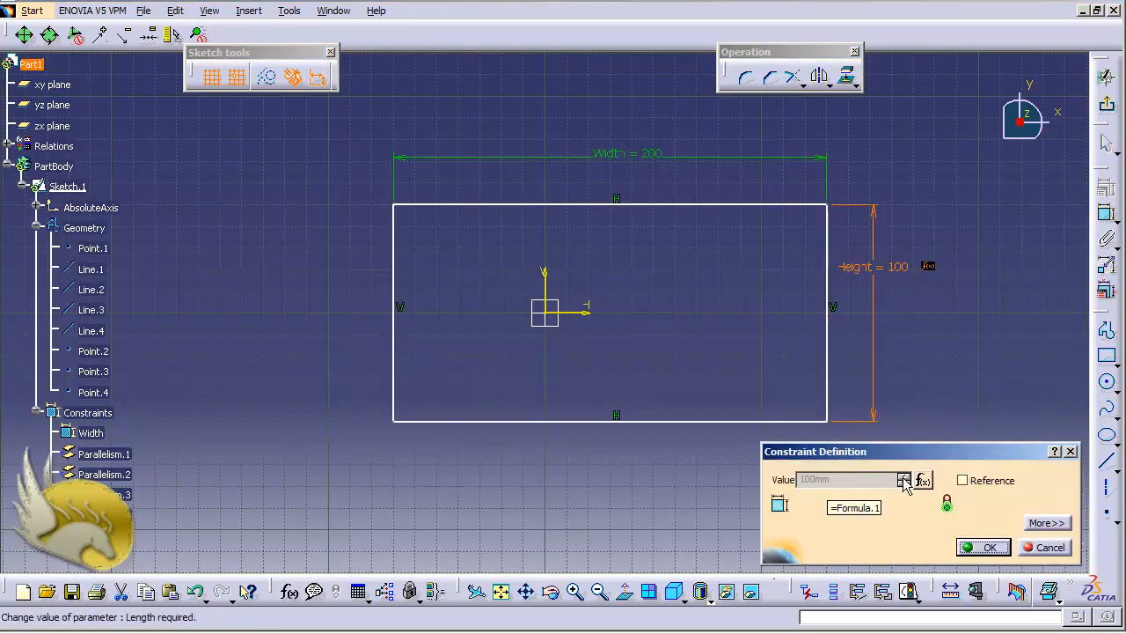
click(1040, 547)
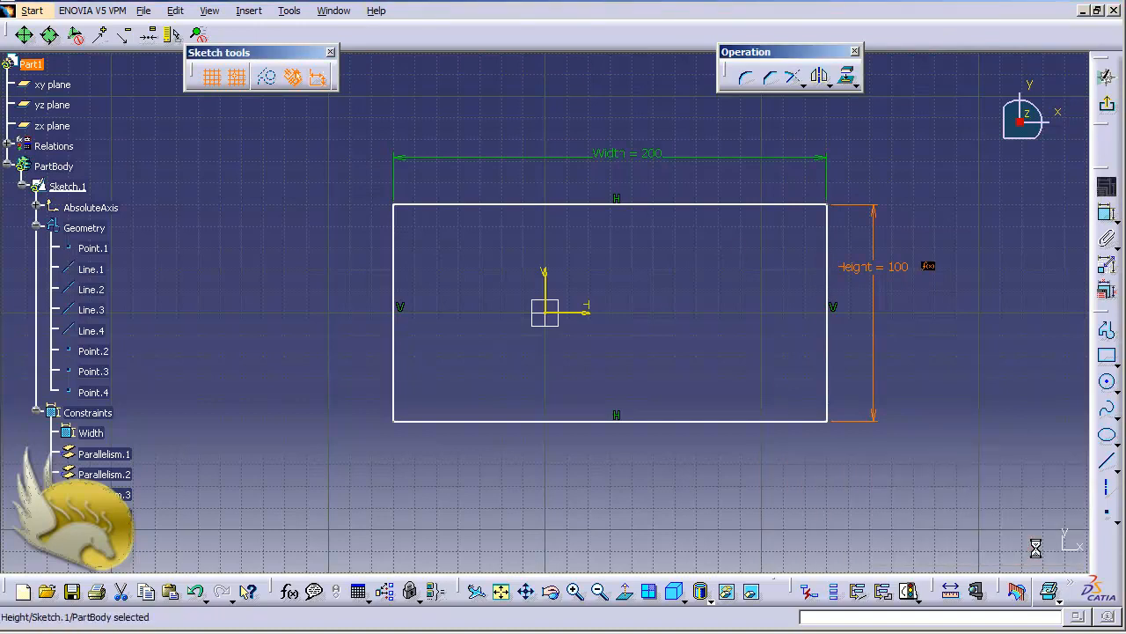
double_click(635, 156)
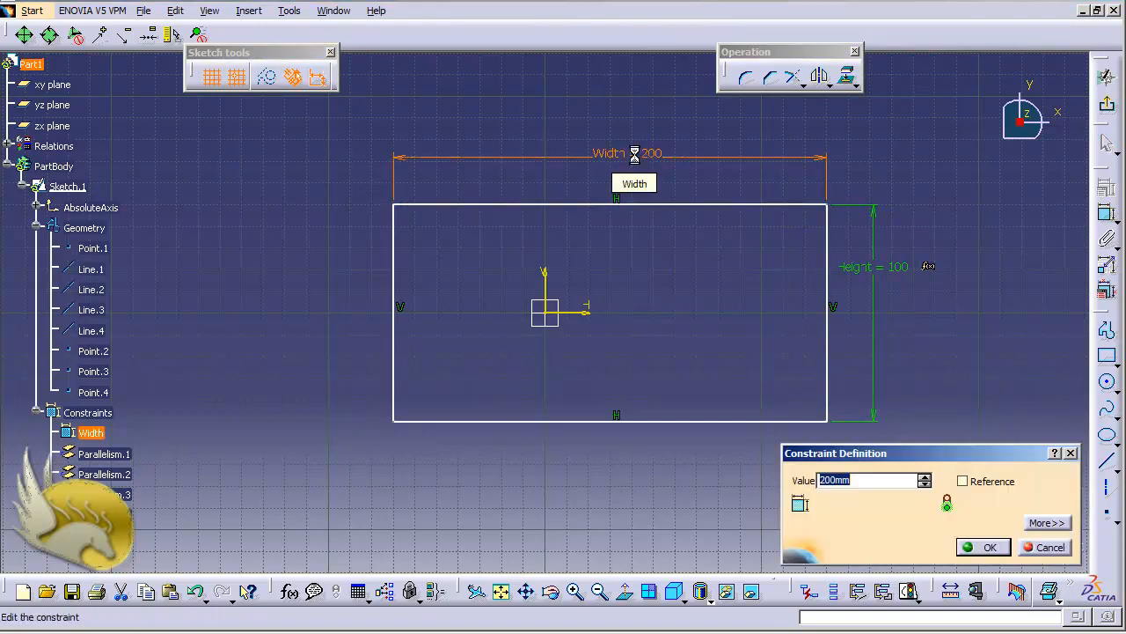
text(300)
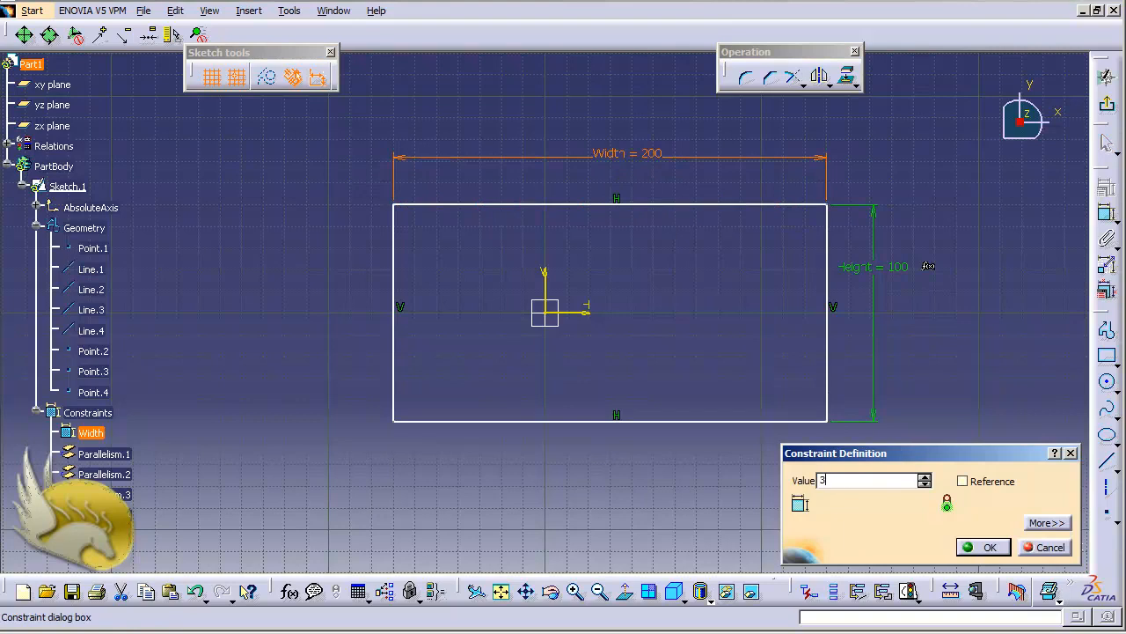
click(983, 546)
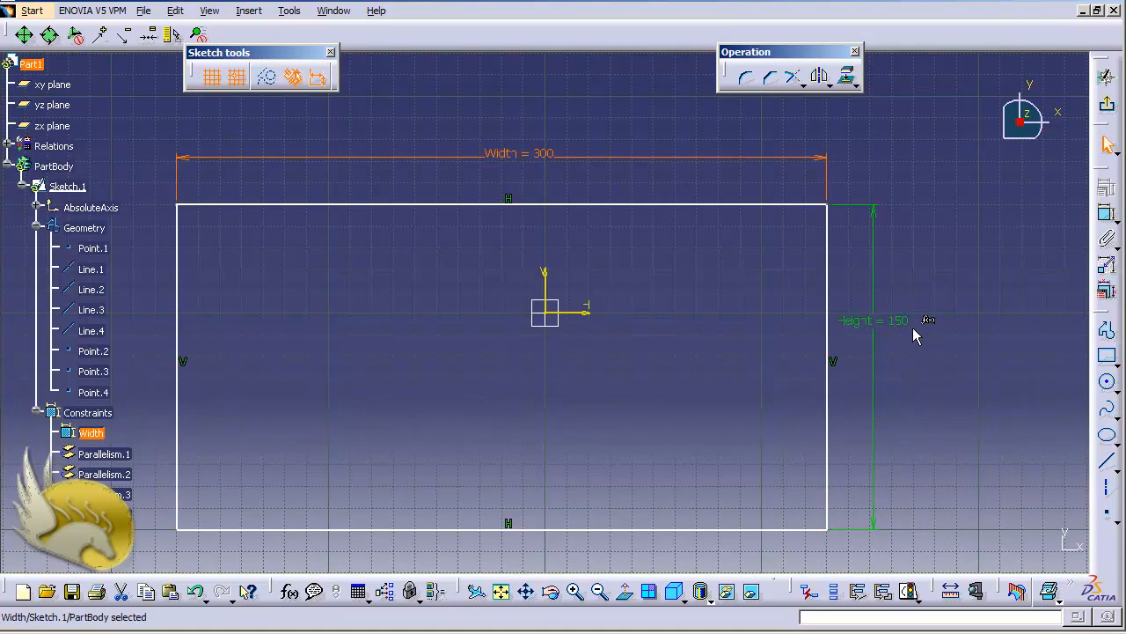
click(966, 350)
Step: Draw an open profile above the rectangle: a horizontal line, a sloped line about 238 mm back up-left, and a vertical line about 40 mm down
scroll(958, 343, up, 8)
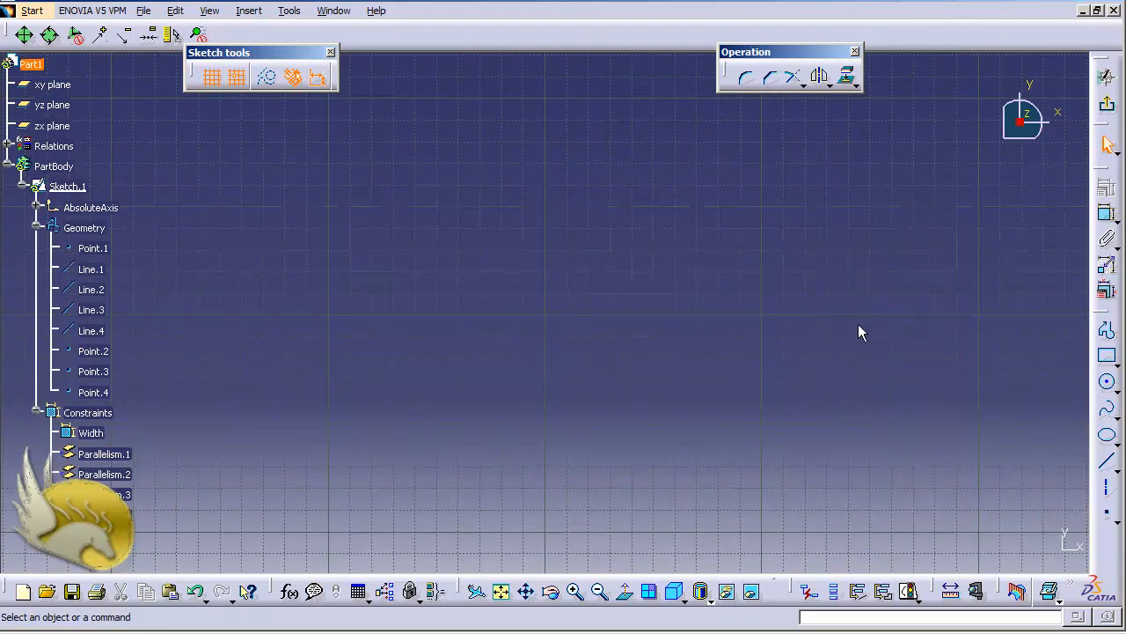
click(1107, 329)
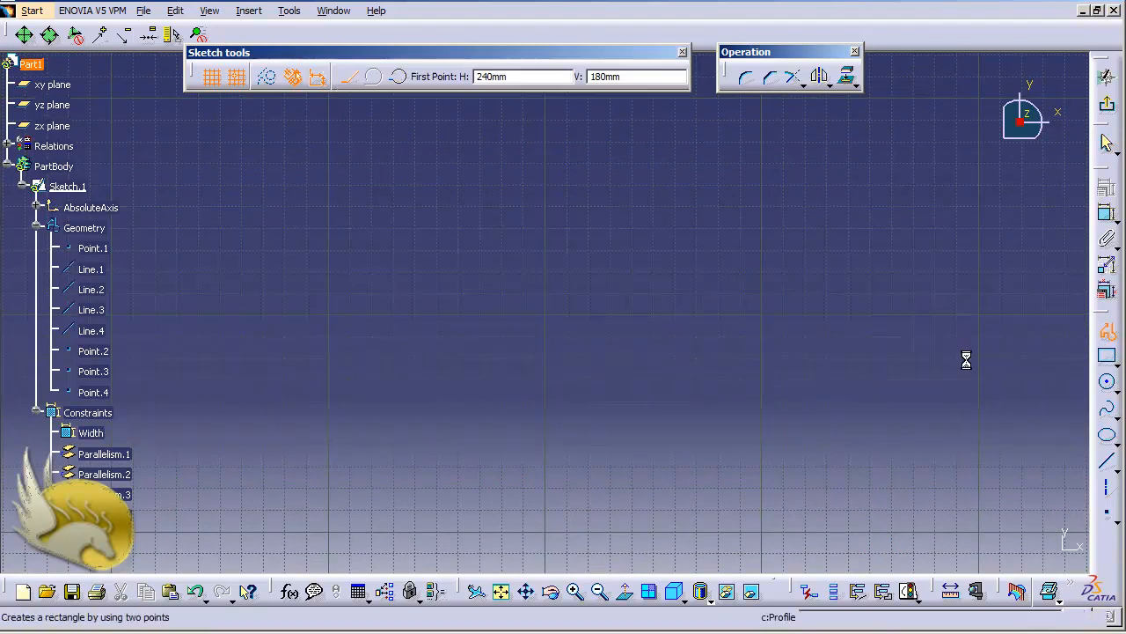
click(459, 314)
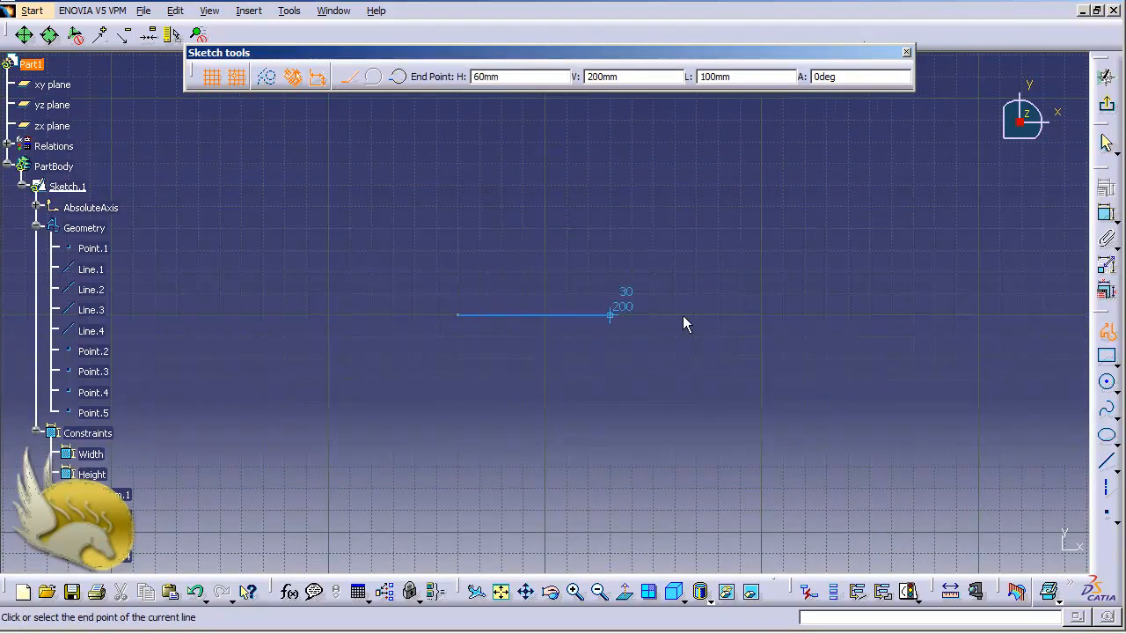
click(891, 314)
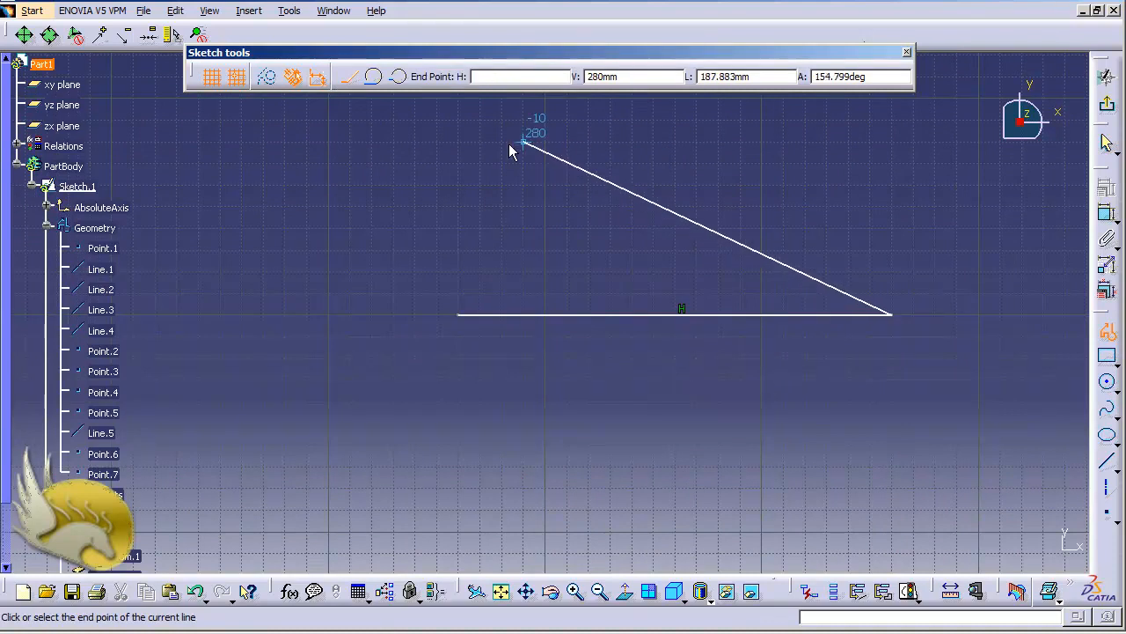
click(417, 118)
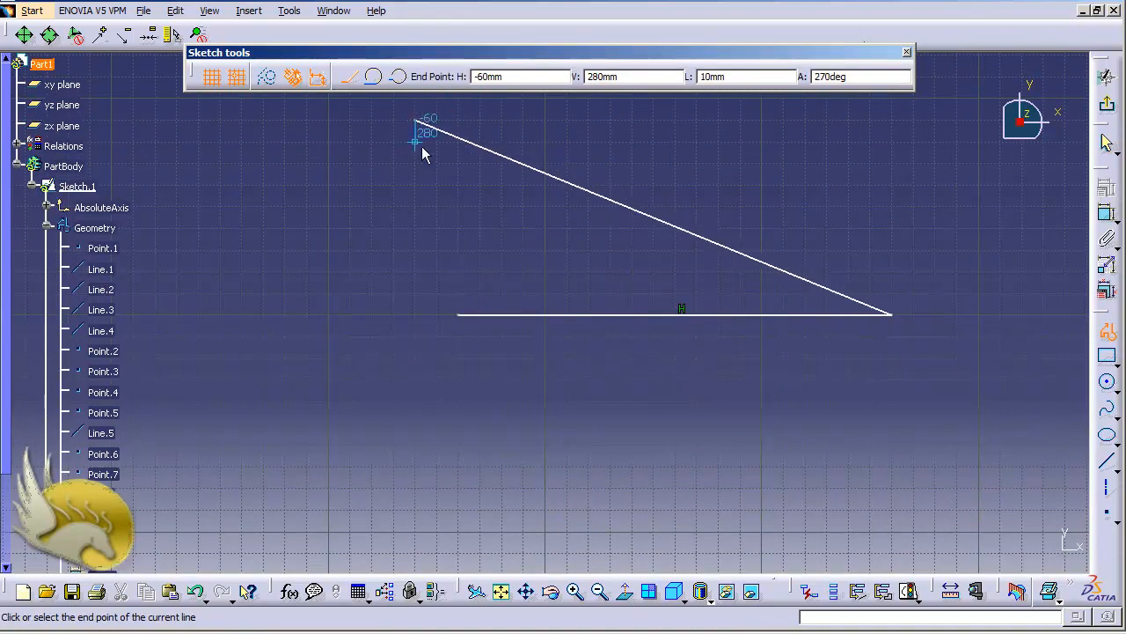
click(416, 206)
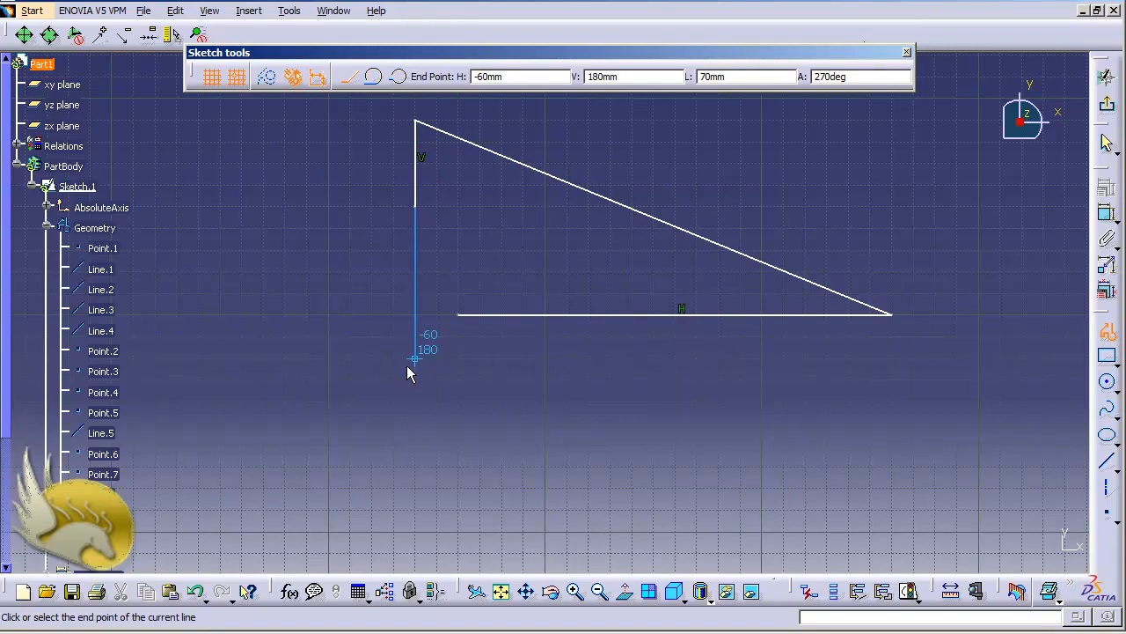
key(Escape)
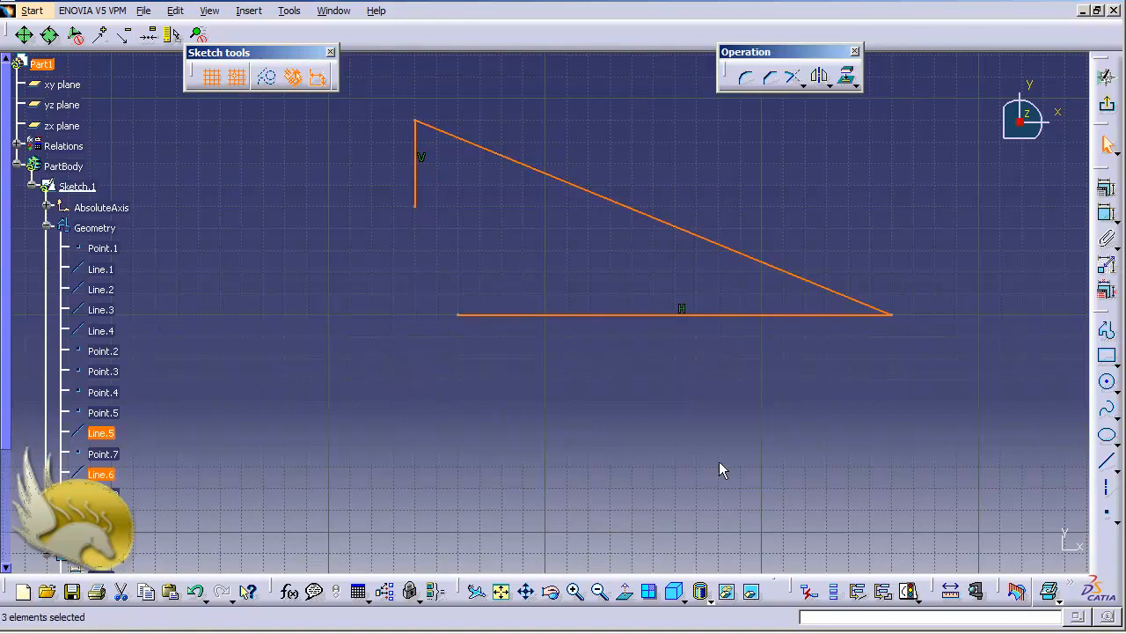
click(799, 420)
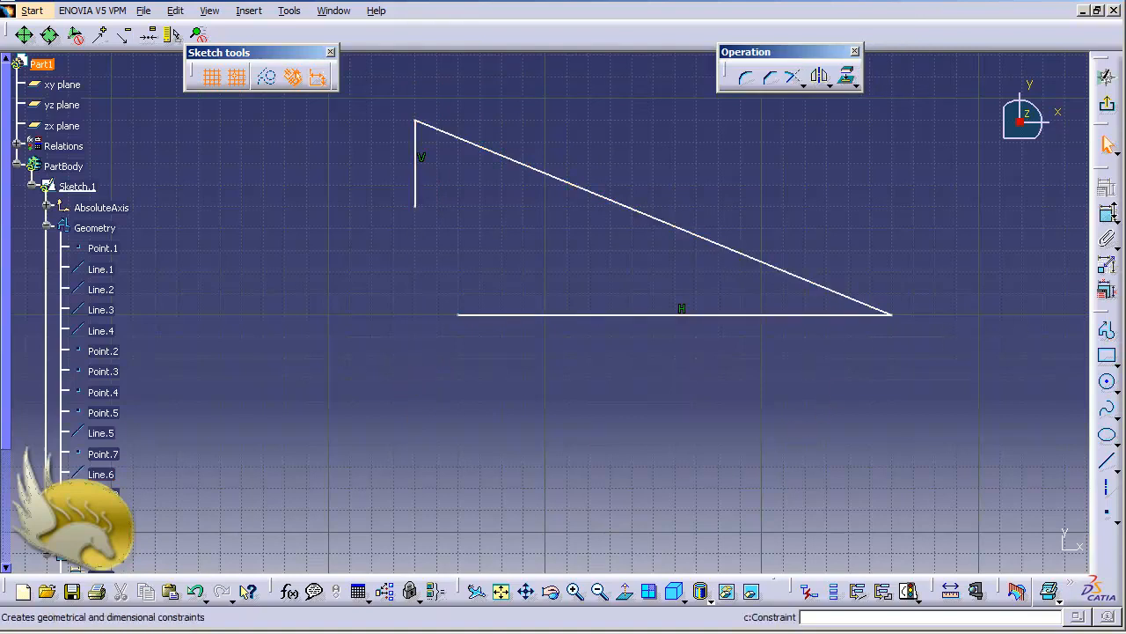
Step: Dimension the angle between the horizontal line and the sloped line, placing it inside their shared corner
click(1107, 213)
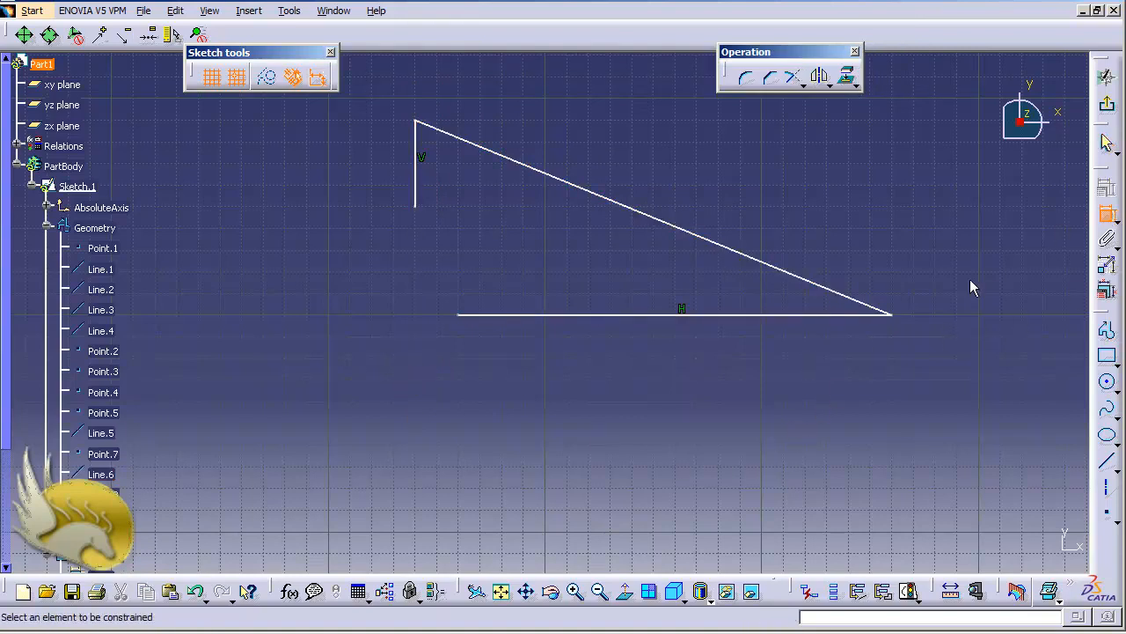
click(835, 315)
click(844, 296)
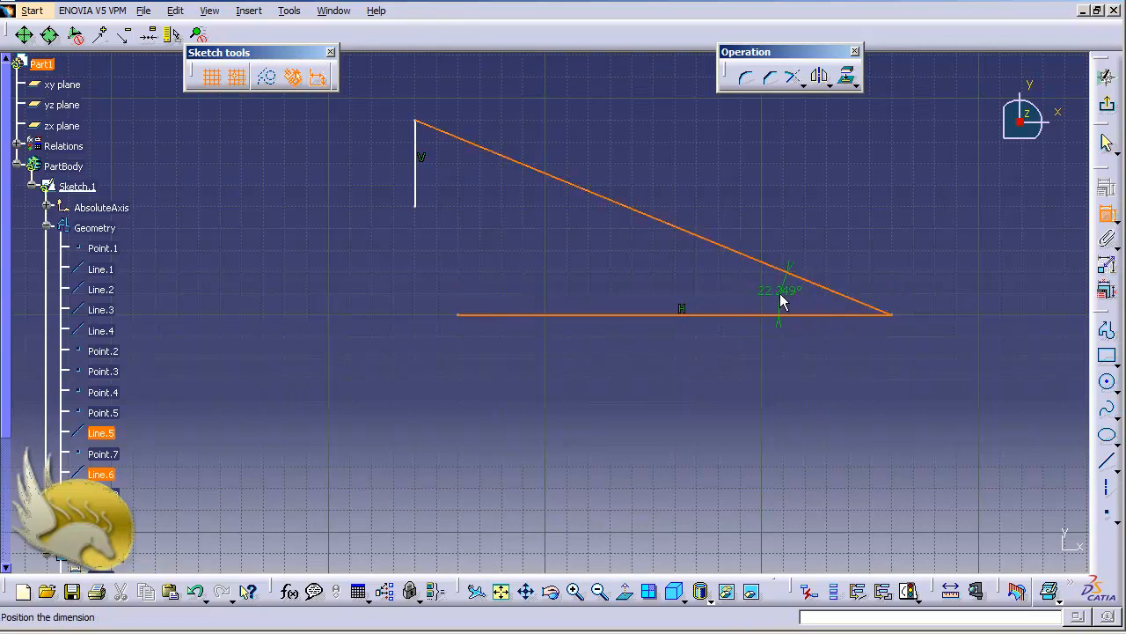
click(783, 300)
Step: Rename the angular dimension as Angle and display it with both name and value
right_click(795, 299)
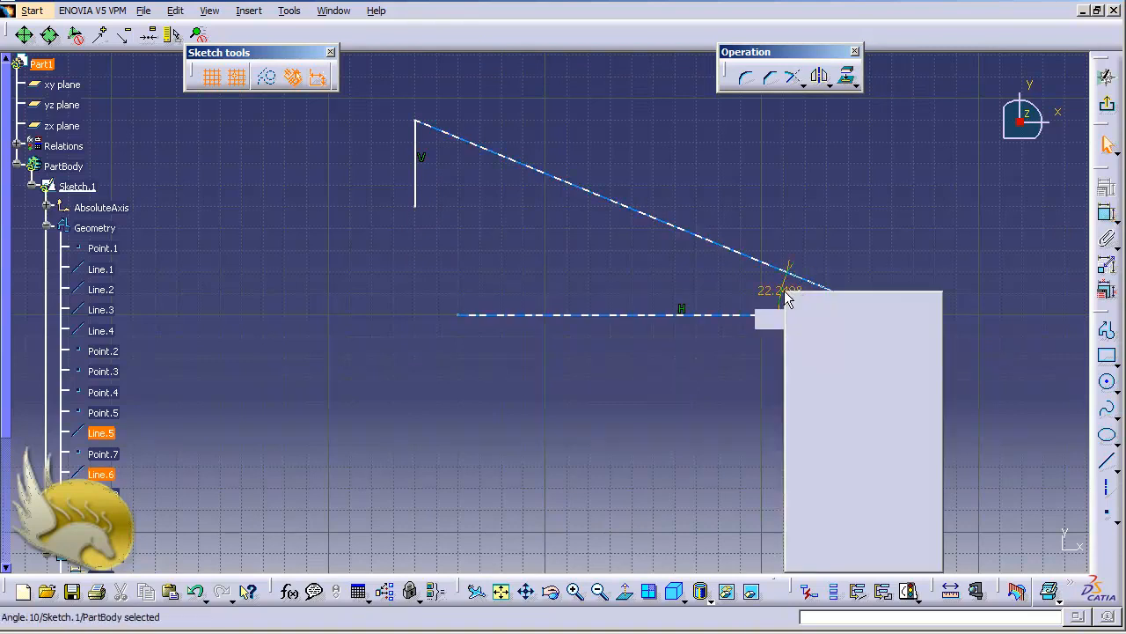
click(836, 362)
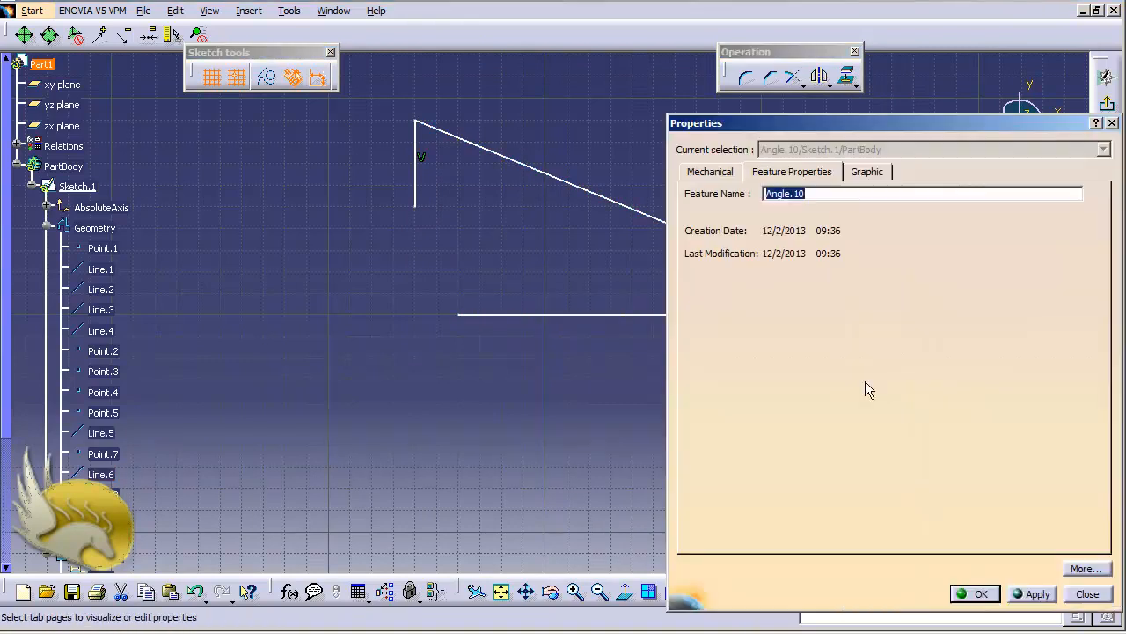
click(821, 195)
click(980, 595)
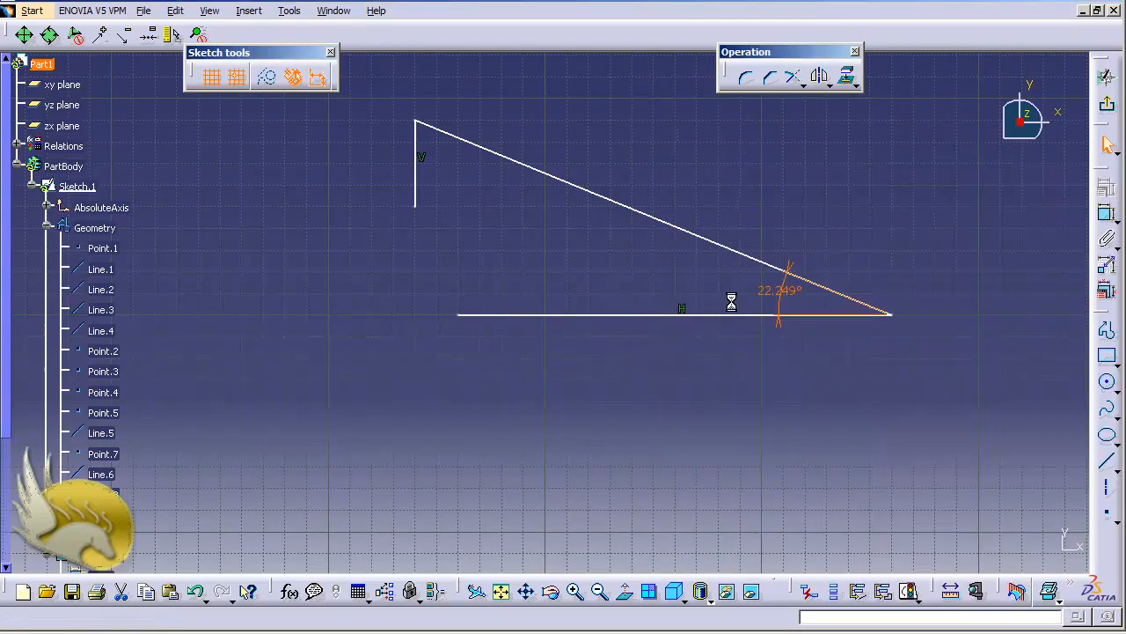
right_click(775, 299)
mouse_move(906, 563)
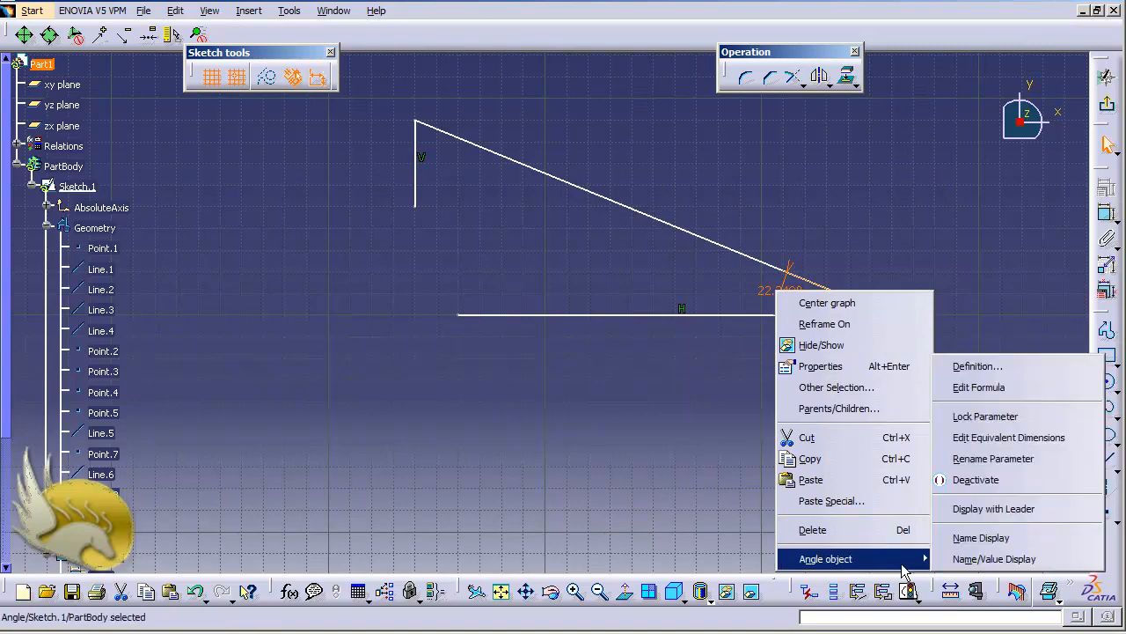
click(976, 559)
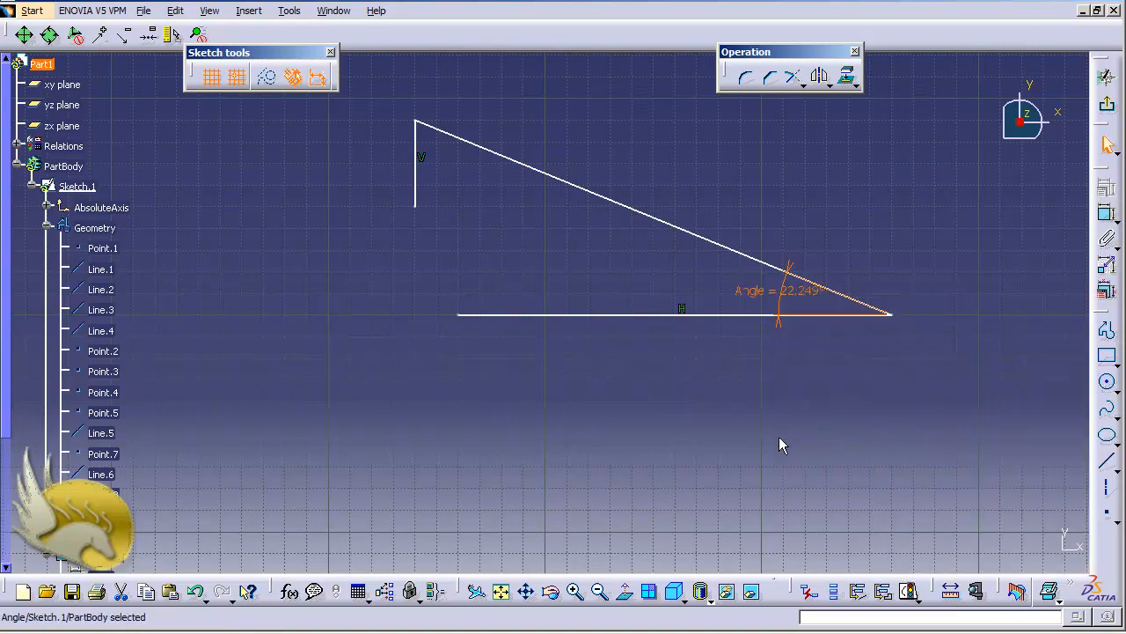
Step: Dimension the sloped line's length, placing the dimension above the line and keeping its value
click(1107, 213)
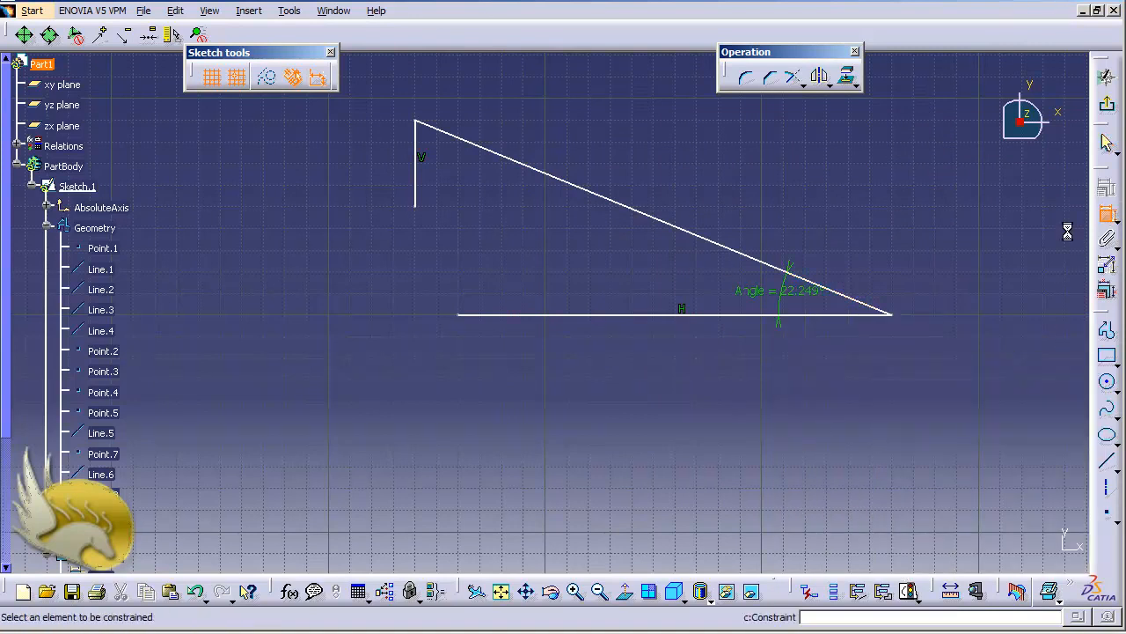
click(716, 244)
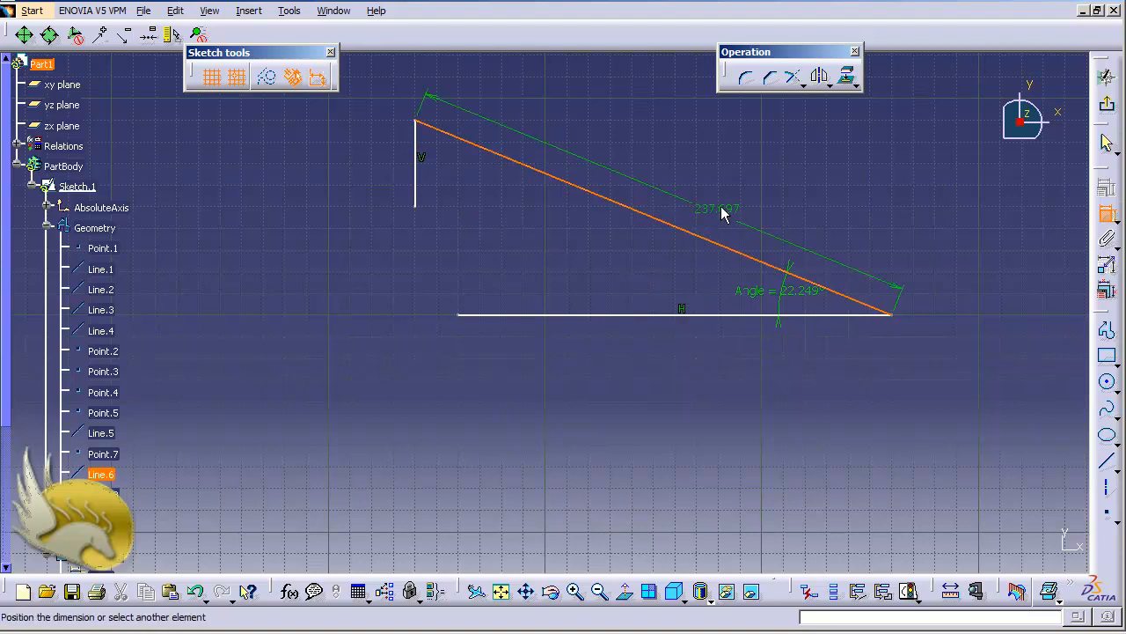
click(729, 193)
double_click(727, 190)
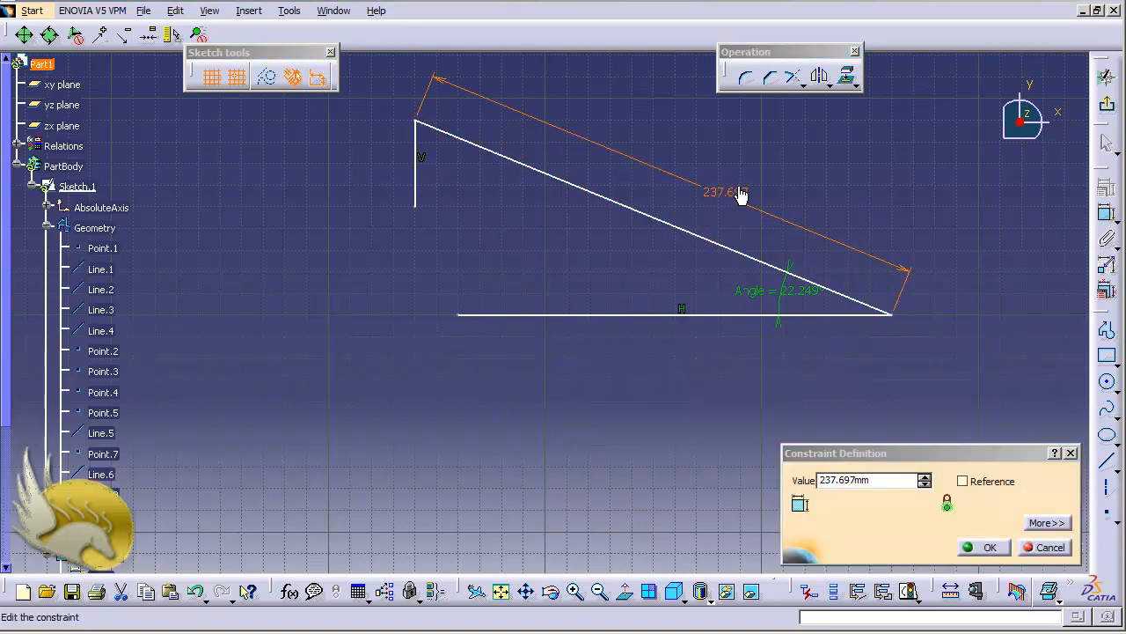
click(997, 460)
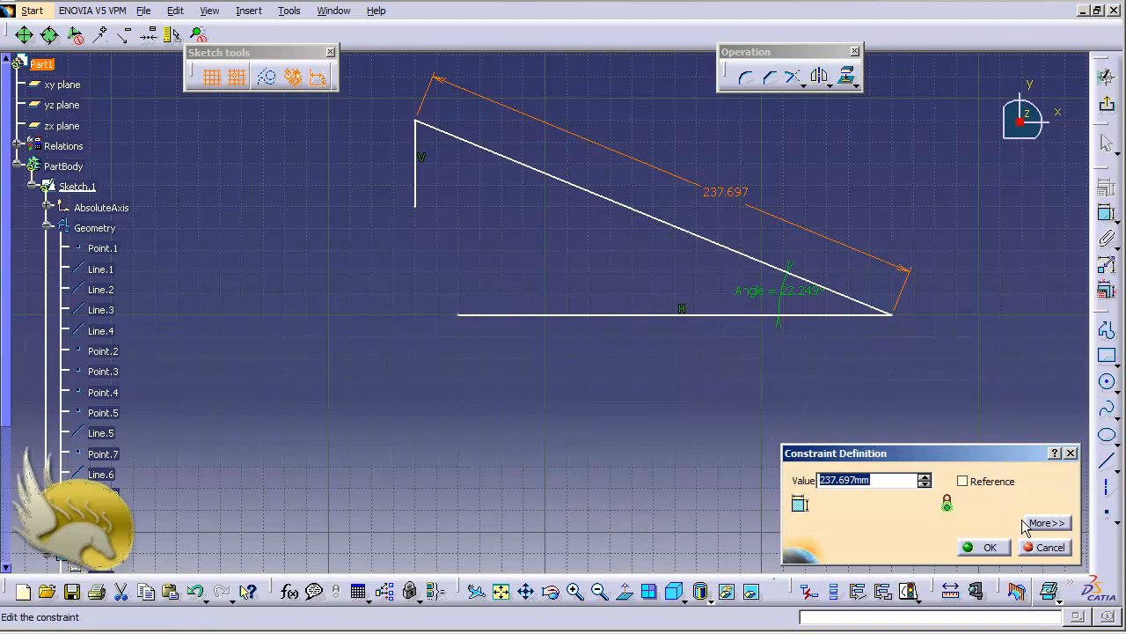
click(984, 546)
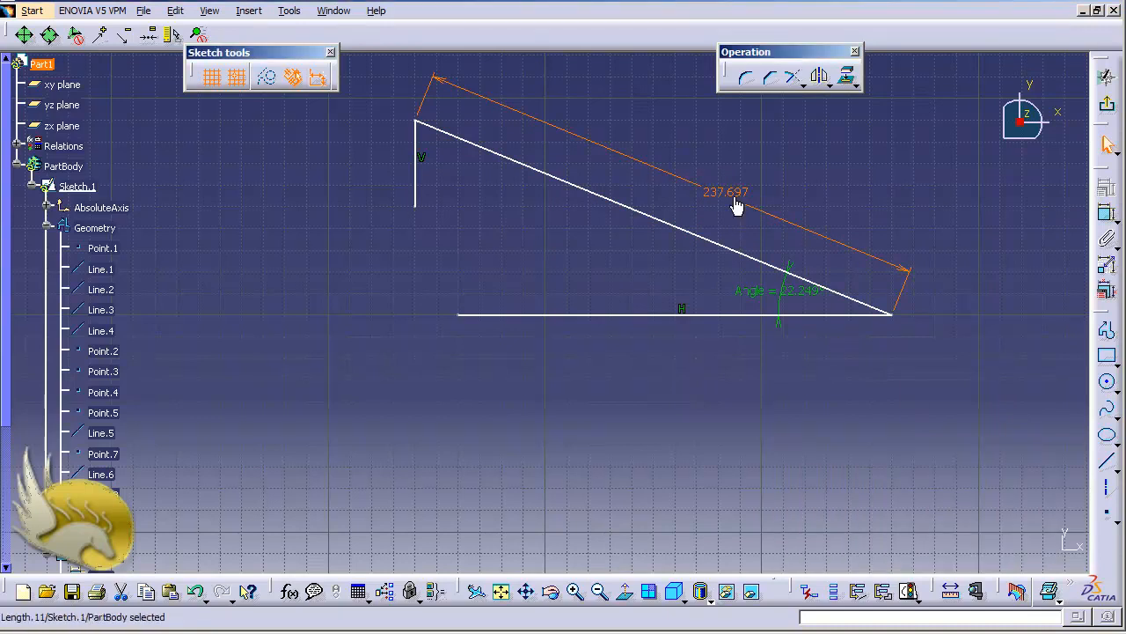
Step: Rename the sloped line's length dimension as hypotenuse and display it with both name and value
right_click(735, 203)
click(770, 272)
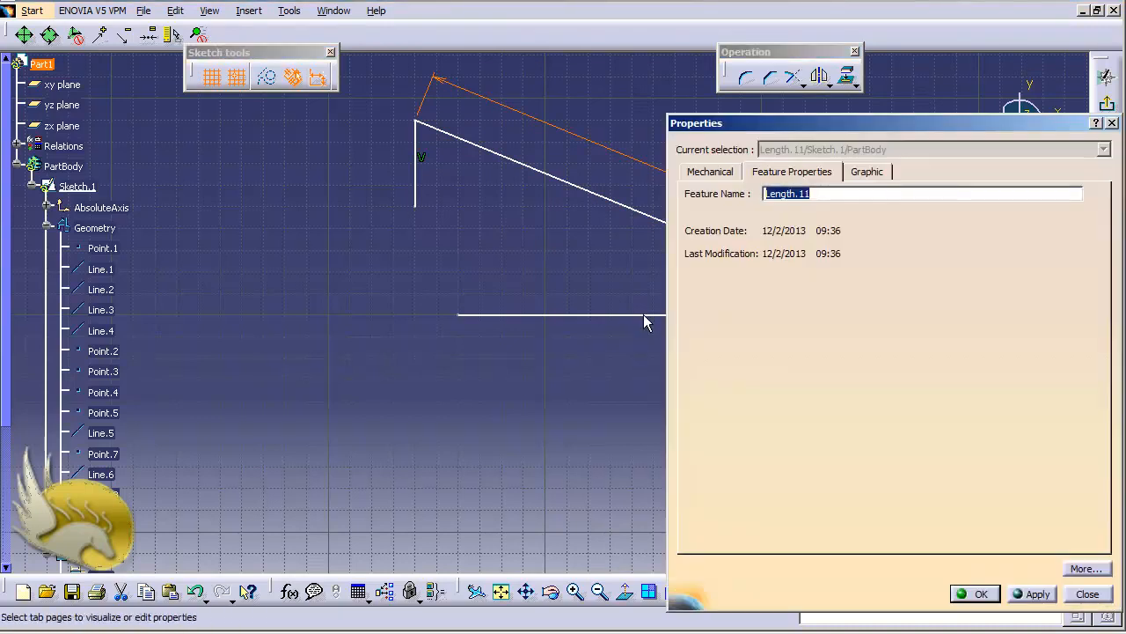
text(hypotenuse)
click(975, 593)
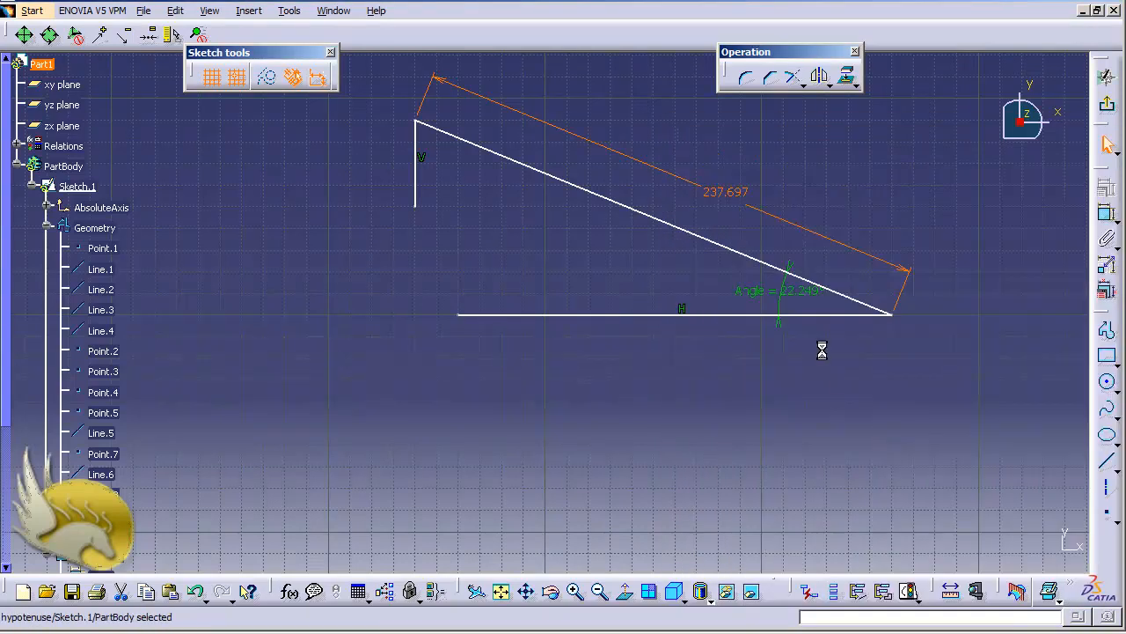
right_click(725, 192)
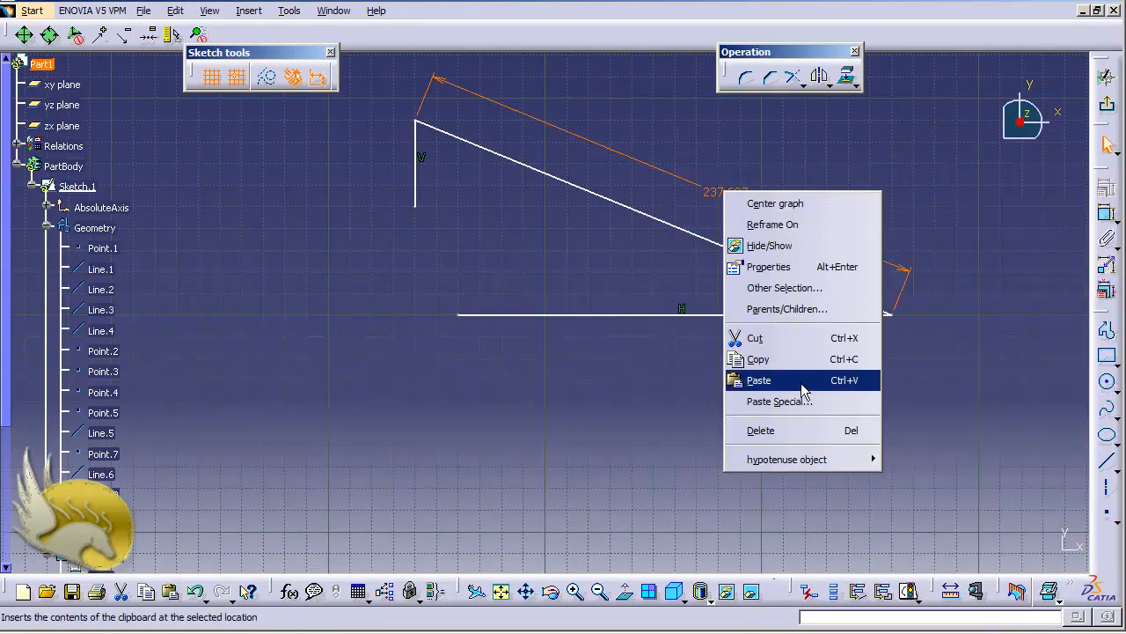
mouse_move(840, 460)
click(900, 460)
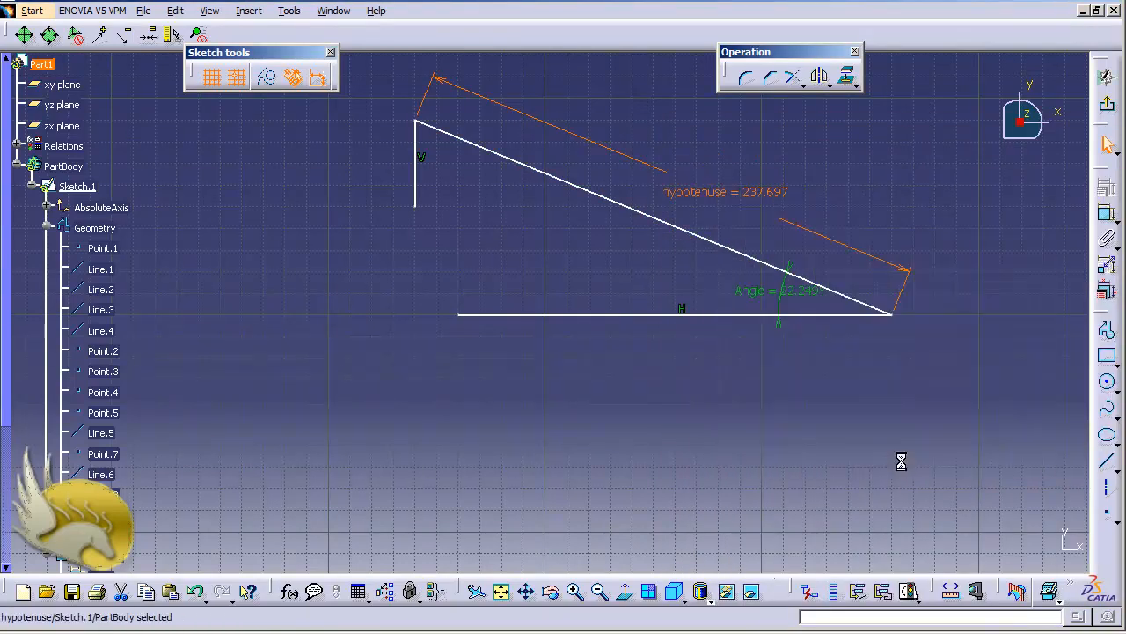
Step: Set the hypotenuse dimension to 200 mm
double_click(735, 193)
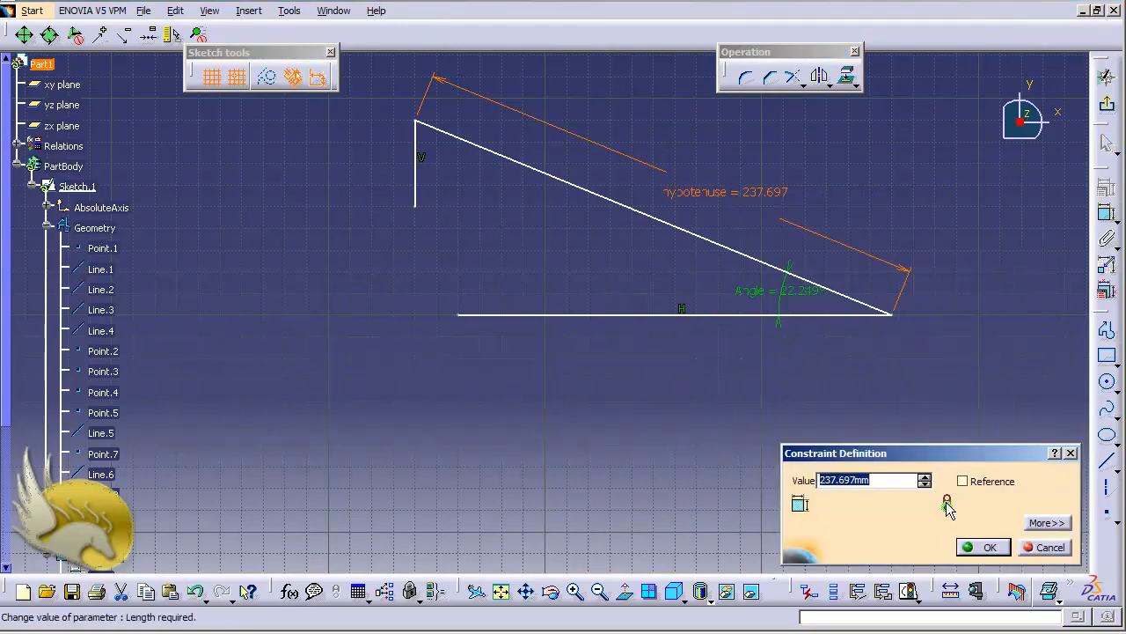
text(200)
key(Return)
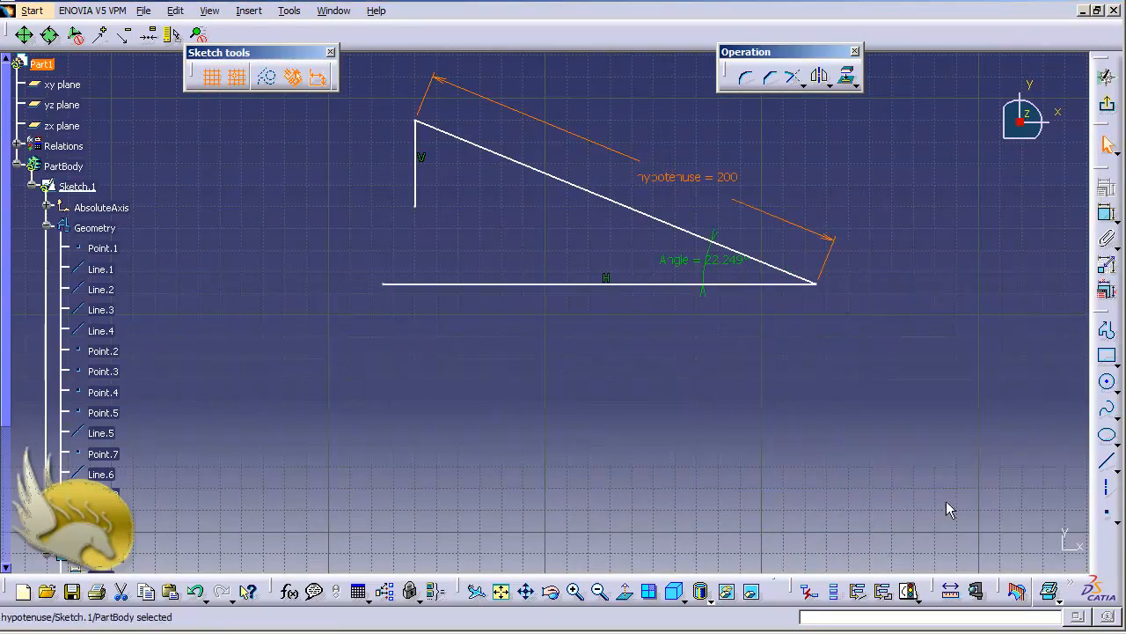
Step: Dimension the vertical line's length, placing the dimension outside the profile
click(417, 183)
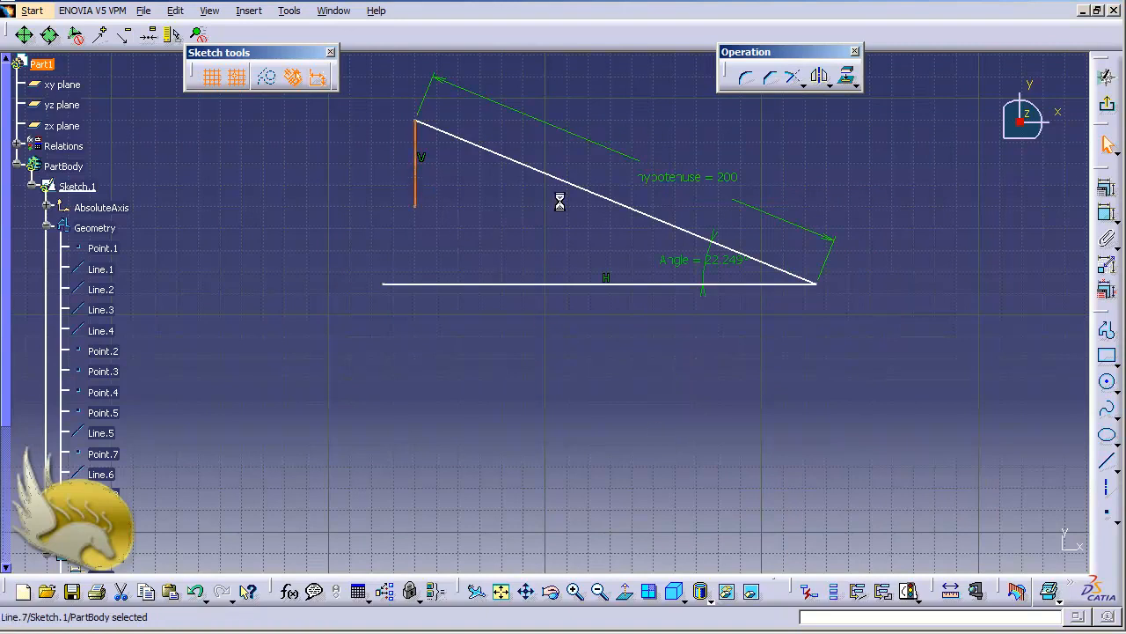
click(1104, 213)
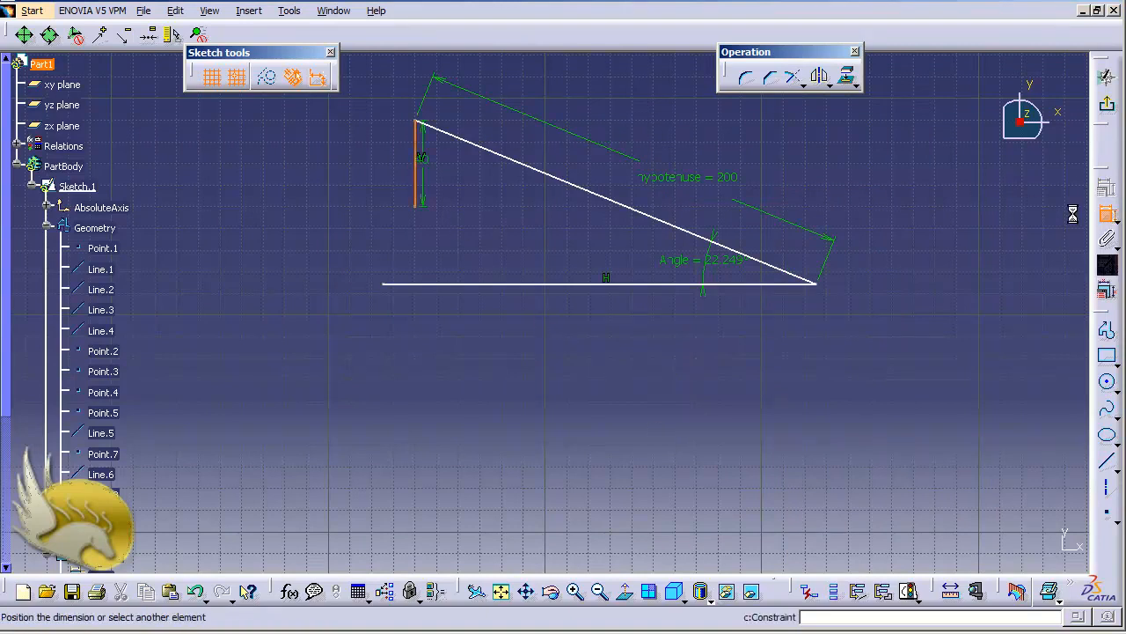
click(381, 182)
Step: Rename the vertical line's length dimension as Drop and display it with both name and value
right_click(373, 167)
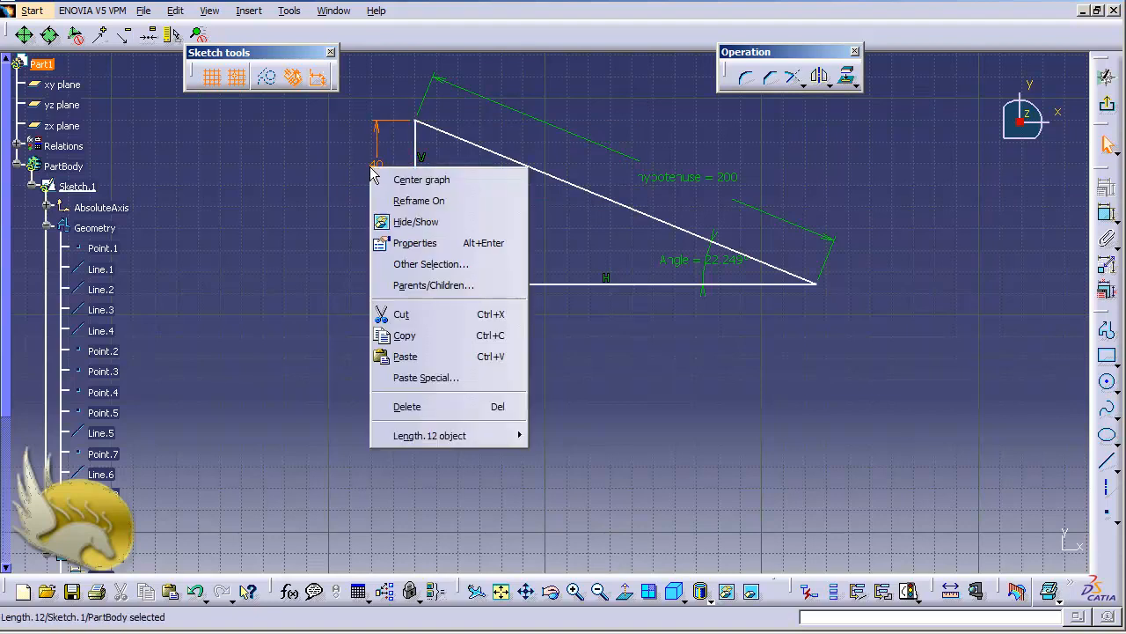
click(423, 243)
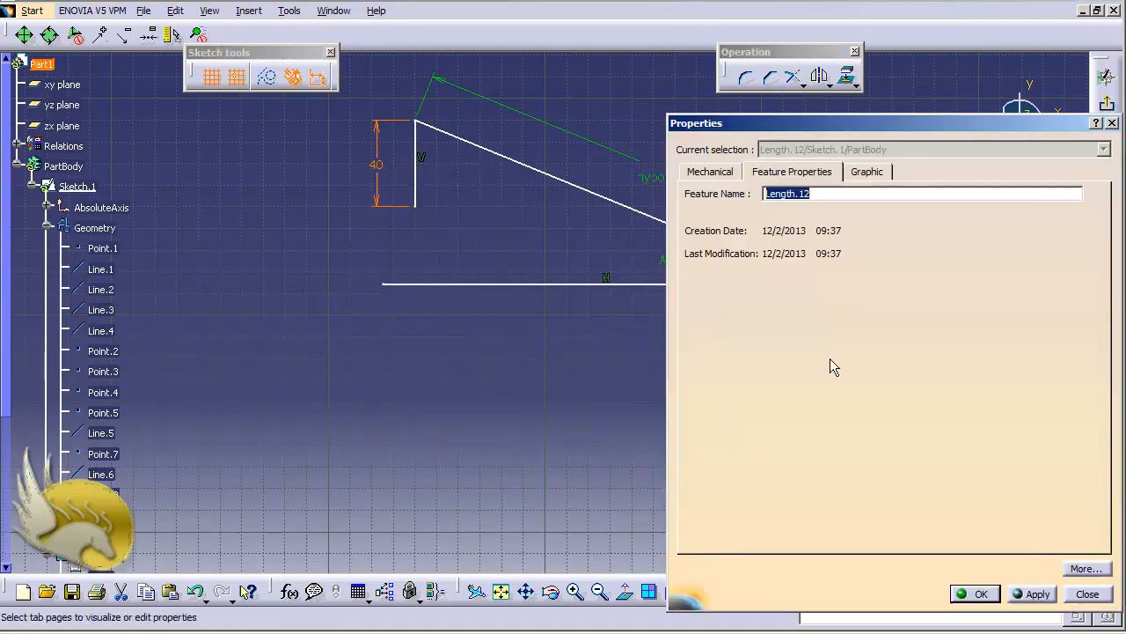
text(Drop)
key(Return)
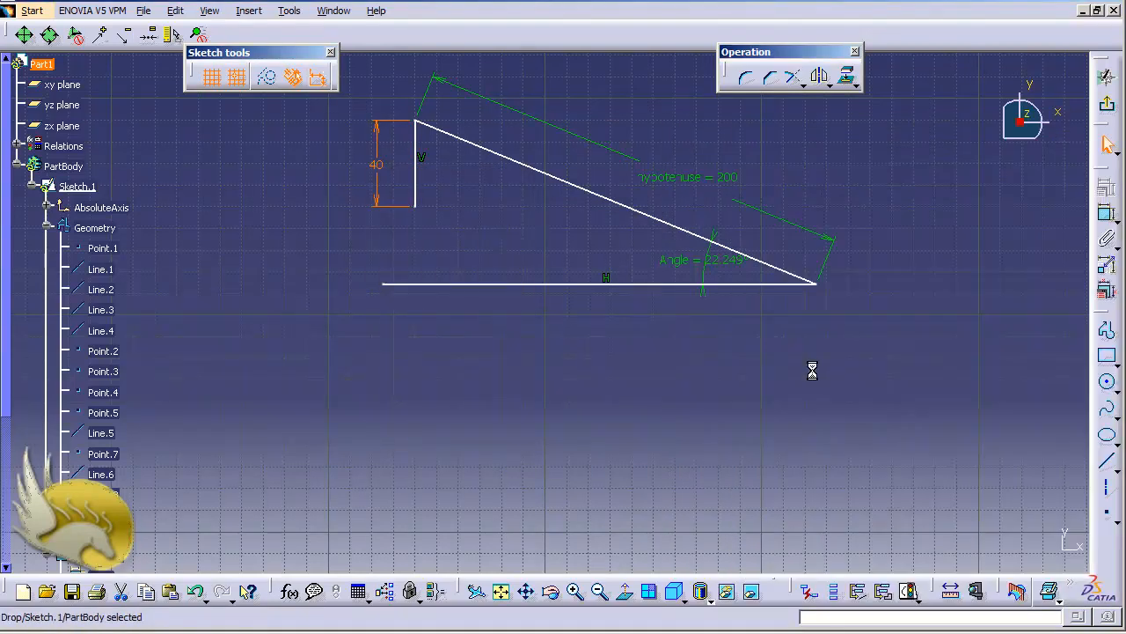
right_click(378, 172)
mouse_move(521, 440)
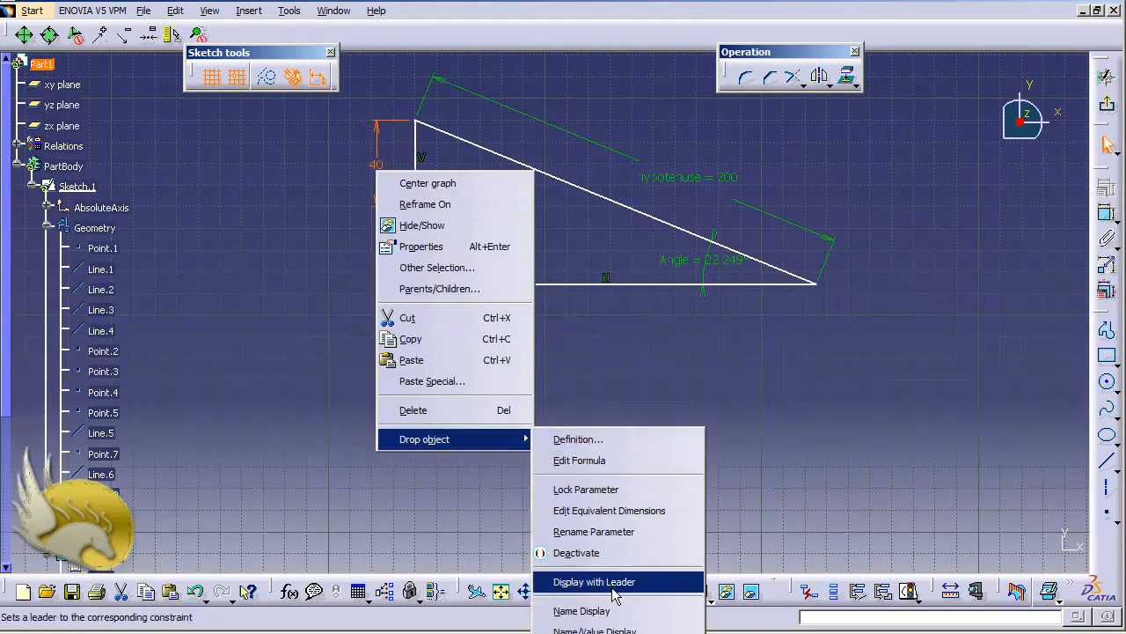
click(618, 629)
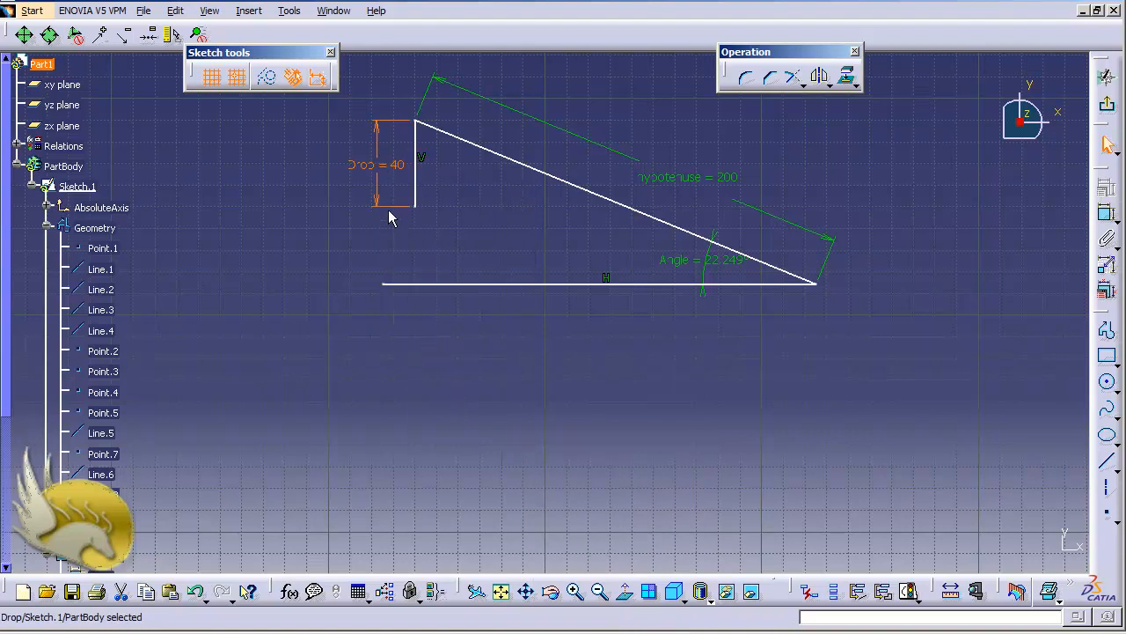
right_click(373, 168)
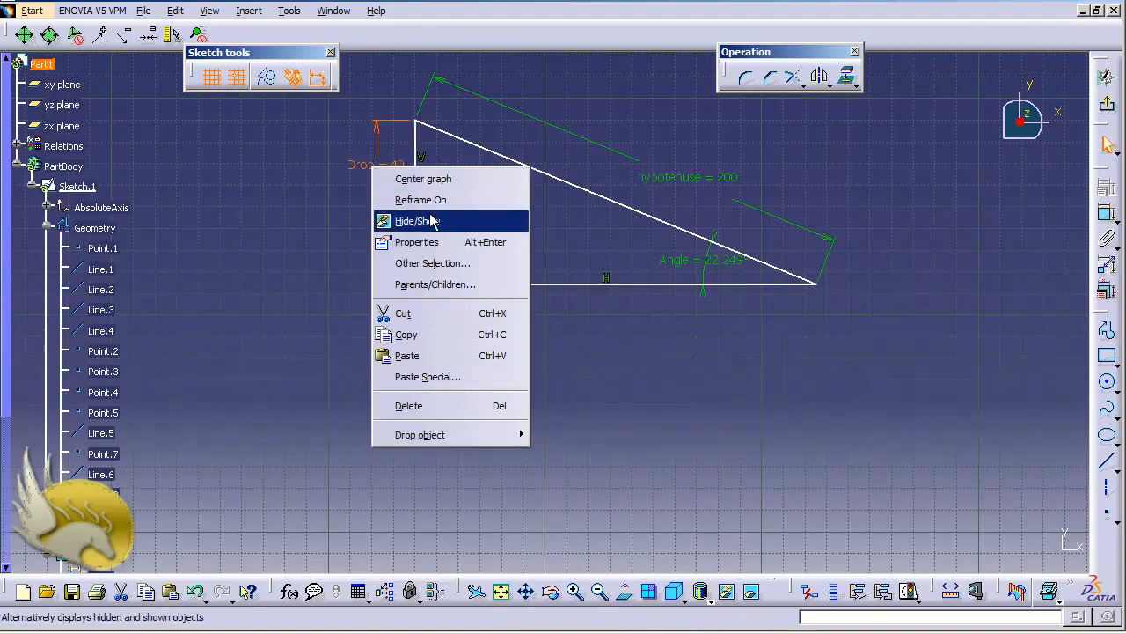
click(594, 396)
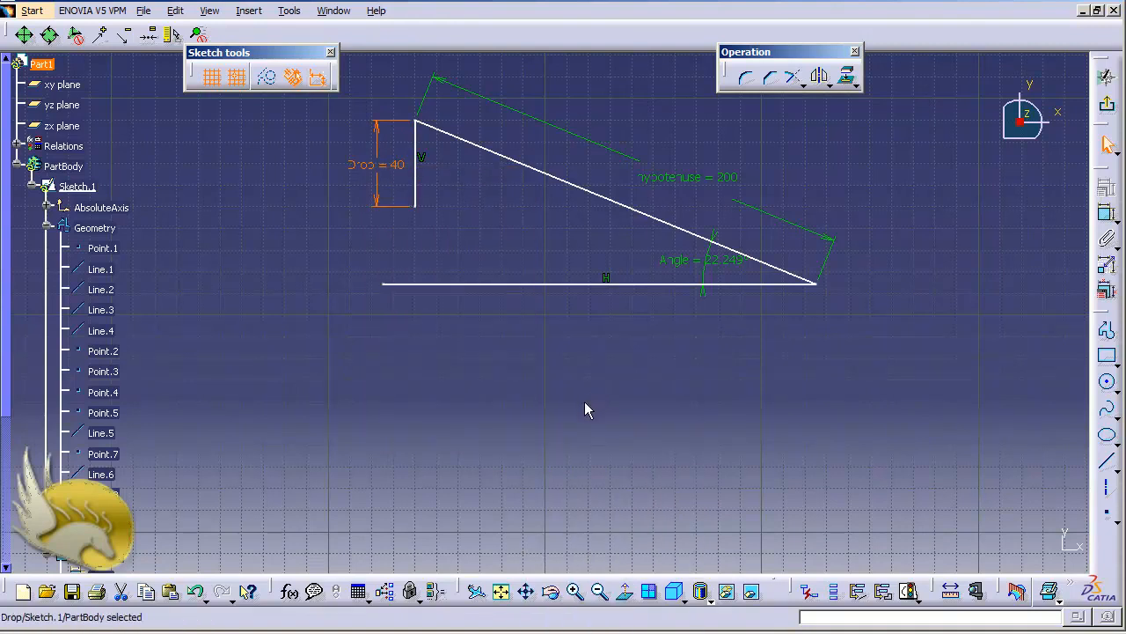
click(538, 381)
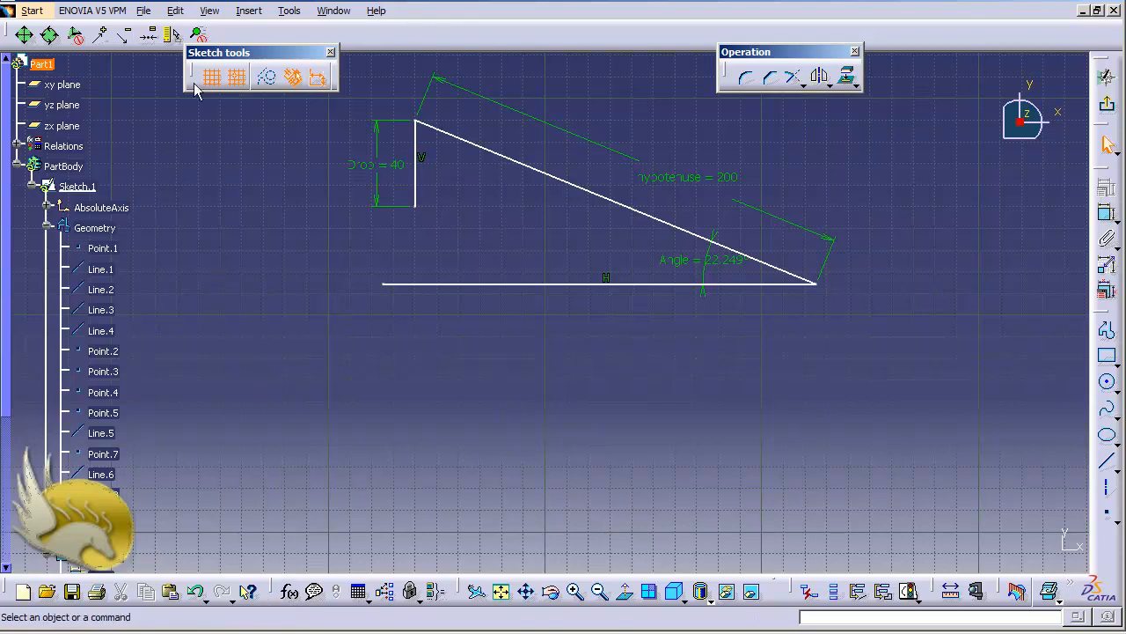
Step: Start a new formula for the length parameter of the Drop dimension
click(291, 12)
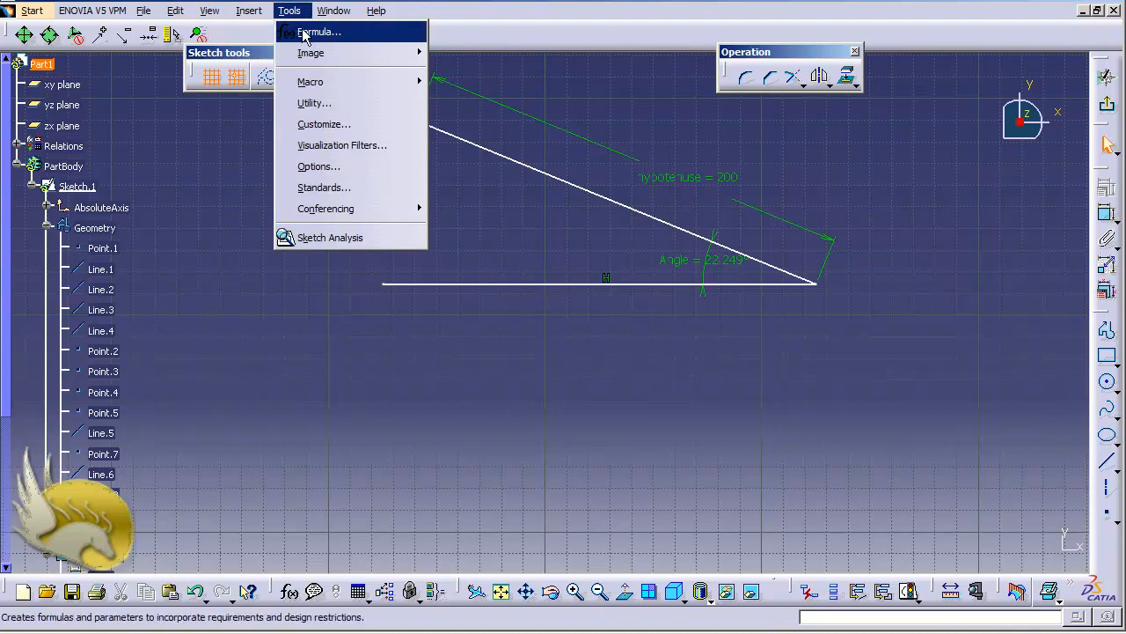
click(302, 32)
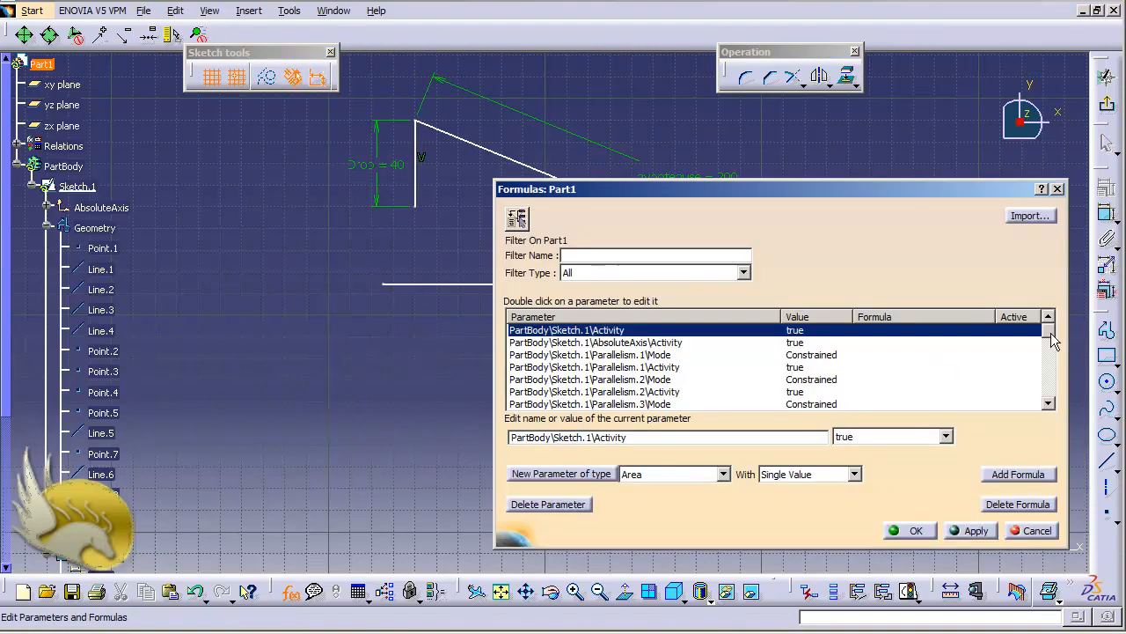
mouse_move(1051, 333)
mouse_down()
mouse_move(1053, 400)
mouse_move(1054, 324)
mouse_up()
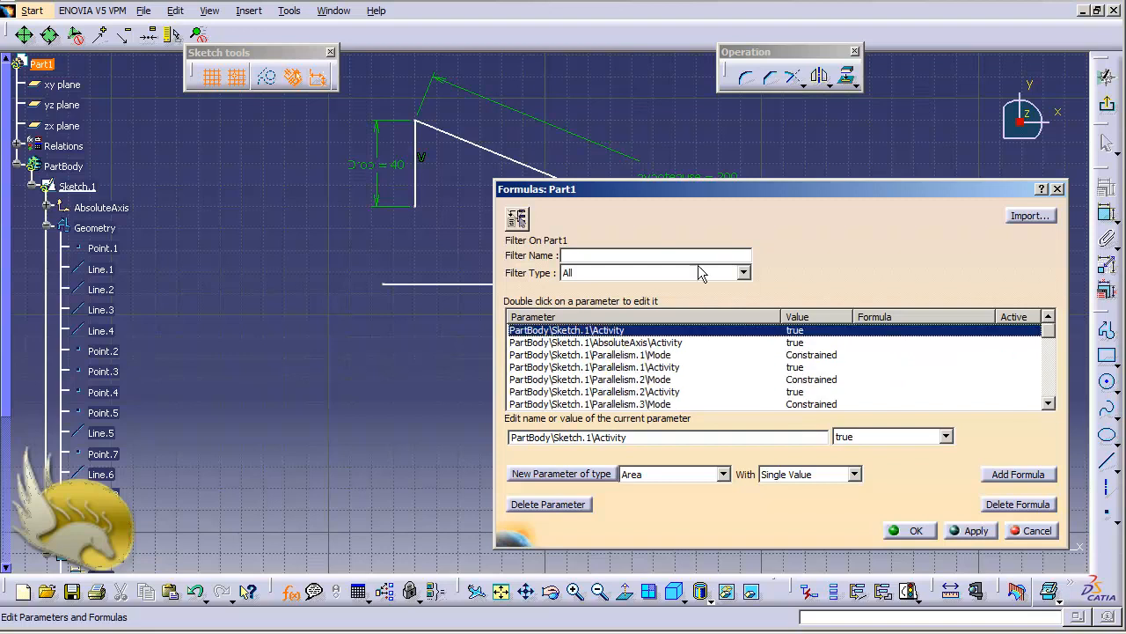
click(744, 273)
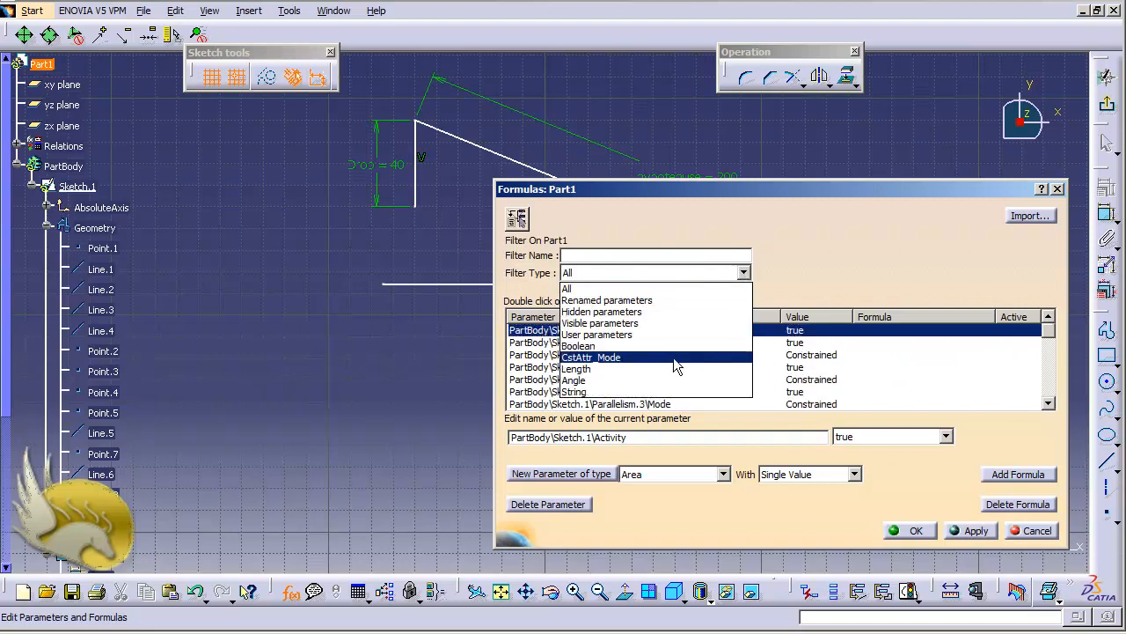
click(809, 277)
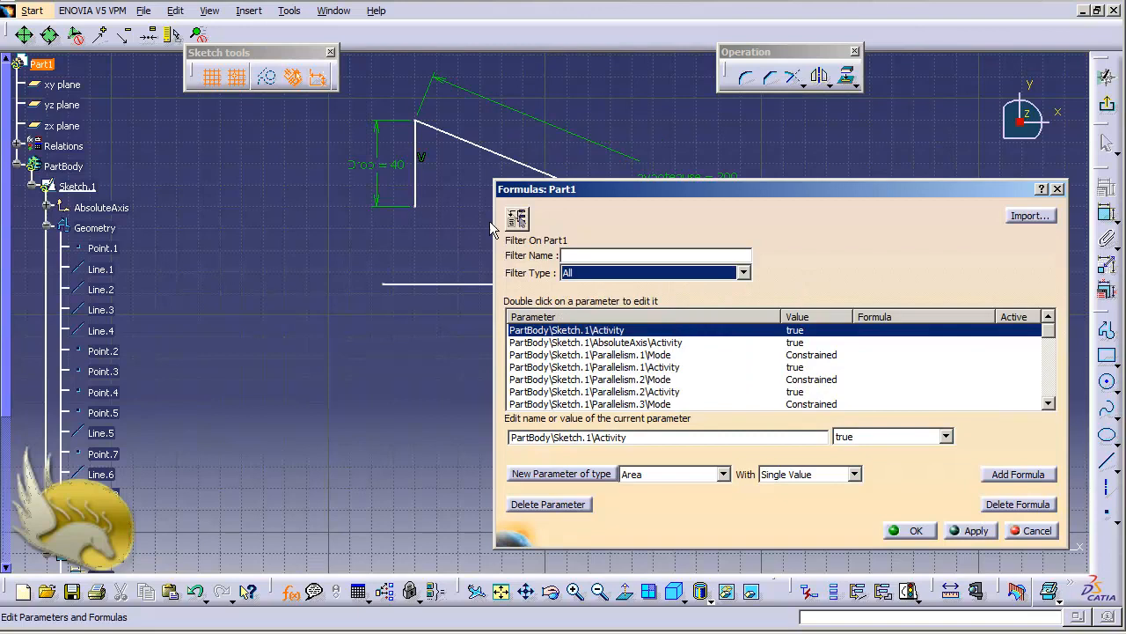
click(388, 171)
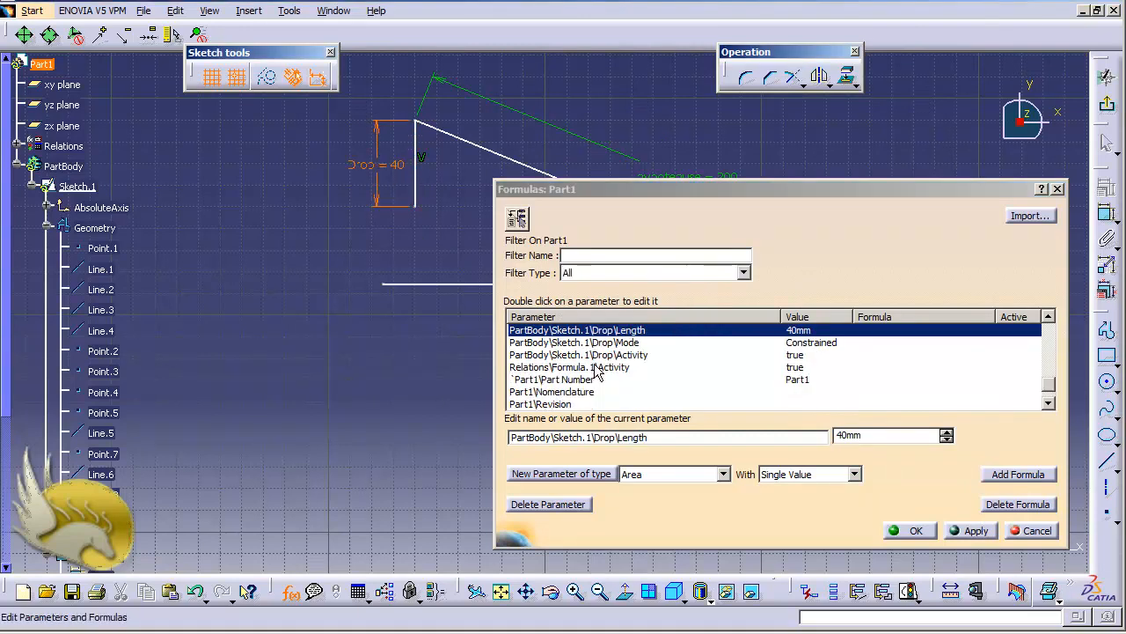
click(1018, 476)
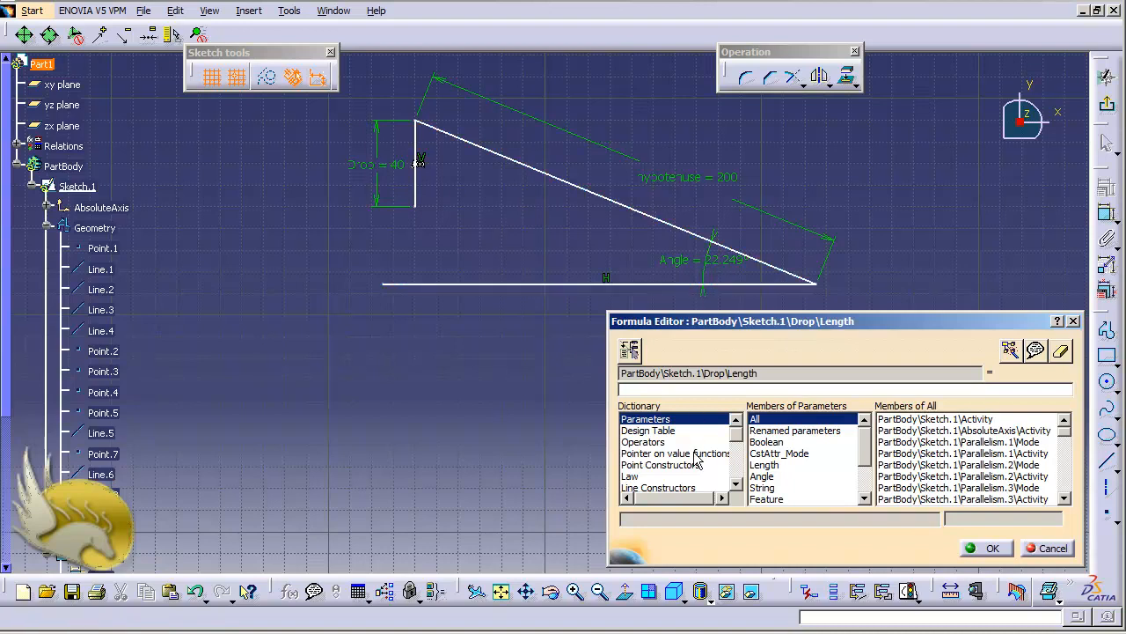
Step: Insert the tangent function from the Math dictionary into the Drop length formula
scroll(741, 451, down, 3)
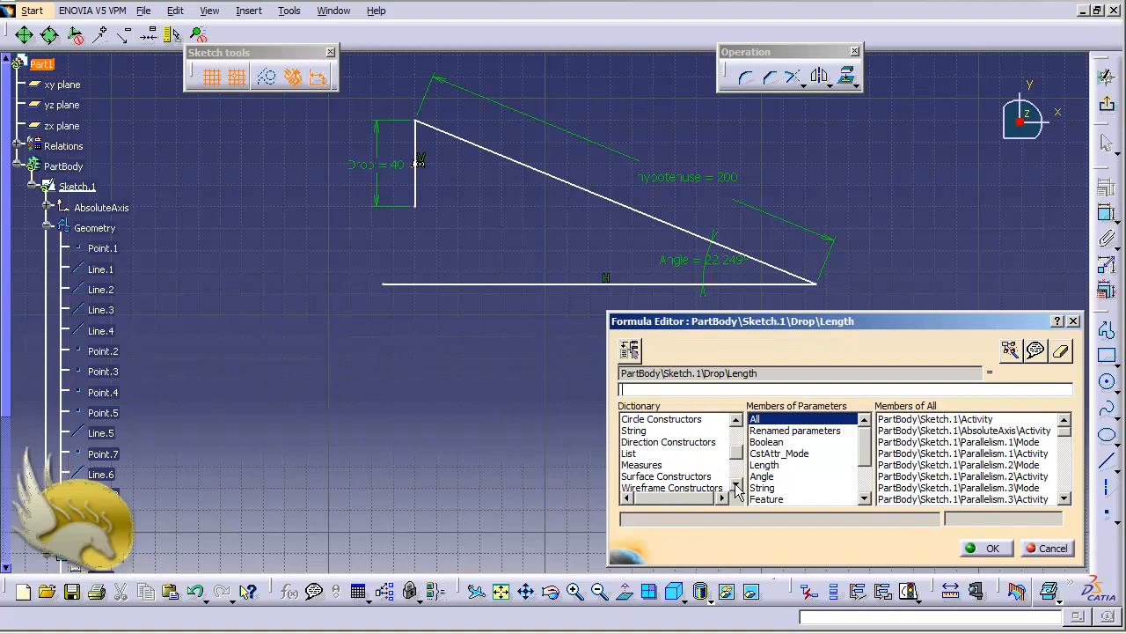
click(737, 491)
click(737, 490)
click(738, 490)
click(737, 490)
click(737, 490)
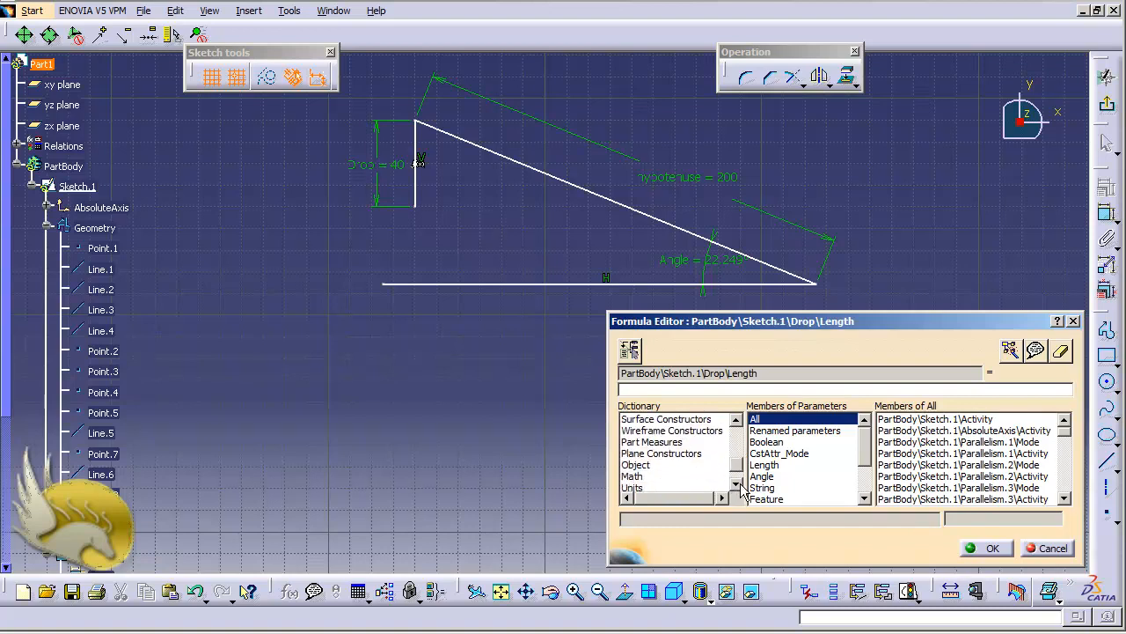
click(634, 476)
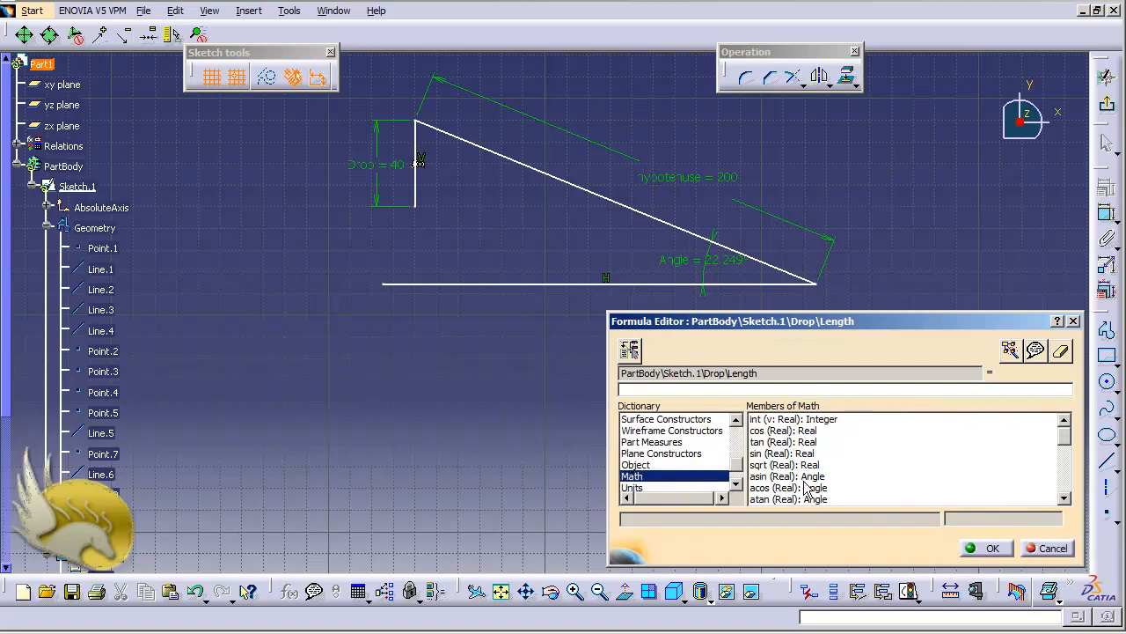
double_click(774, 441)
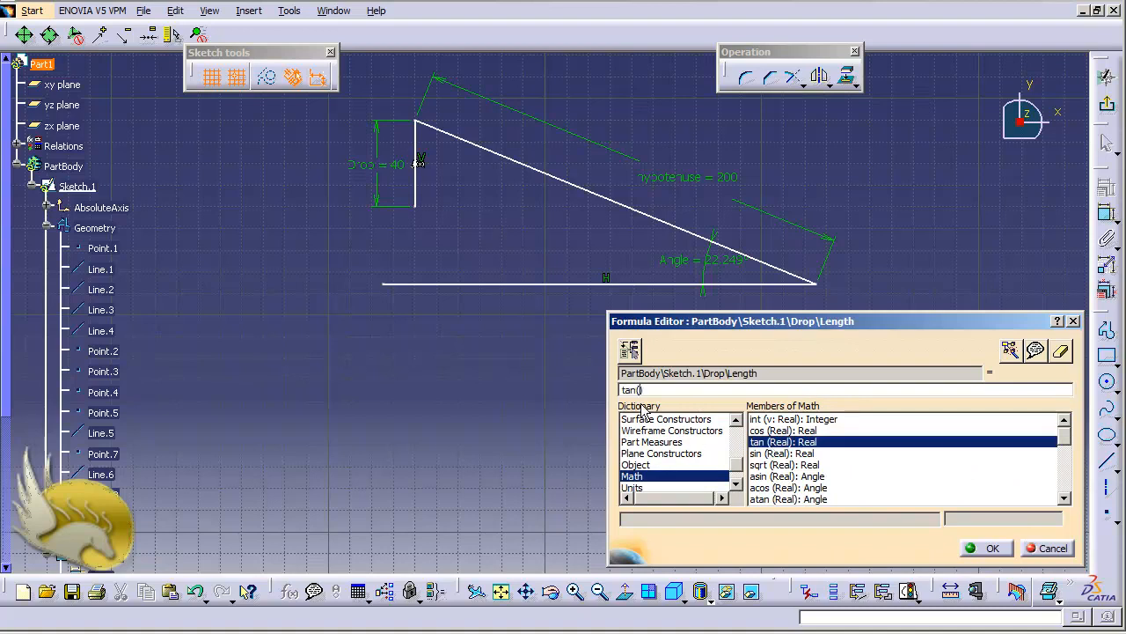
Step: Complete the Drop formula as the tangent of Angle multiplied by the hypotenuse length, and apply it
click(698, 265)
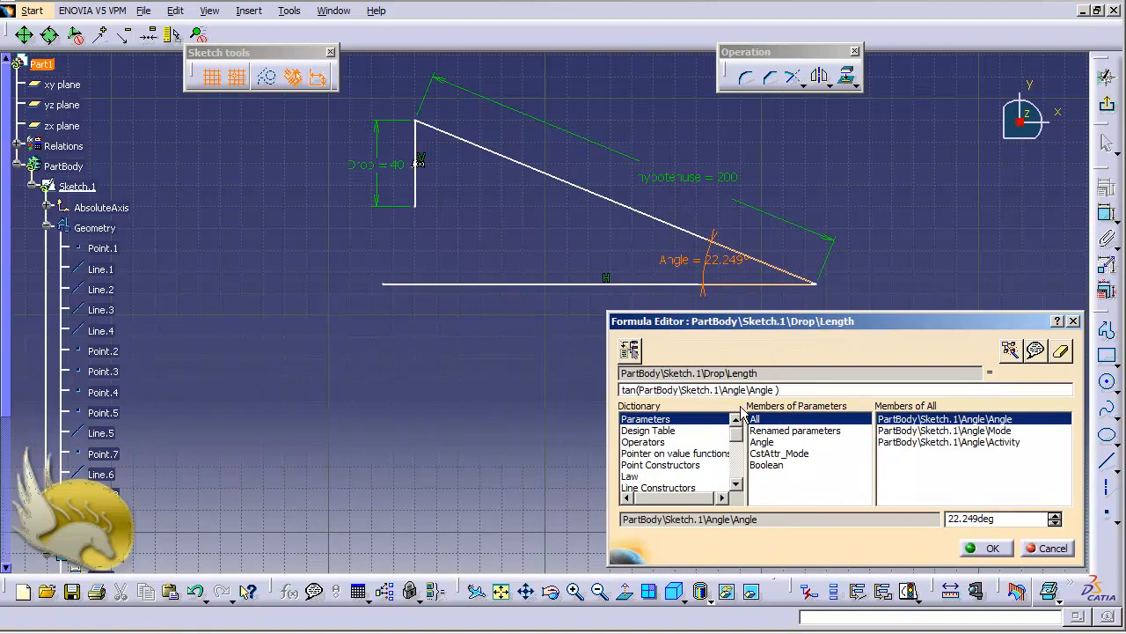
text(*)
click(681, 182)
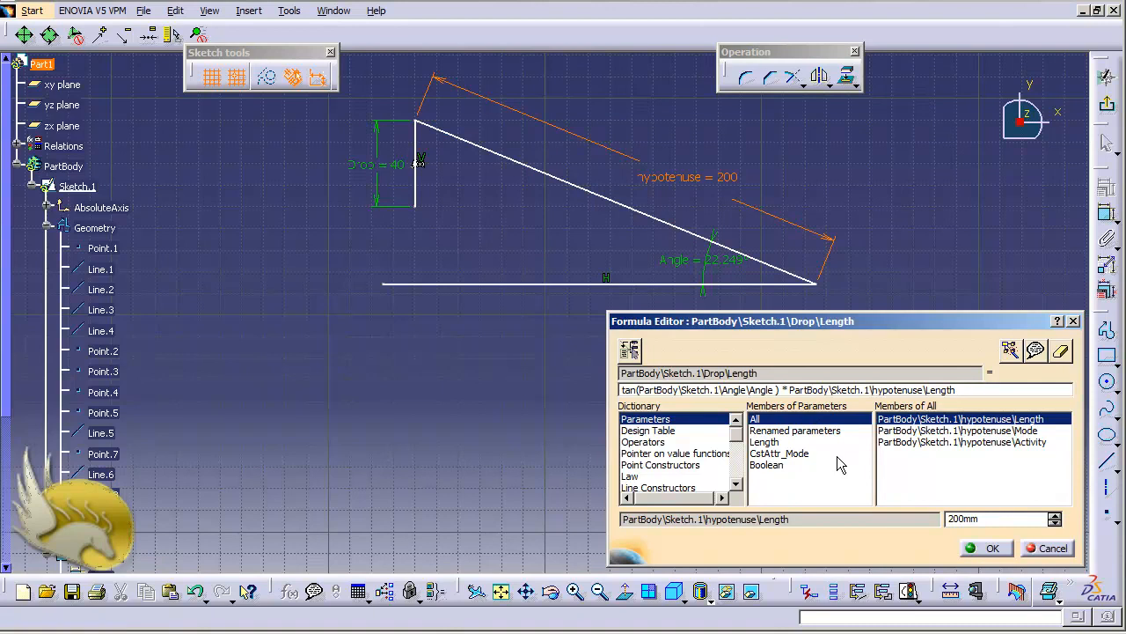
click(991, 549)
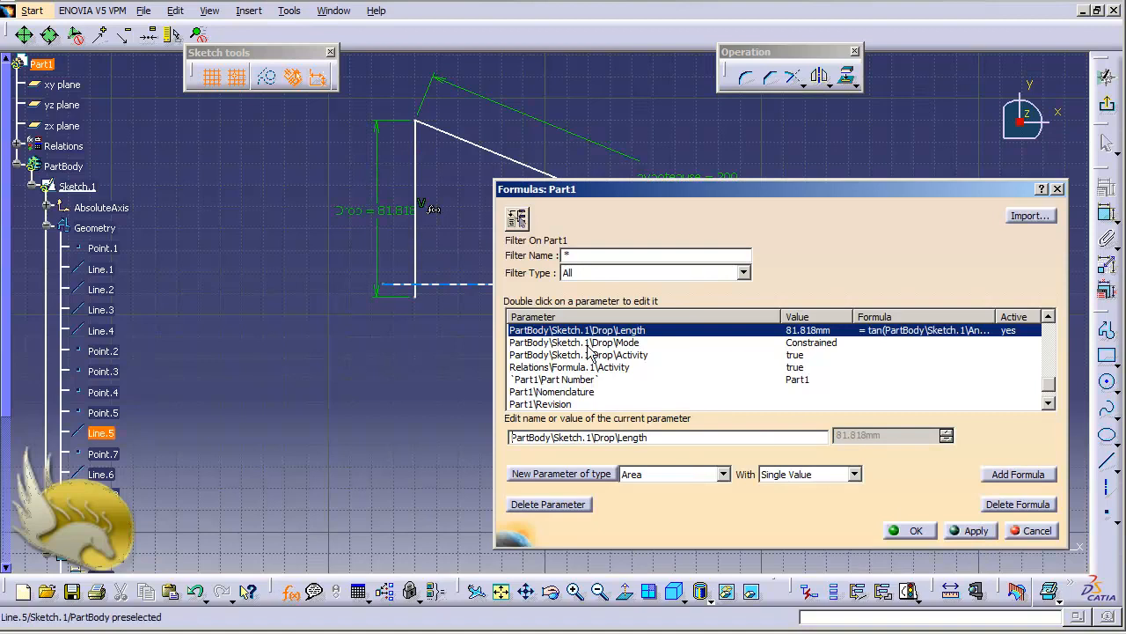
click(915, 531)
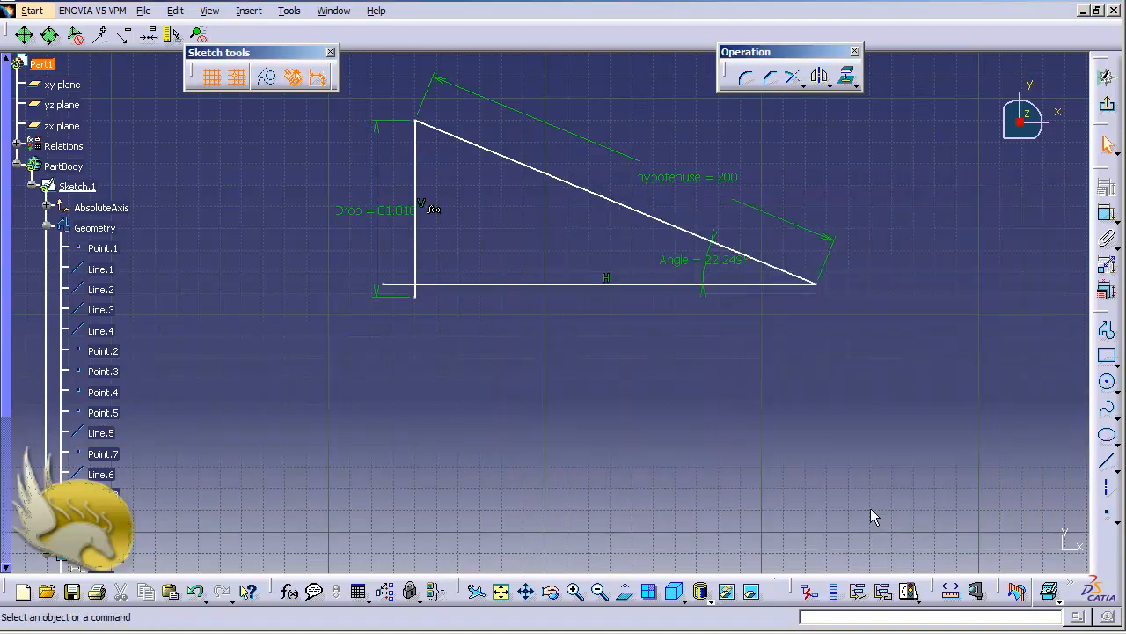
Step: Test the Drop formula by setting the Angle dimension to 45° and finally to 60°
double_click(715, 256)
text(45)
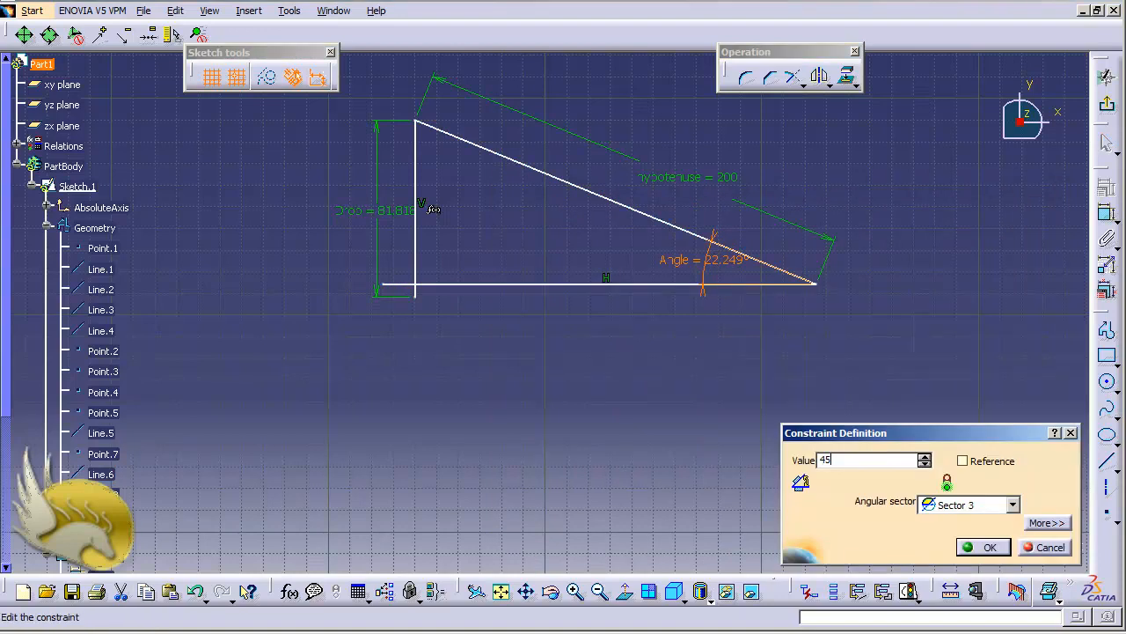
key(Return)
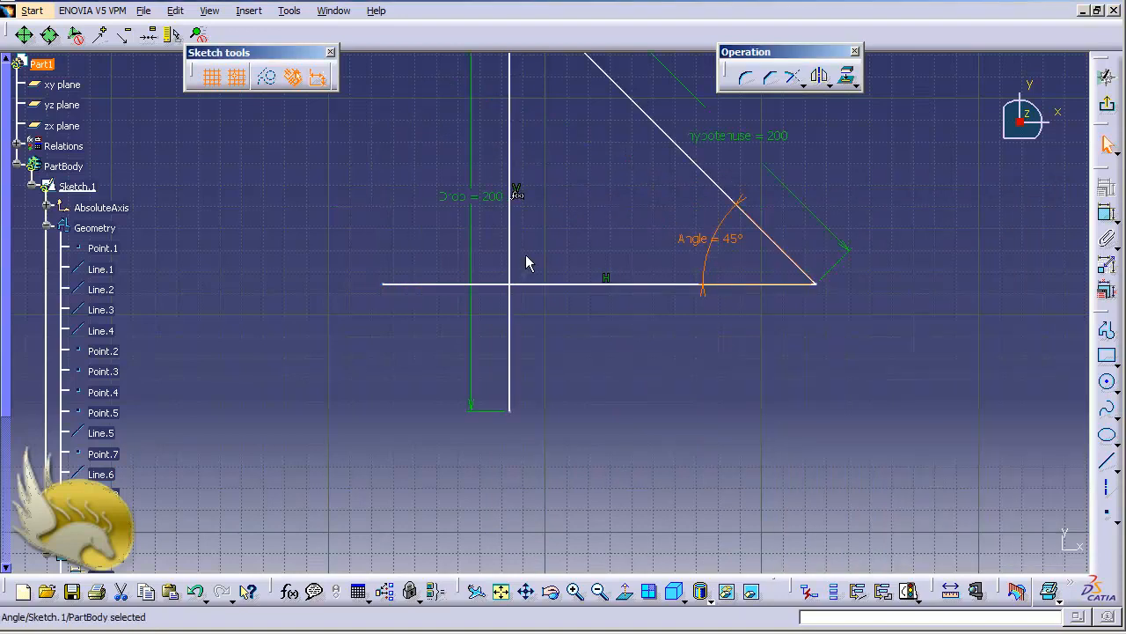
double_click(727, 240)
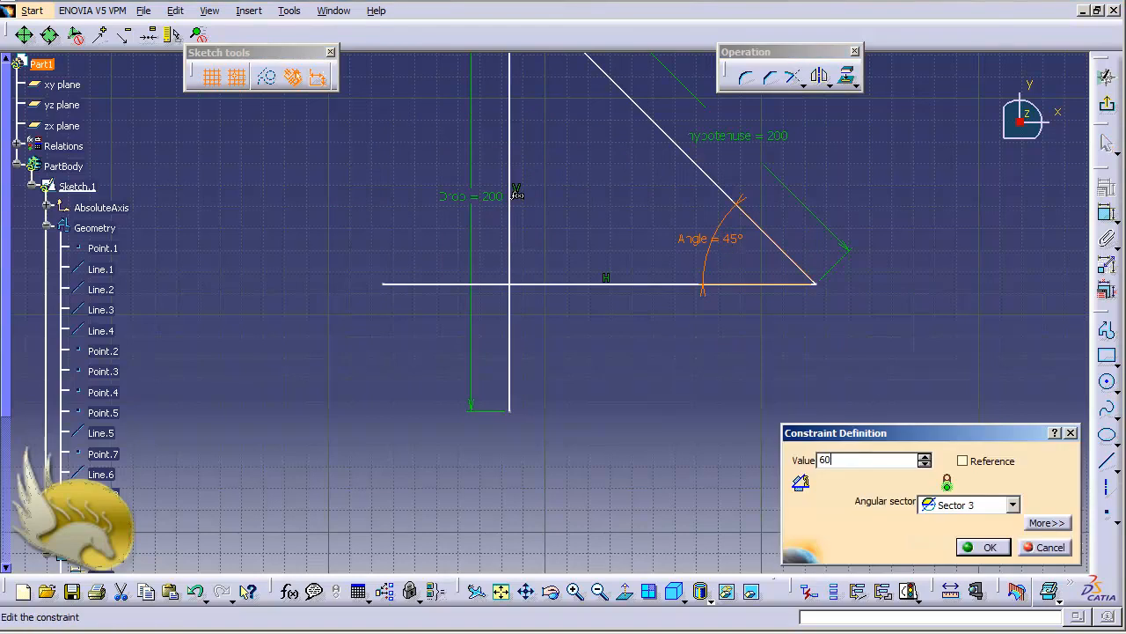
click(571, 299)
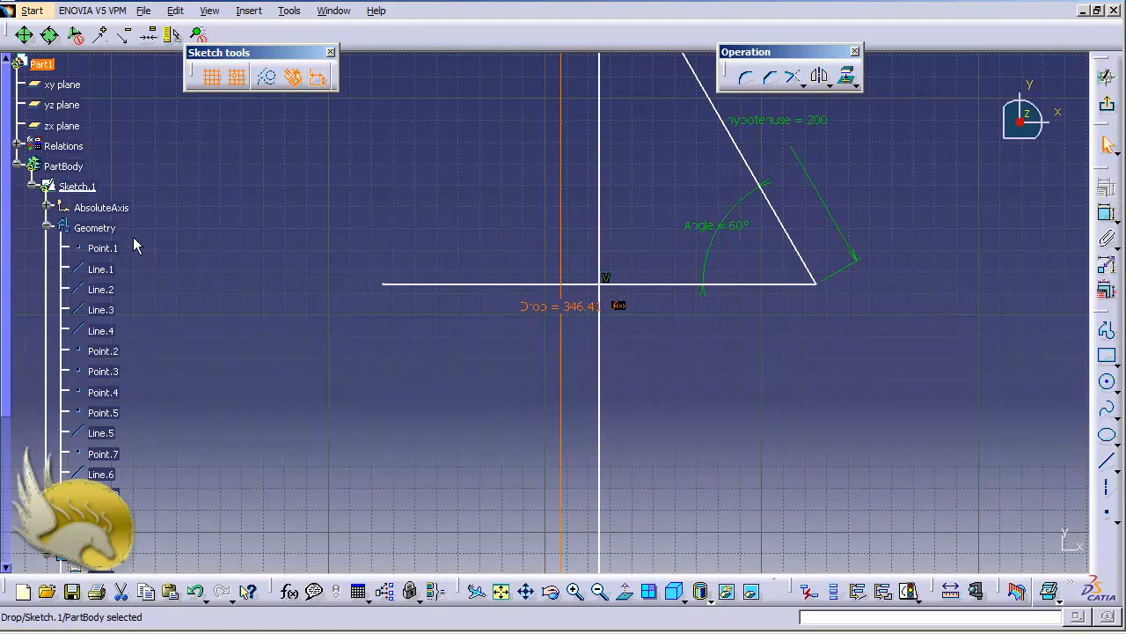
Step: Collapse the sketch's Geometry and Constraints branches and expand Relations to list the part's formulas
click(46, 231)
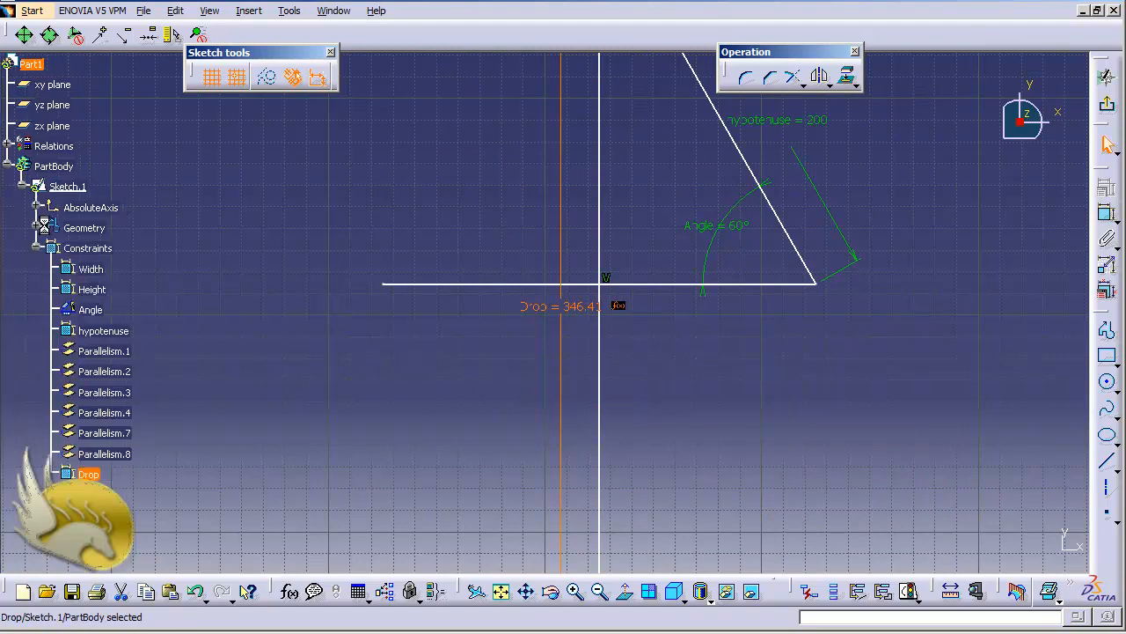
click(34, 250)
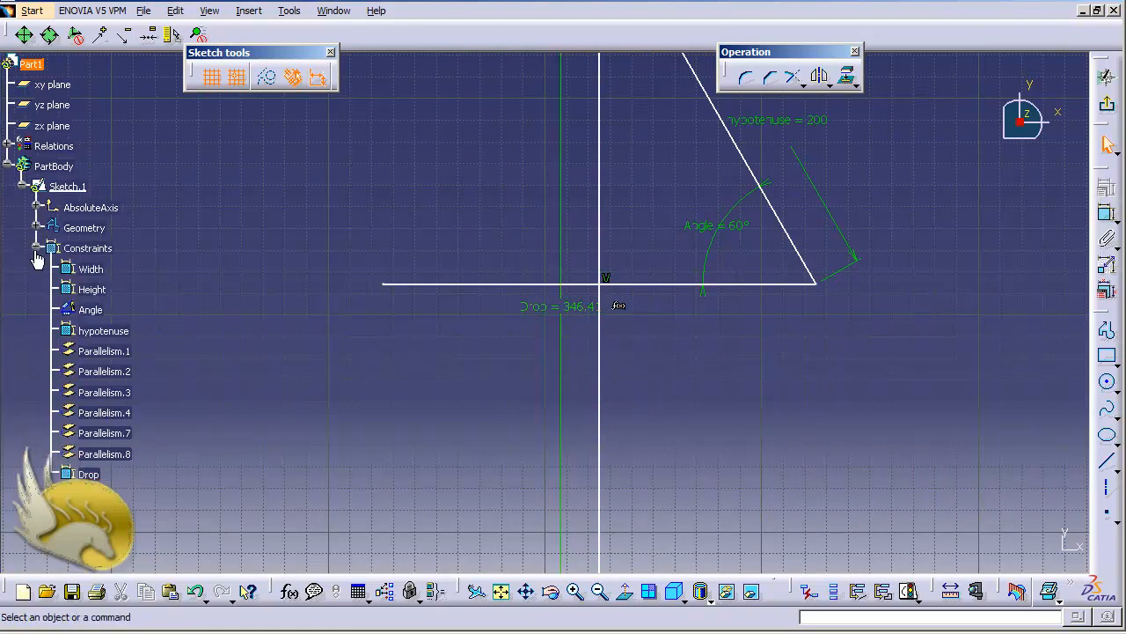
click(36, 247)
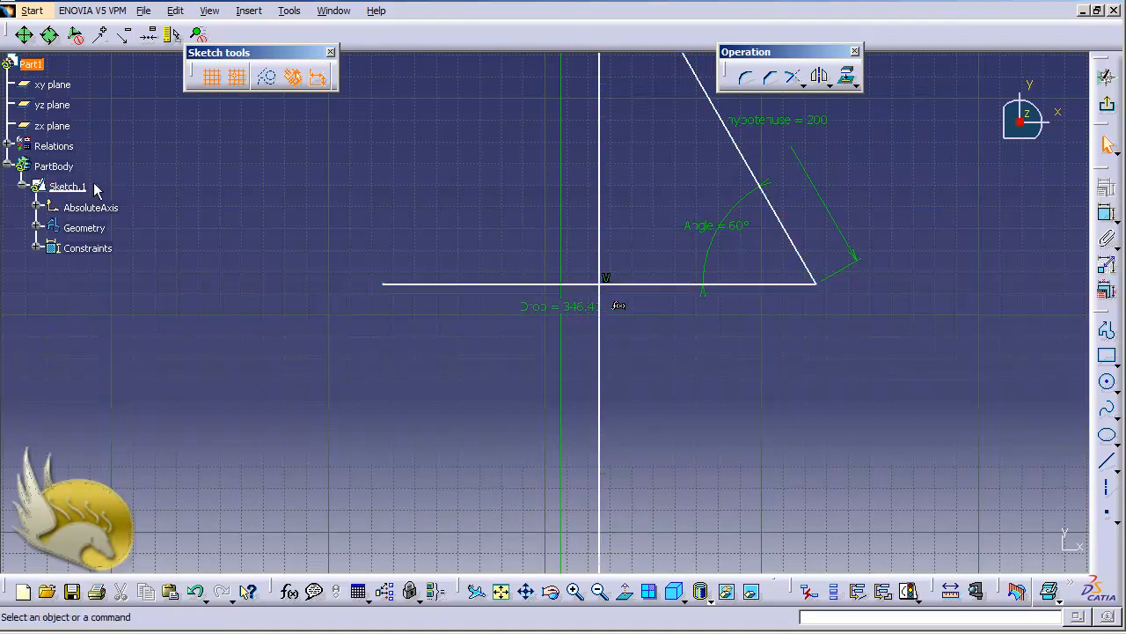
click(8, 146)
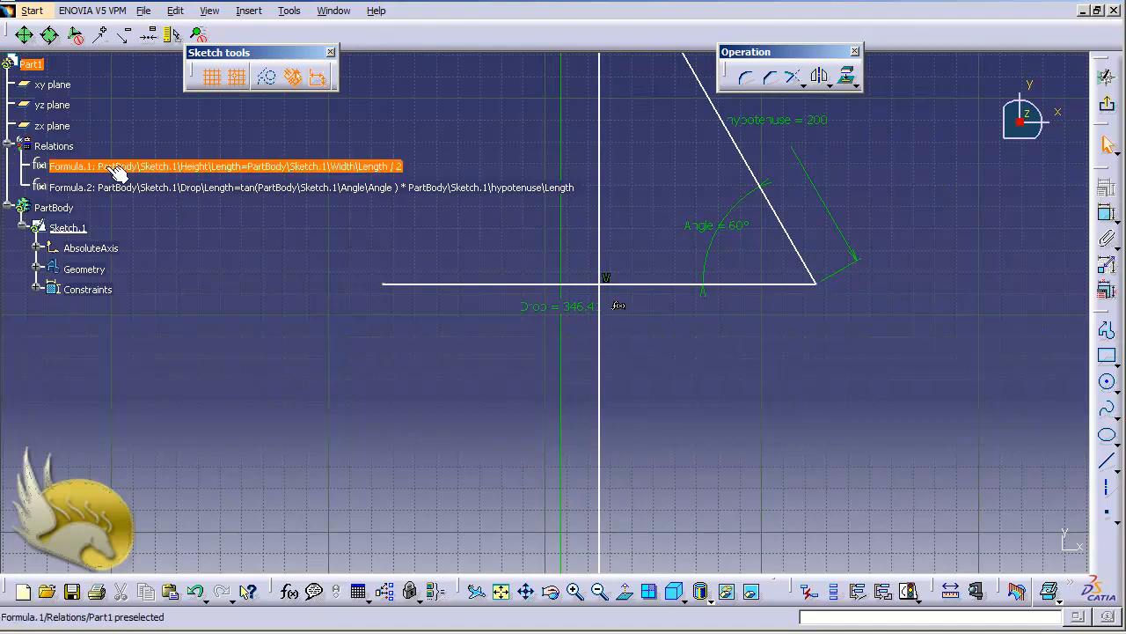
Step: Review the commands available for Formula.1 and select Formula.2 under Relations
right_click(246, 172)
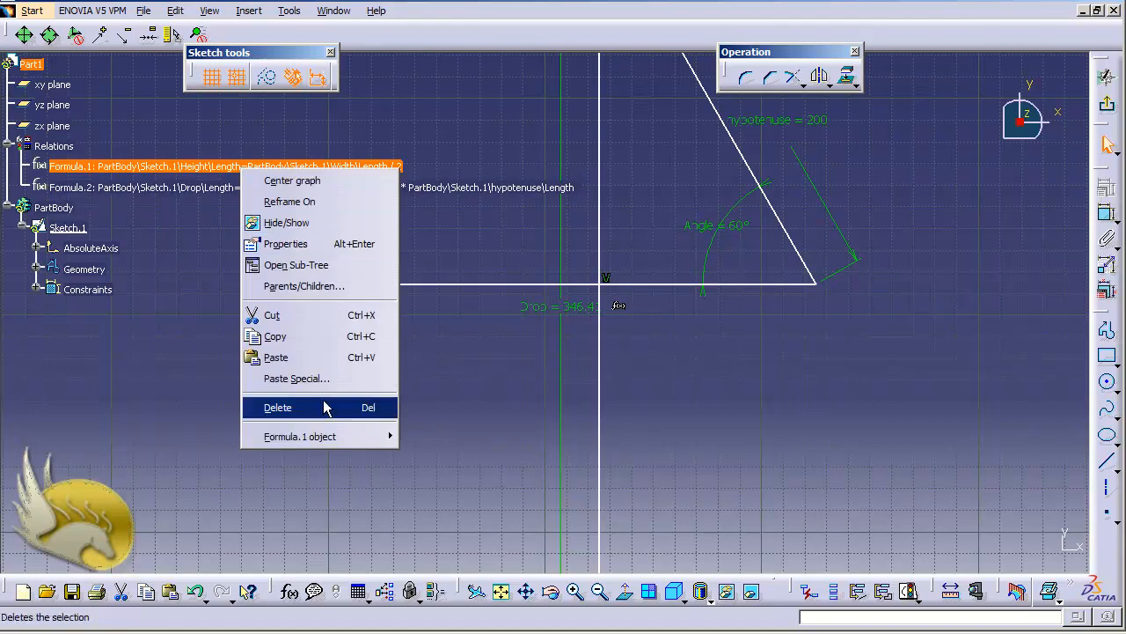
mouse_move(334, 436)
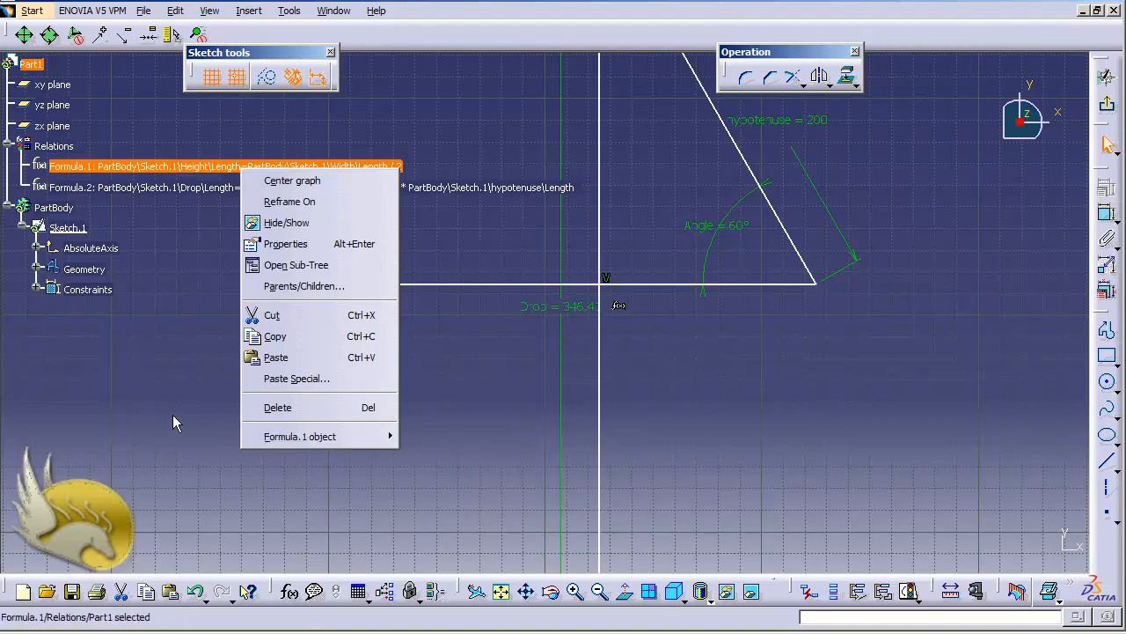
click(115, 195)
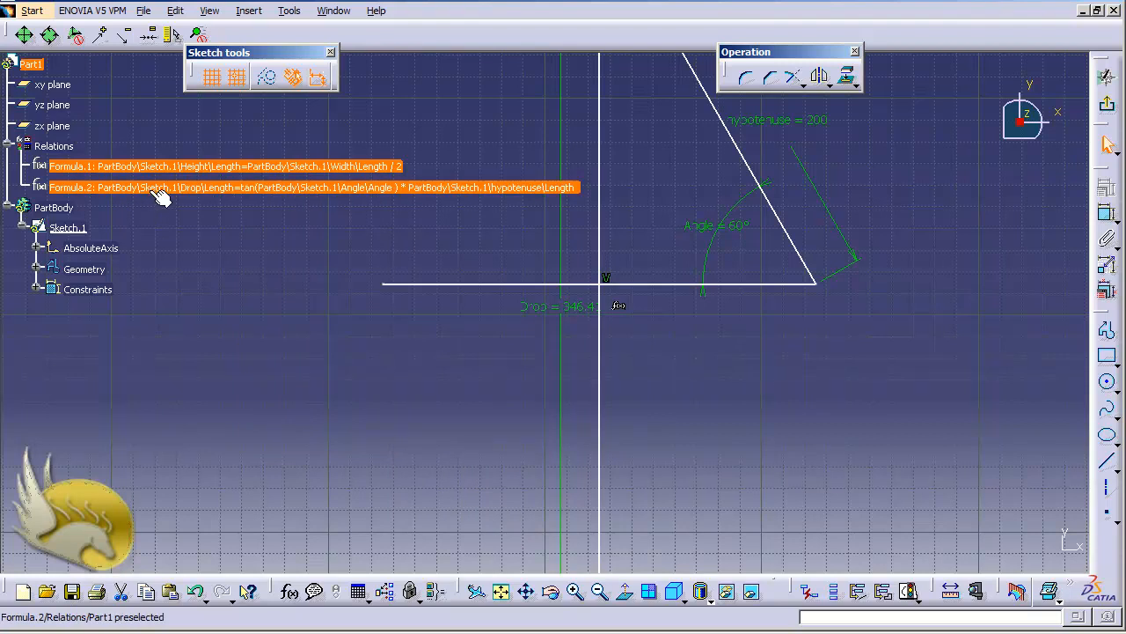
click(155, 188)
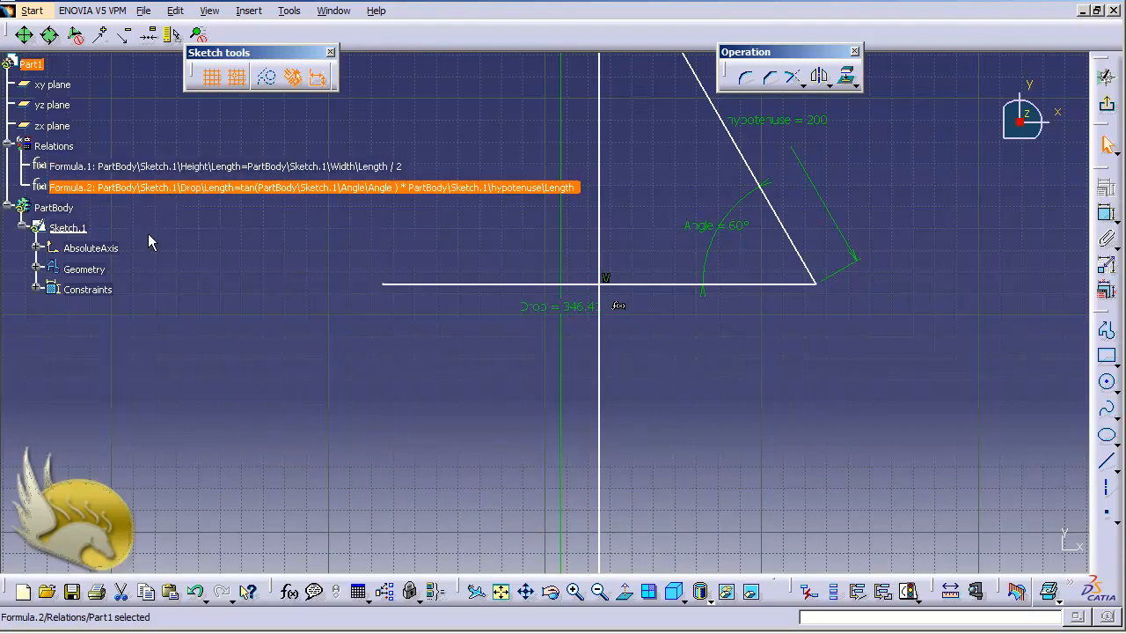